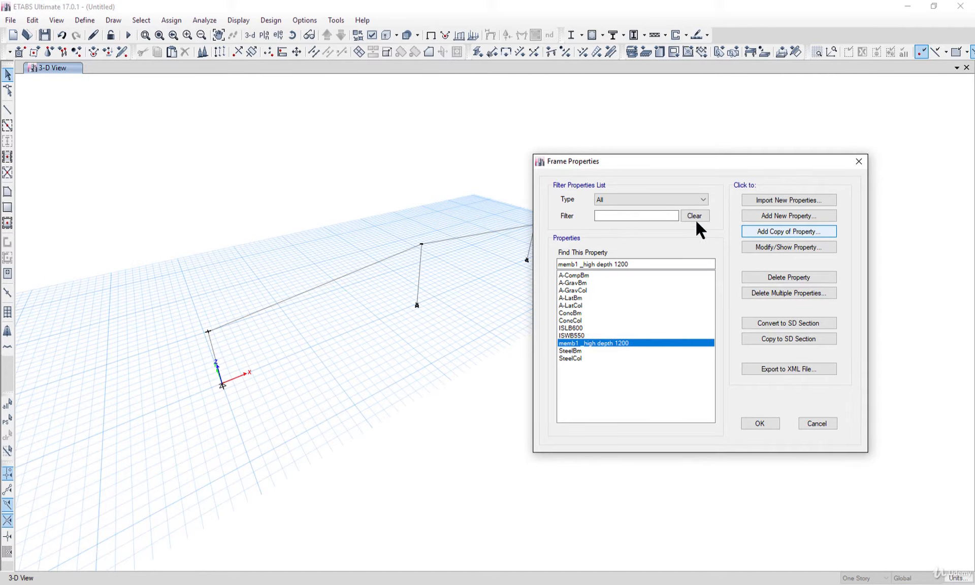
Add a copy of the memb1 _high depth 1200 section named "memb1_low depth _750" with a total depth of 750 mm.
{"action": "key", "text": "Return"}
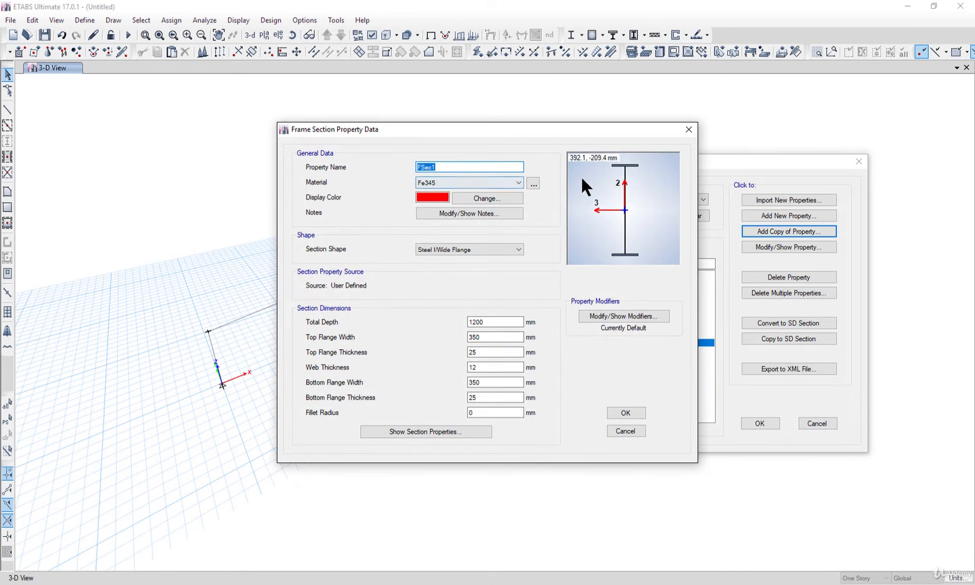
{"action": "left_click_drag", "start_coordinate": [566, 125], "coordinate": [401, 127]}
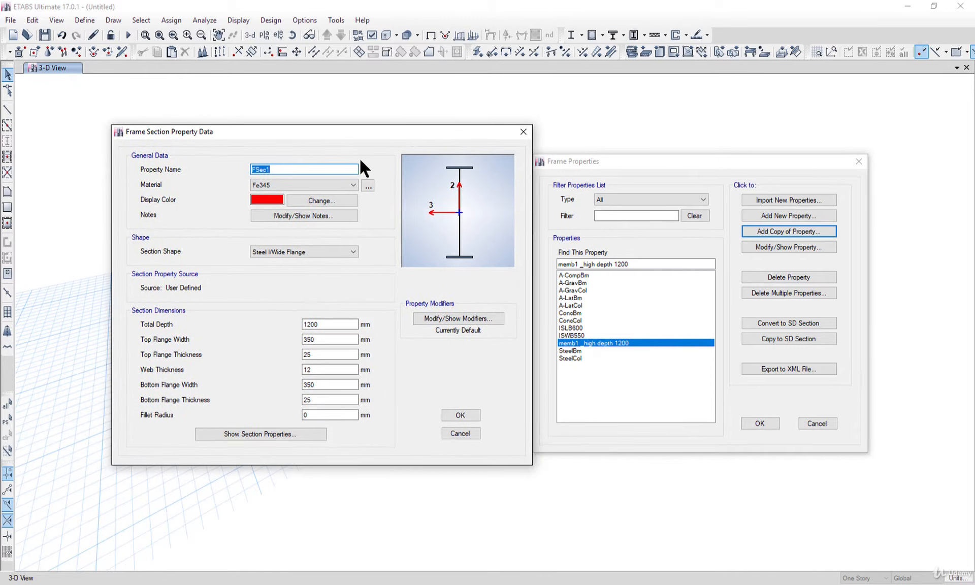
{"action": "type", "text": "memb1_low depth _750"}
{"action": "double_click", "coordinate": [308, 324]}
{"action": "type", "text": "750"}
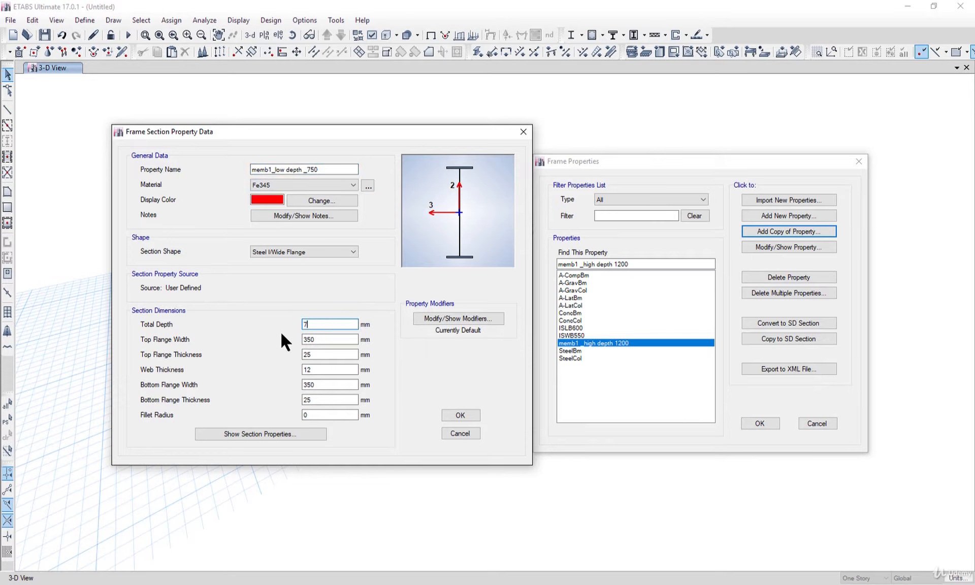
{"action": "left_click", "coordinate": [323, 341]}
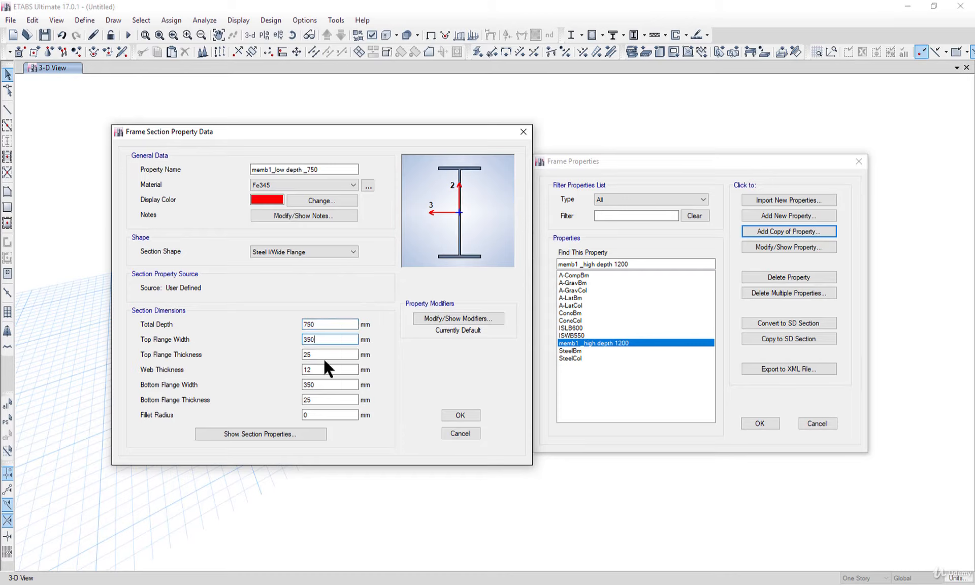
{"action": "left_click", "coordinate": [327, 371]}
{"action": "left_click", "coordinate": [460, 415]}
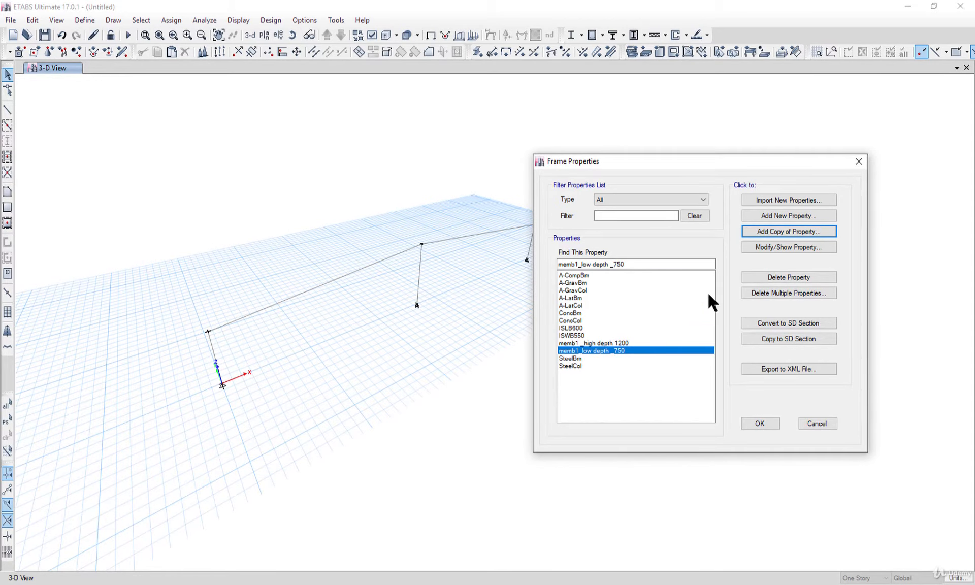
Add a new nonprismatic frame section and name it "memb1_prismatic_1200 to 750".
{"action": "left_click", "coordinate": [771, 216]}
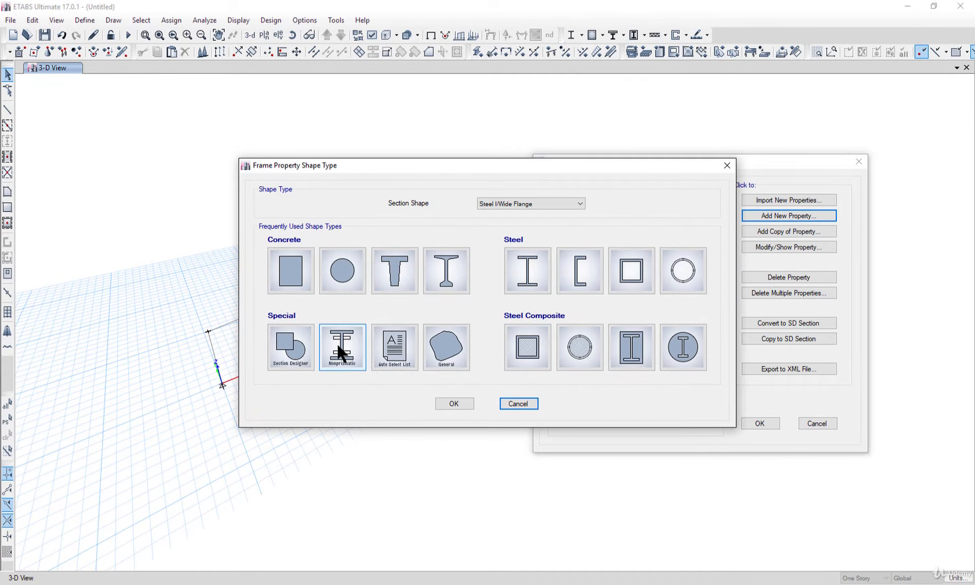
{"action": "key", "text": "Escape"}
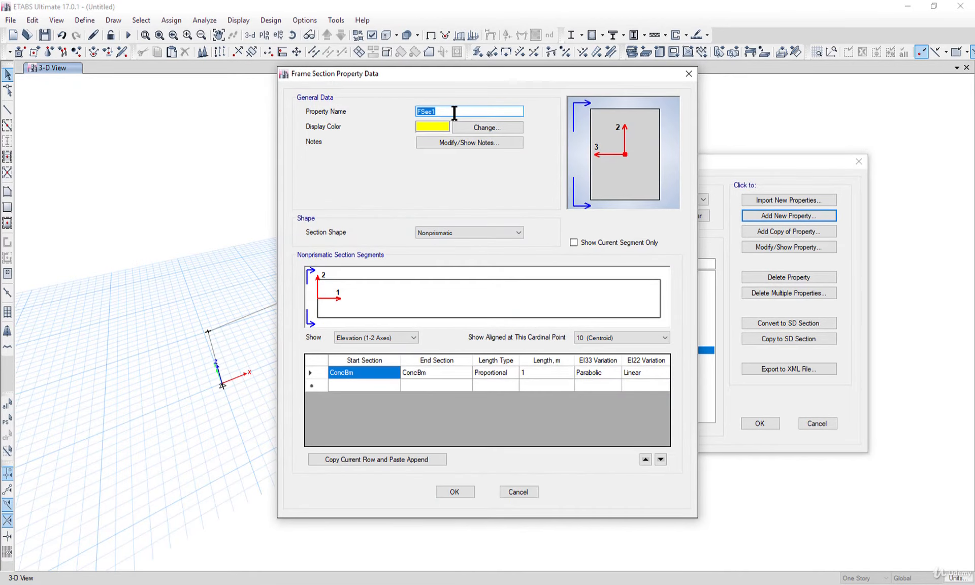
{"action": "left_click_drag", "start_coordinate": [444, 71], "coordinate": [277, 71]}
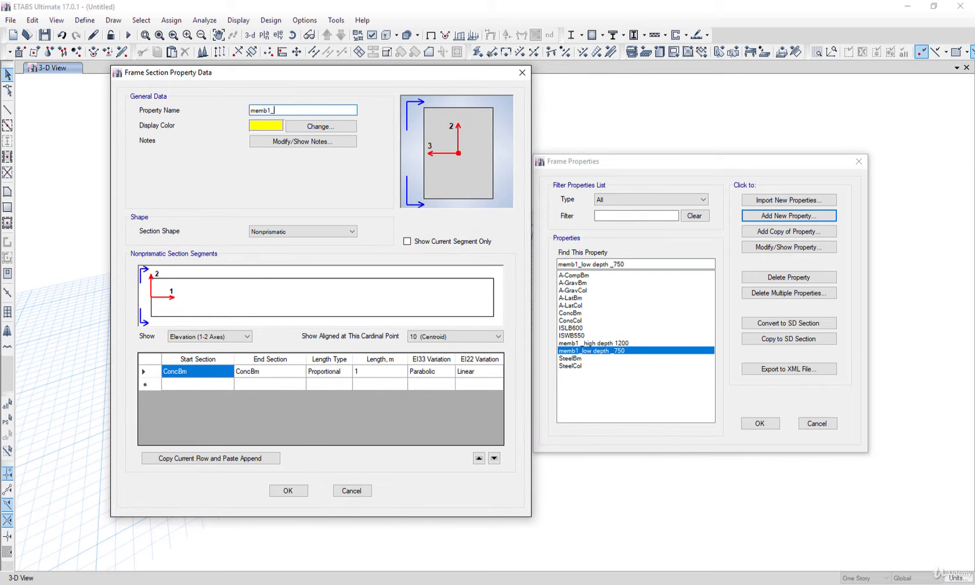
{"action": "type", "text": "prismatic_1200 t"}
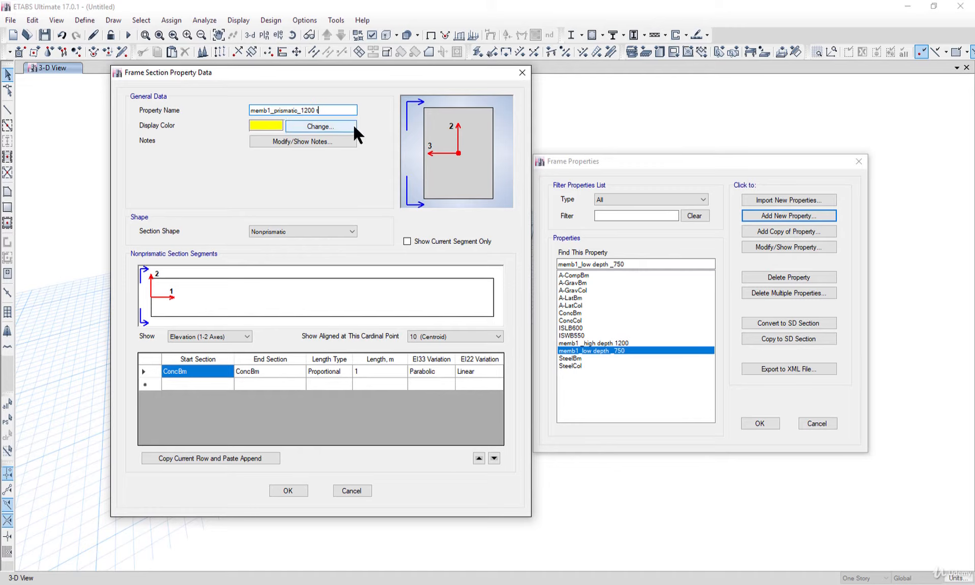
{"action": "type", "text": "o 750"}
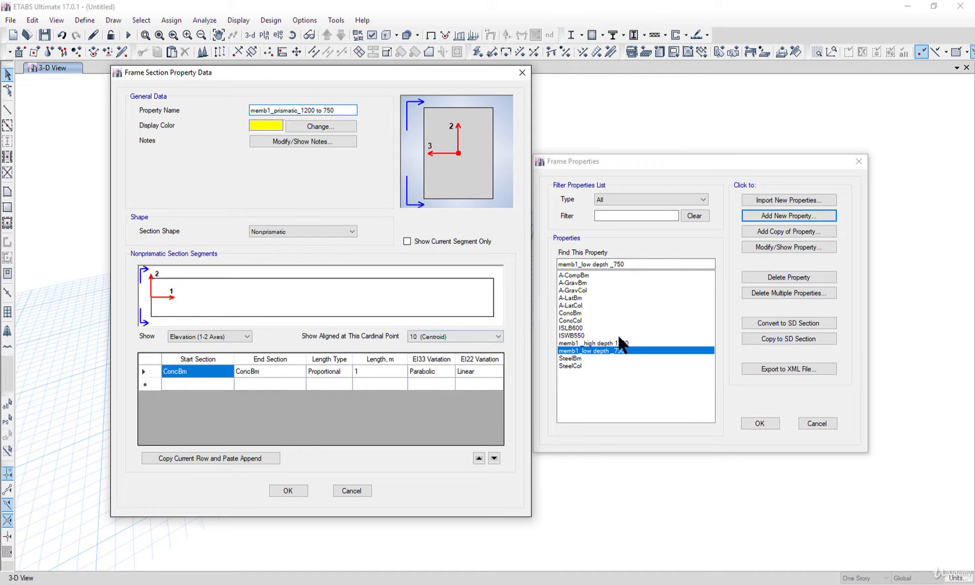
Set the nonprismatic segment's start section to memb1 _high depth 1200 and end section to memb1_low depth _750, and accept the frame properties.
{"action": "left_click", "coordinate": [197, 372]}
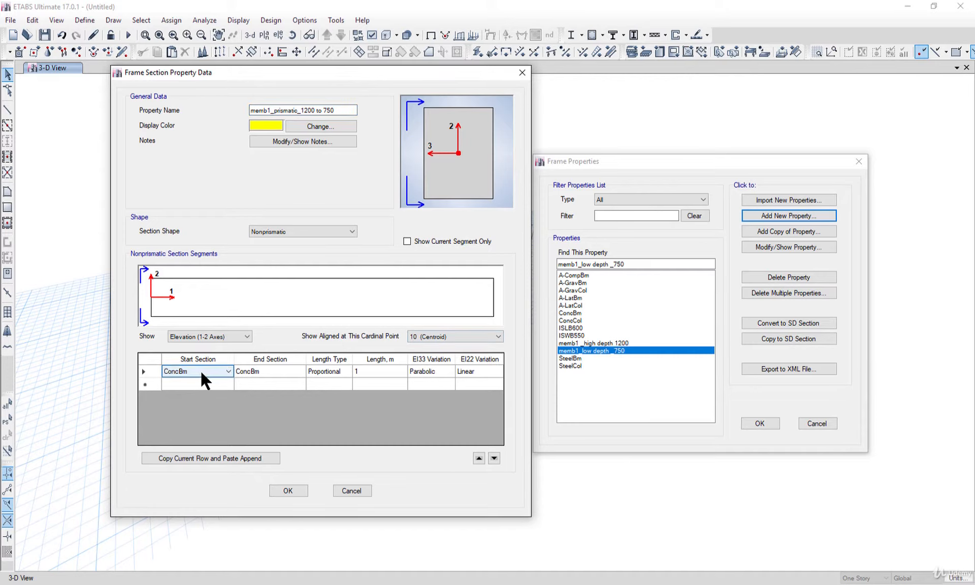
{"action": "left_click", "coordinate": [200, 370]}
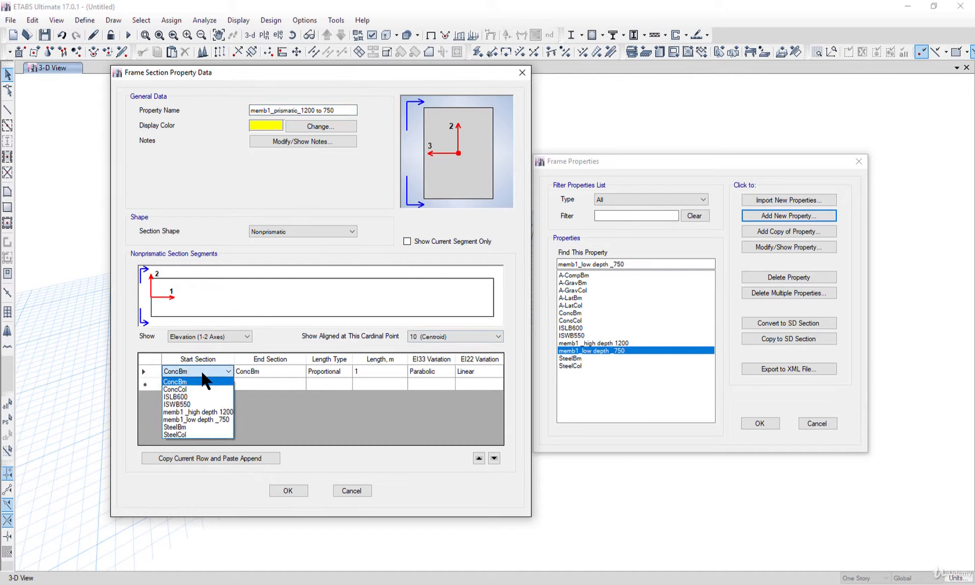
{"action": "left_click", "coordinate": [205, 411]}
{"action": "left_click", "coordinate": [278, 370]}
{"action": "left_click", "coordinate": [277, 370]}
{"action": "left_click", "coordinate": [277, 370]}
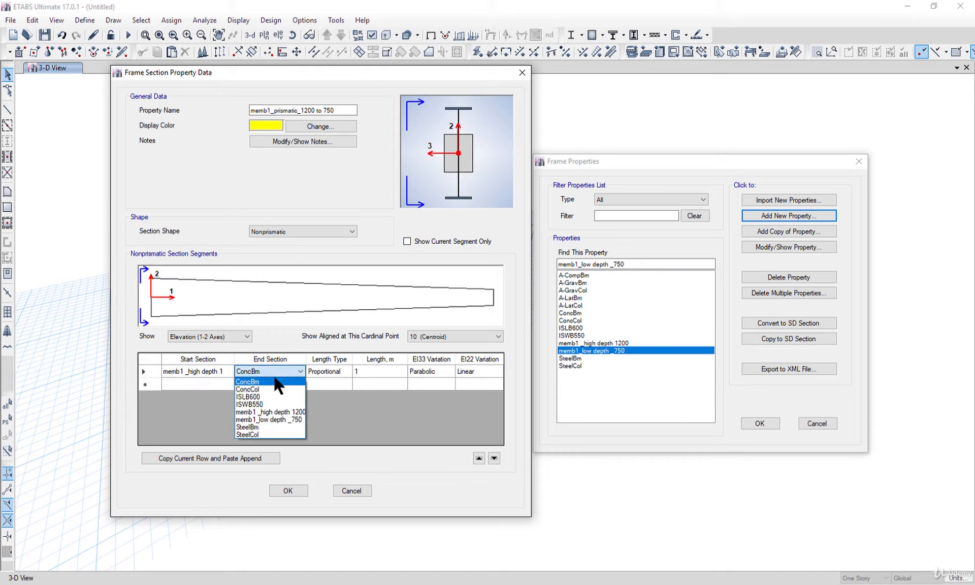
{"action": "left_click", "coordinate": [264, 416]}
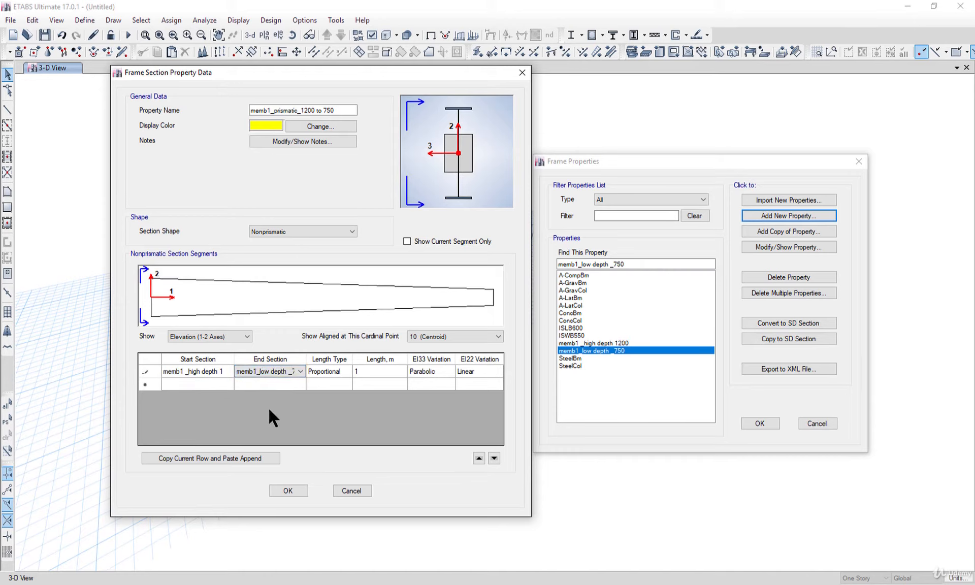
{"action": "left_click", "coordinate": [340, 370]}
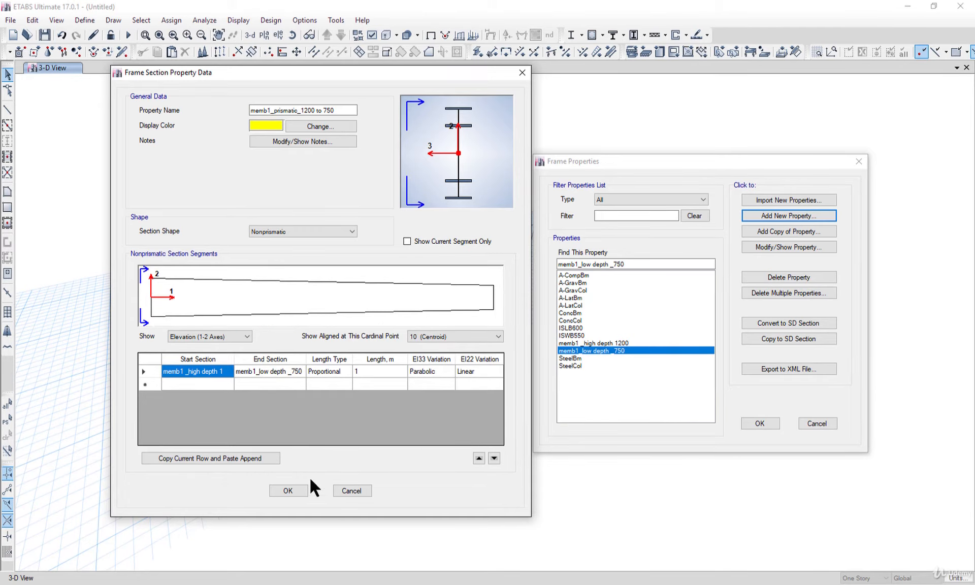
{"action": "left_click", "coordinate": [298, 490]}
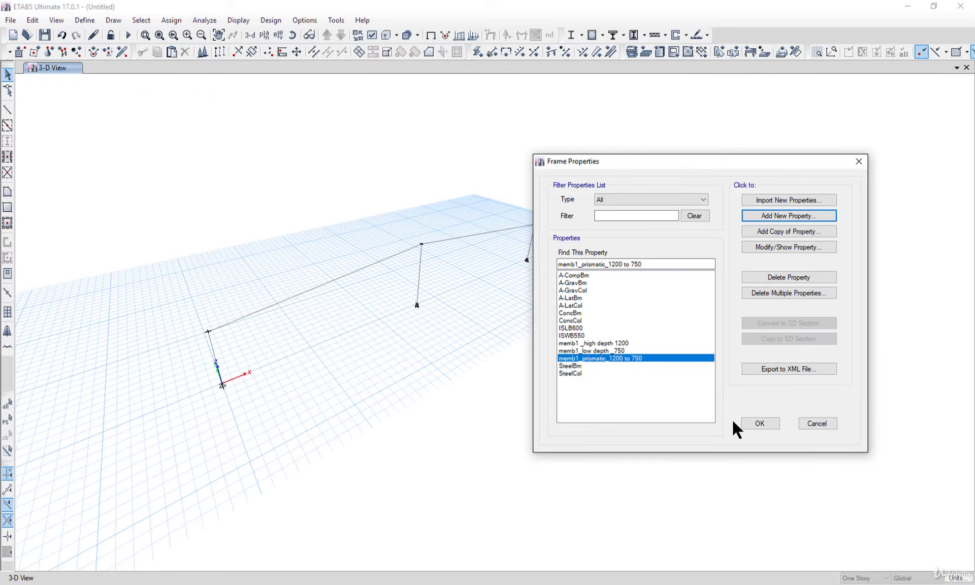
{"action": "left_click", "coordinate": [758, 423]}
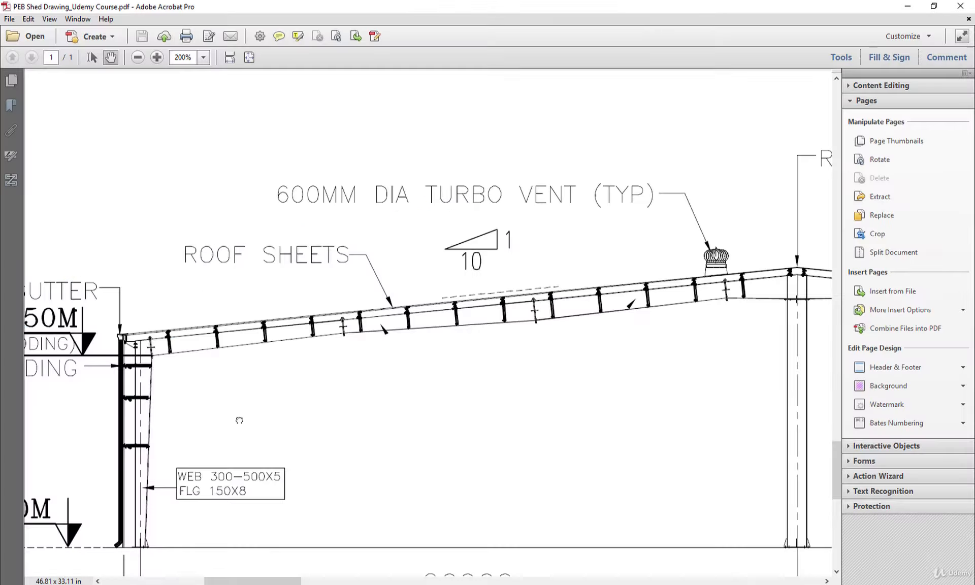
Check the rafter's segments in the PDF shed drawing and divide the rafter between the eave column and ridge column into 3 frame objects in ETABS.
{"action": "left_click_drag", "start_coordinate": [243, 413], "coordinate": [317, 410]}
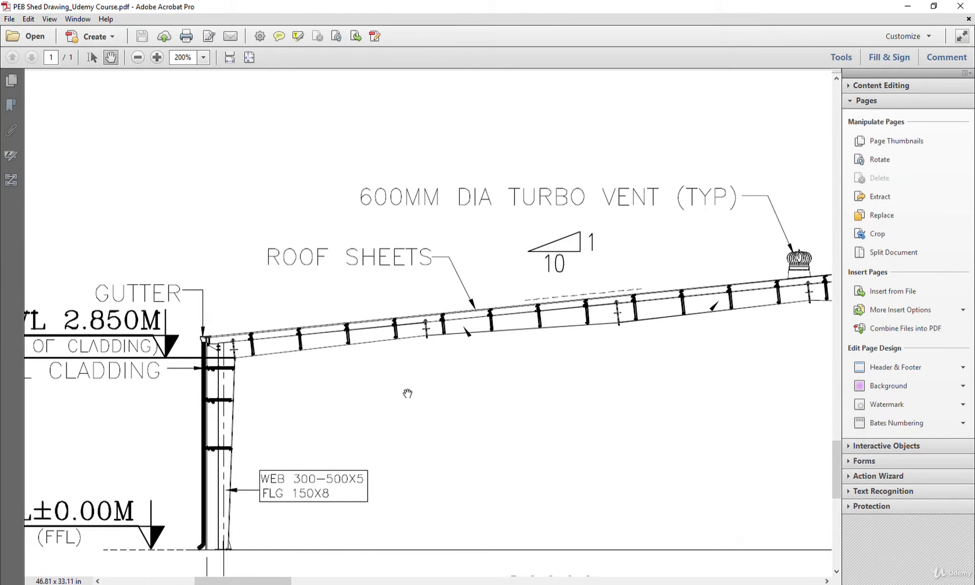
{"action": "left_click_drag", "start_coordinate": [407, 391], "coordinate": [272, 400]}
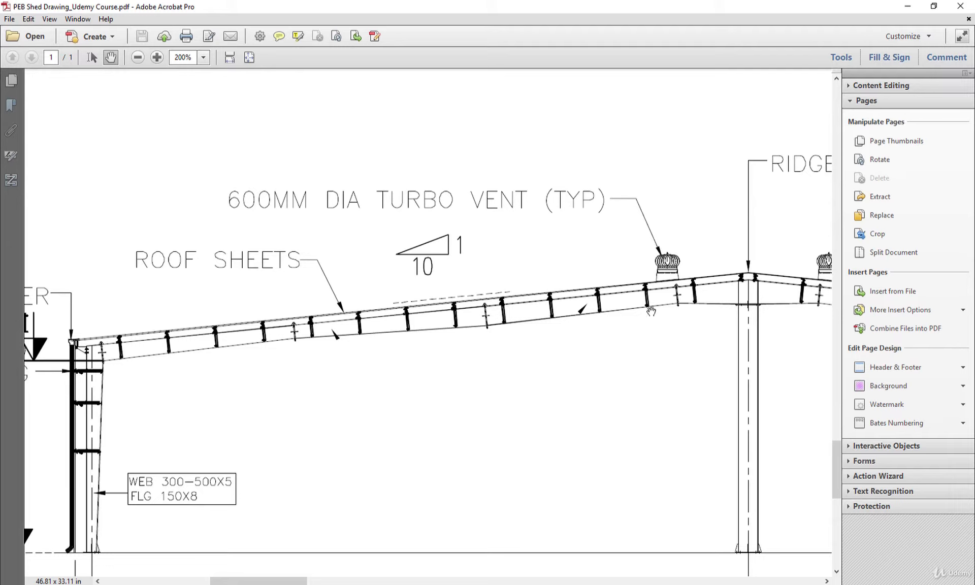
{"action": "left_click", "coordinate": [907, 6]}
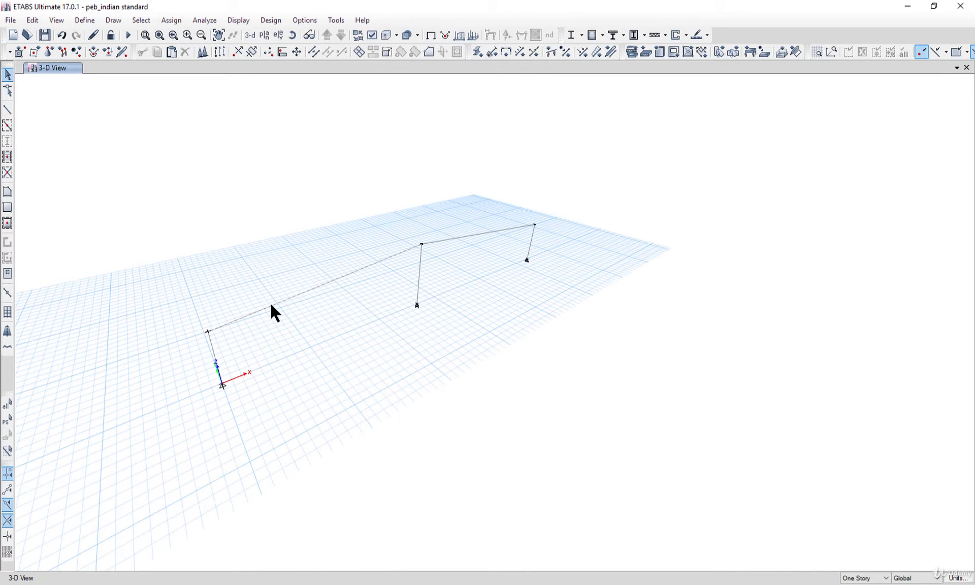
{"action": "left_click", "coordinate": [271, 305]}
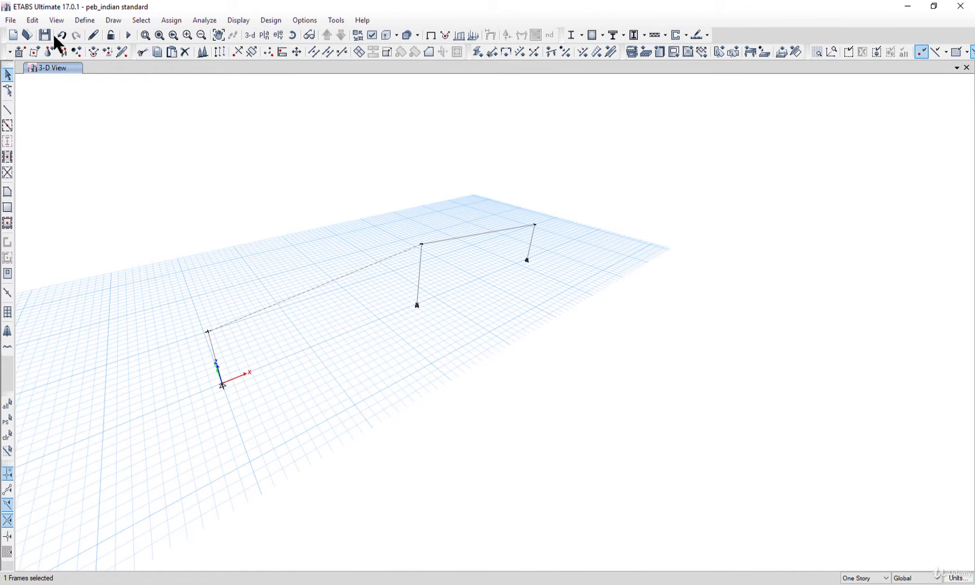
{"action": "left_click", "coordinate": [31, 20]}
{"action": "mouse_move", "coordinate": [120, 285]}
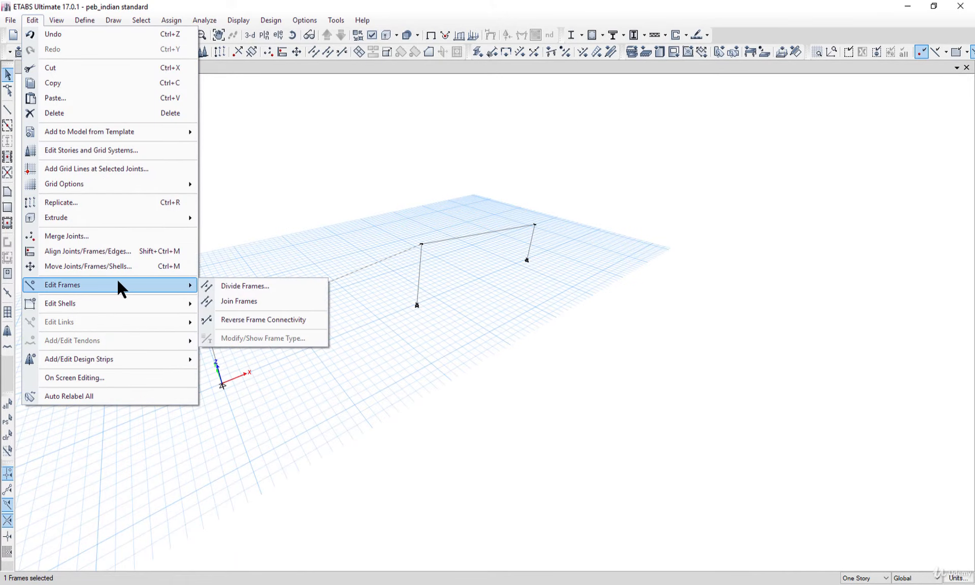
{"action": "left_click", "coordinate": [248, 285]}
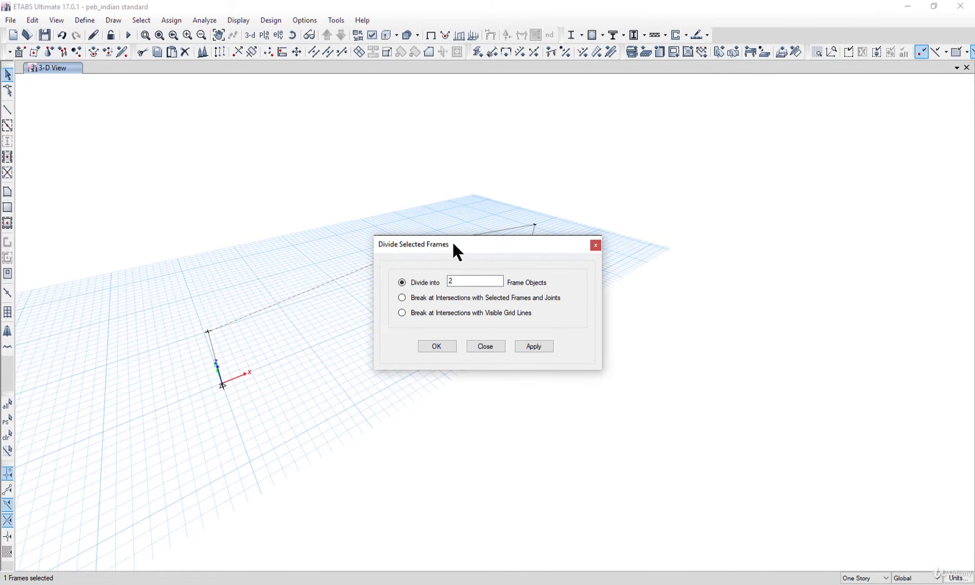
{"action": "left_click_drag", "start_coordinate": [453, 243], "coordinate": [627, 252]}
{"action": "double_click", "coordinate": [644, 290]}
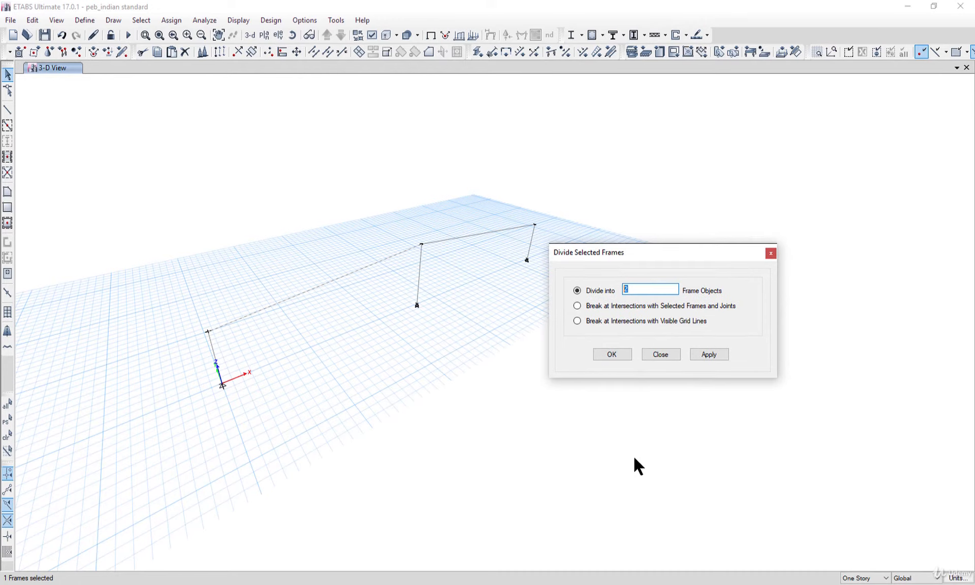
{"action": "left_click", "coordinate": [631, 584]}
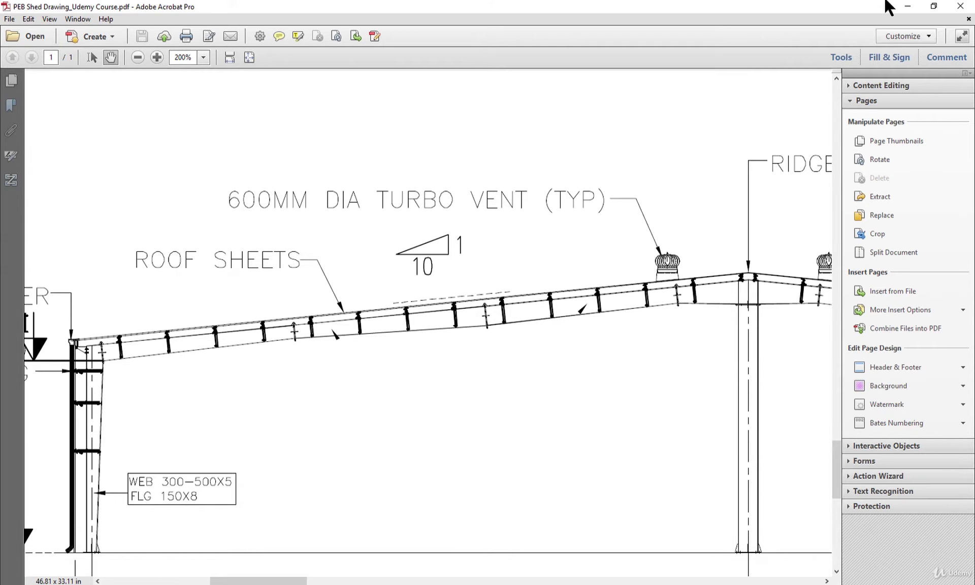
{"action": "left_click", "coordinate": [907, 6]}
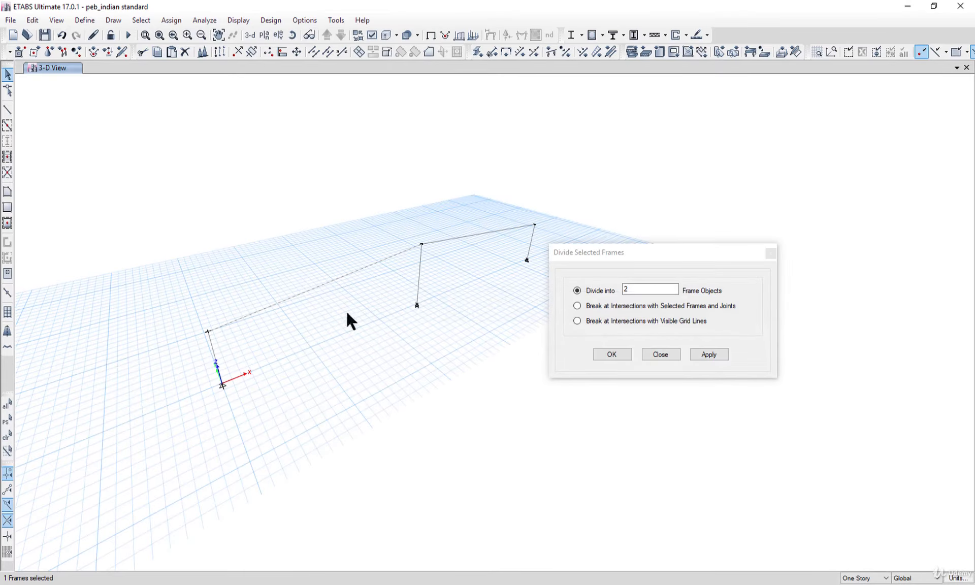
{"action": "left_click_drag", "start_coordinate": [636, 291], "coordinate": [603, 295]}
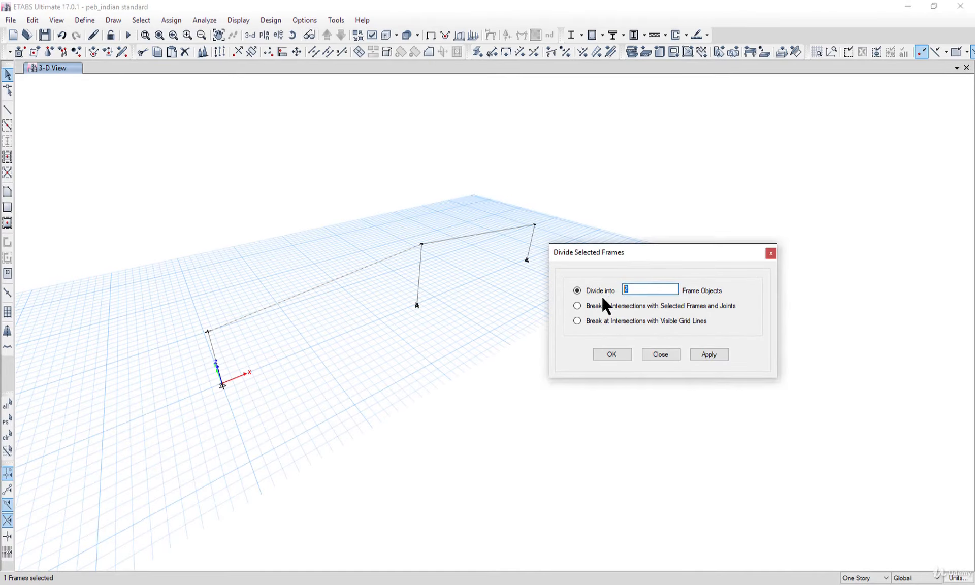
{"action": "left_click", "coordinate": [708, 354]}
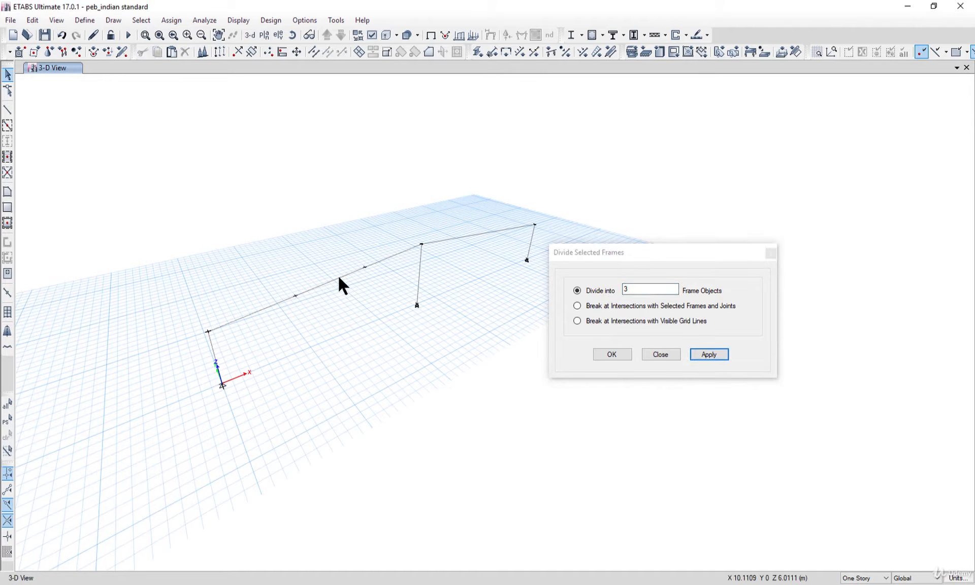
Divide the rafter segment adjoining the middle column's ridge joint into 2 equal frame objects.
{"action": "left_click", "coordinate": [399, 253]}
{"action": "scroll", "coordinate": [416, 255], "scroll_direction": "up", "scroll_amount": 3}
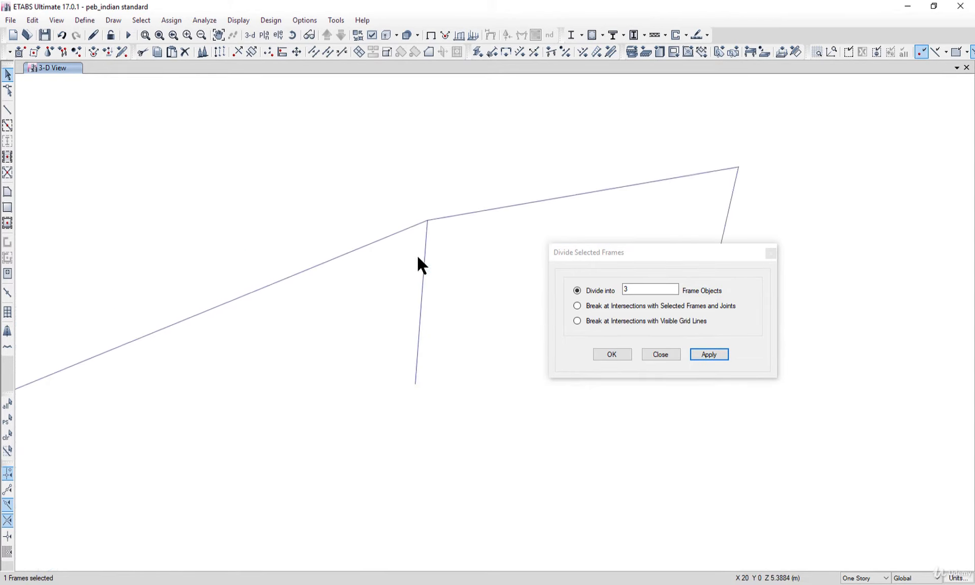
{"action": "scroll", "coordinate": [416, 255], "scroll_direction": "up", "scroll_amount": 3}
{"action": "scroll", "coordinate": [425, 255], "scroll_direction": "down", "scroll_amount": 6}
{"action": "scroll", "coordinate": [405, 252], "scroll_direction": "up", "scroll_amount": 3}
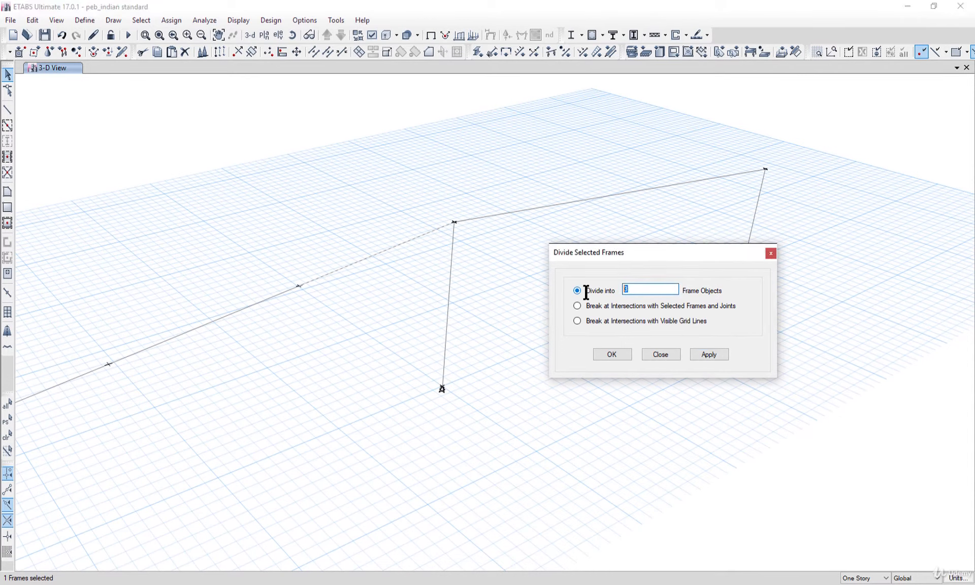
{"action": "left_click", "coordinate": [712, 352]}
{"action": "left_click", "coordinate": [611, 353]}
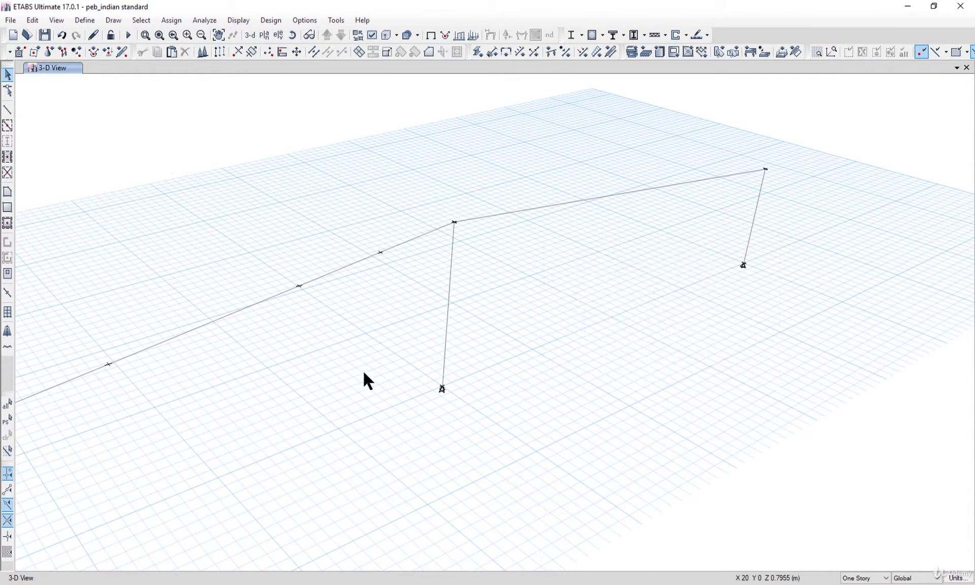
Select the rafter segment adjoining the eave column at the origin and check its taper in the PDF shed drawing.
{"action": "middle_click_drag", "start_coordinate": [366, 381], "coordinate": [440, 346]}
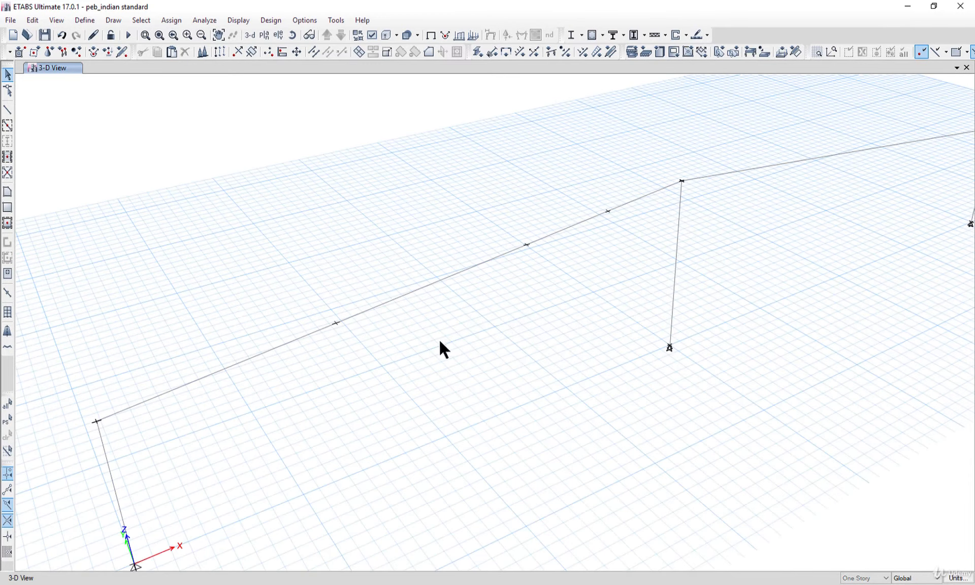
{"action": "left_click", "coordinate": [177, 389]}
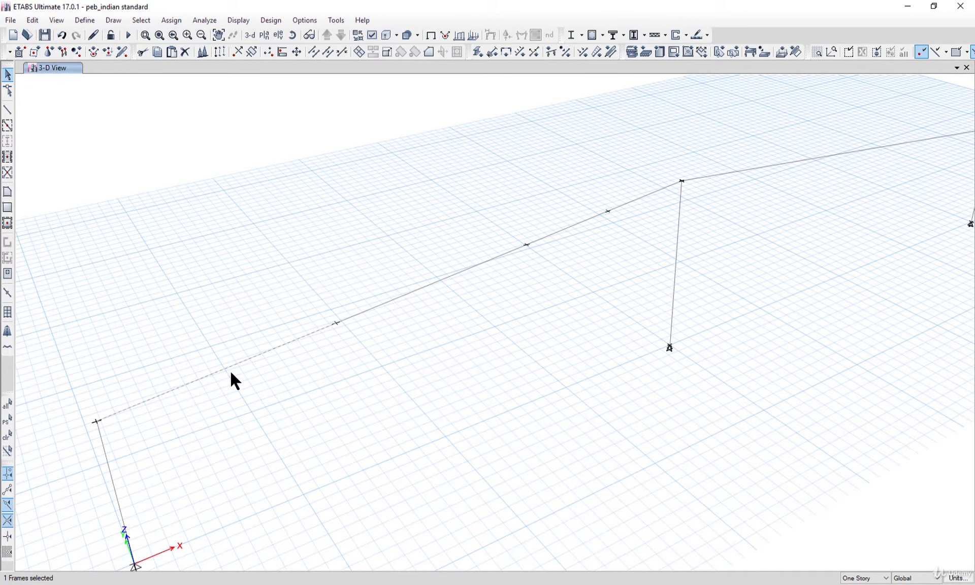
{"action": "left_click_drag", "start_coordinate": [251, 390], "coordinate": [187, 335]}
{"action": "key", "text": "alt+Tab"}
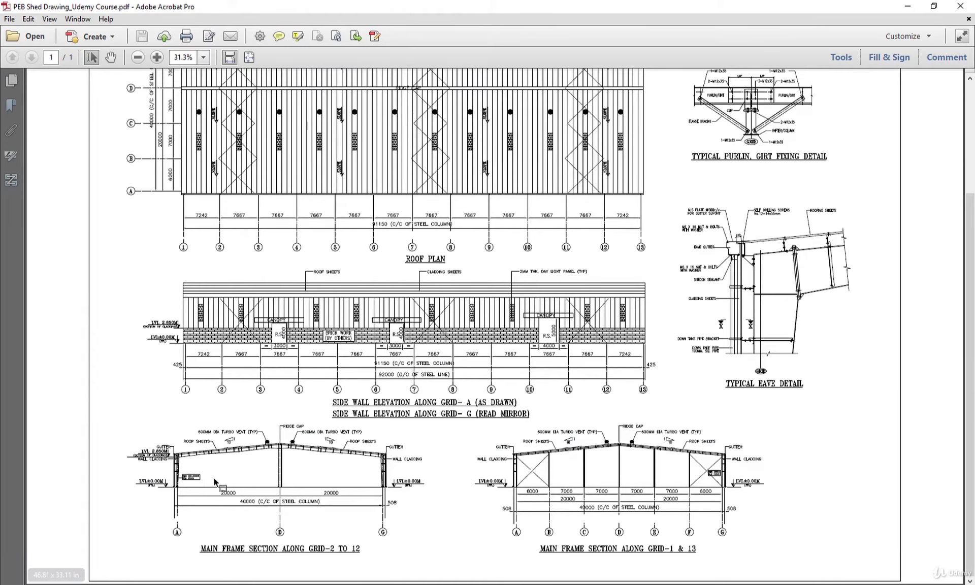
{"action": "scroll", "coordinate": [167, 465], "scroll_direction": "up", "scroll_amount": 3, "text": "ctrl"}
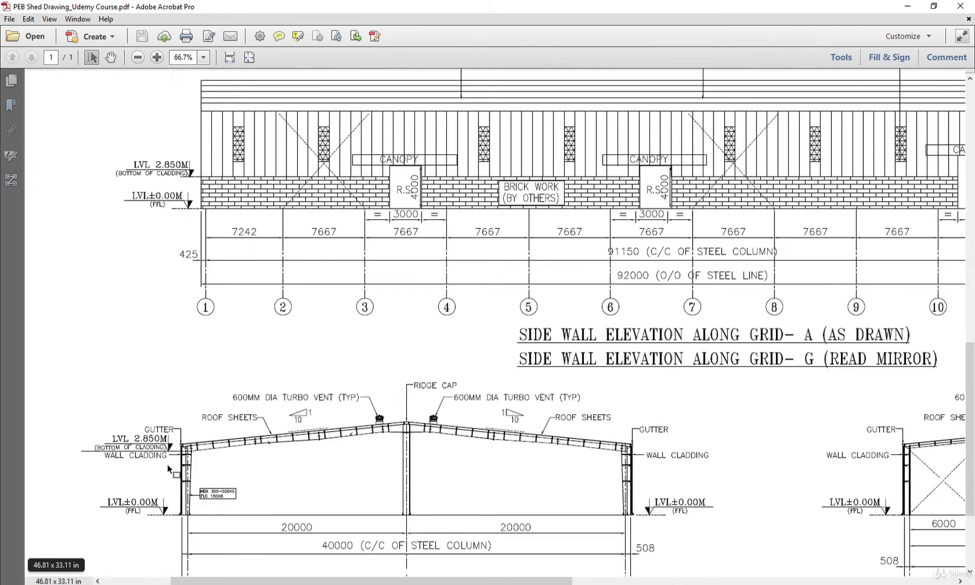
{"action": "scroll", "coordinate": [228, 461], "scroll_direction": "up", "scroll_amount": 3, "text": "ctrl"}
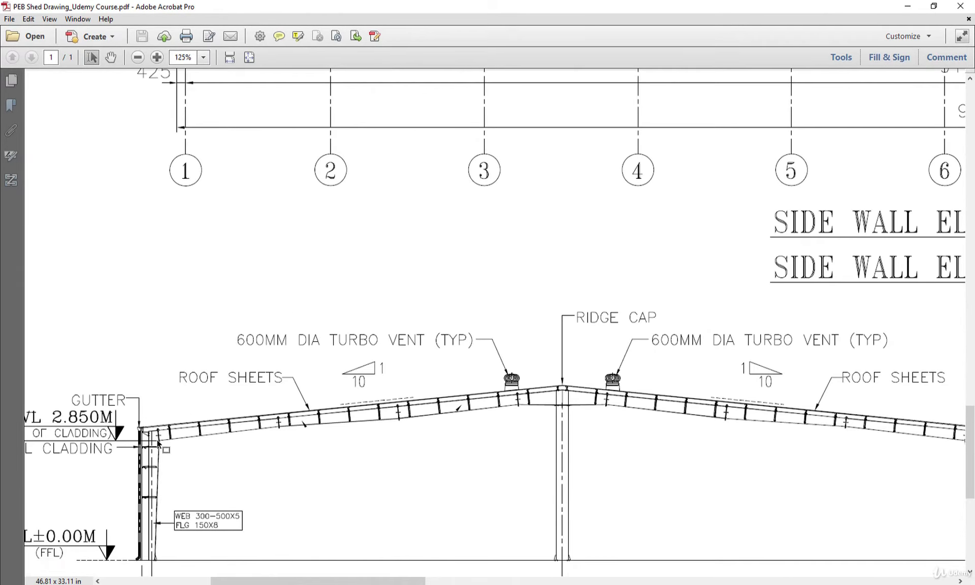
{"action": "scroll", "coordinate": [160, 447], "scroll_direction": "up", "scroll_amount": 2, "text": "ctrl"}
{"action": "scroll", "coordinate": [159, 446], "scroll_direction": "up", "scroll_amount": 2, "text": "ctrl"}
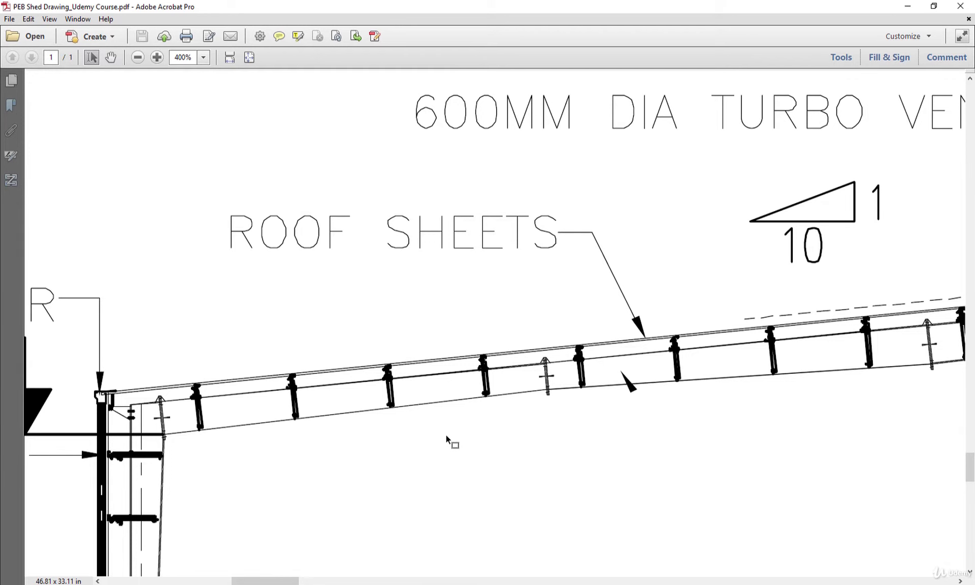
{"action": "left_click", "coordinate": [345, 584]}
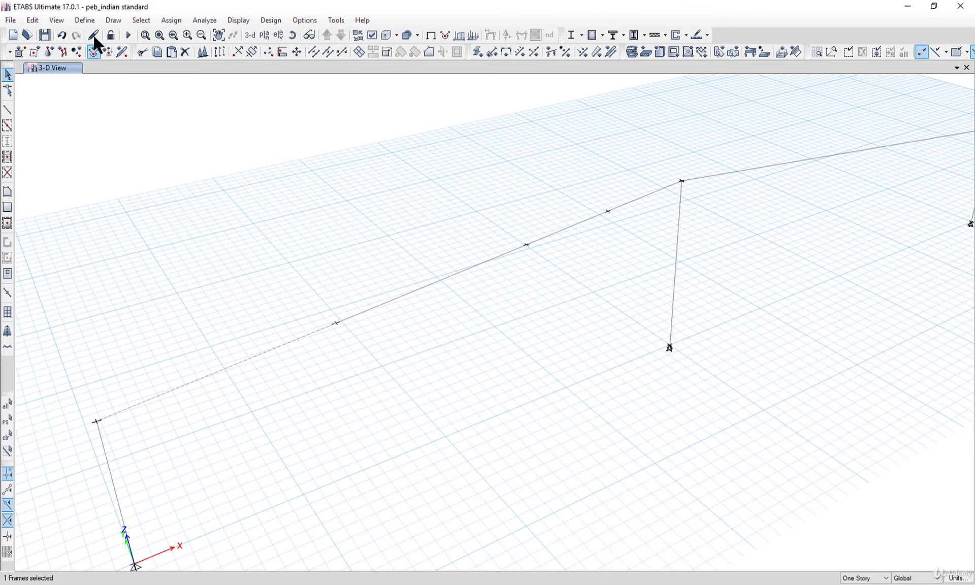
Assign the section property "memb1_prismatic_1200 to 750" to the selected rafter segment in ETABS.
{"action": "left_click", "coordinate": [176, 20]}
{"action": "mouse_move", "coordinate": [249, 47]}
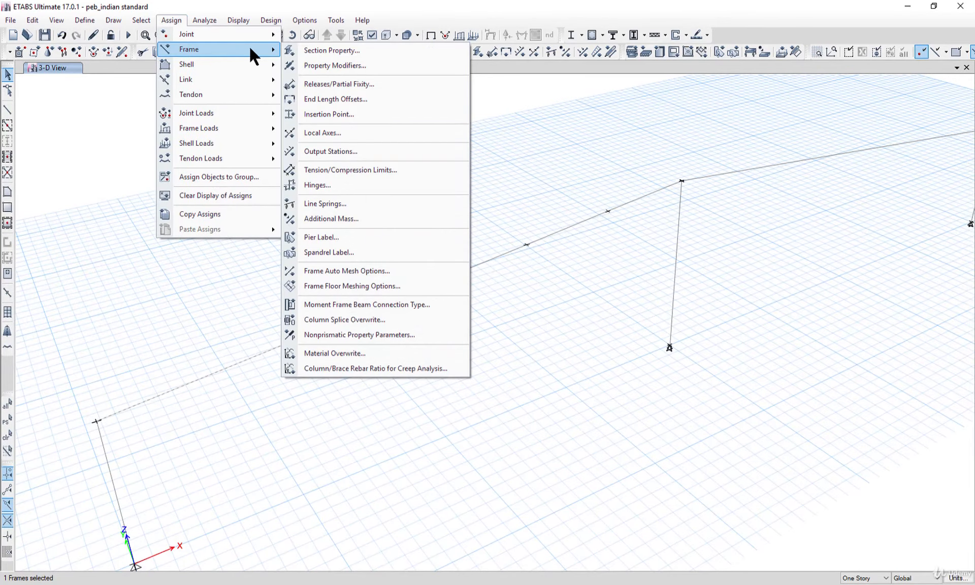
{"action": "left_click", "coordinate": [343, 50]}
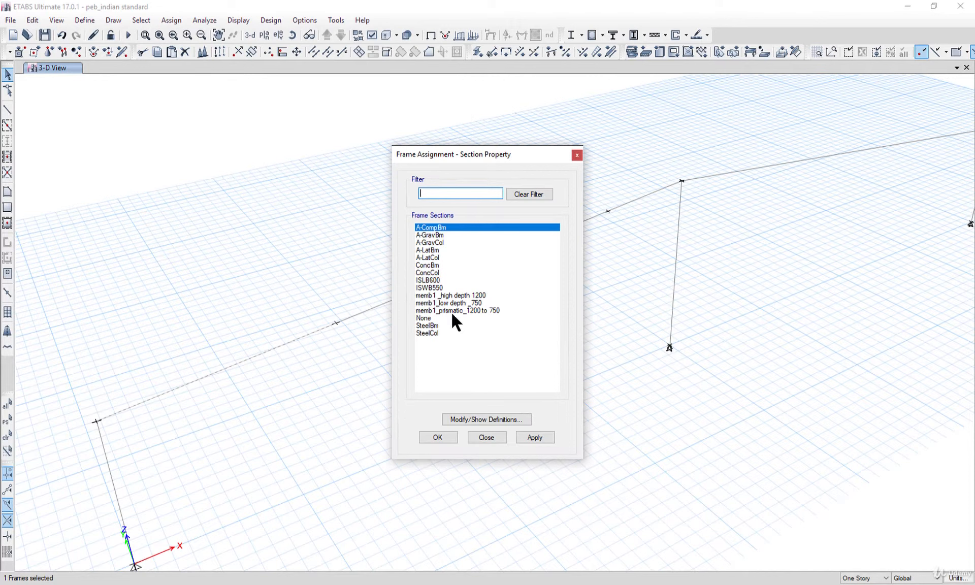
{"action": "left_click", "coordinate": [449, 310]}
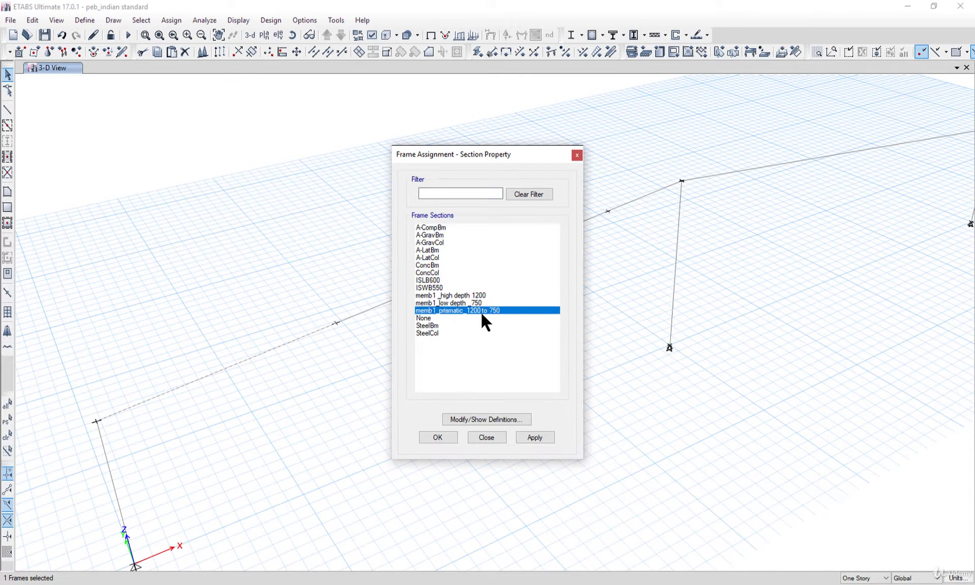
{"action": "left_click", "coordinate": [534, 437]}
{"action": "left_click", "coordinate": [438, 437]}
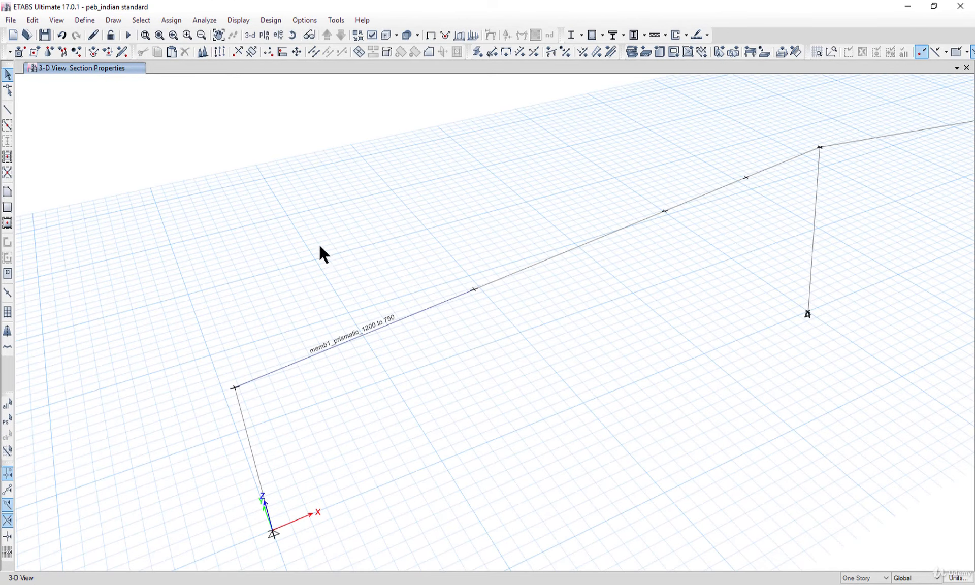
Inspect the tapered rafter segment from several angles in the 3D rendered view and close that view.
{"action": "left_click", "coordinate": [54, 19]}
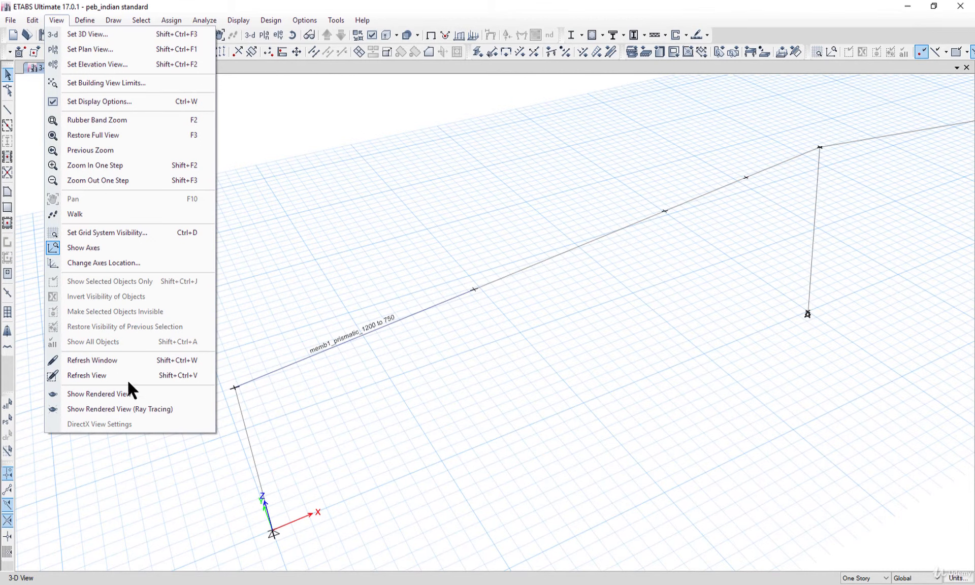
{"action": "left_click", "coordinate": [135, 394]}
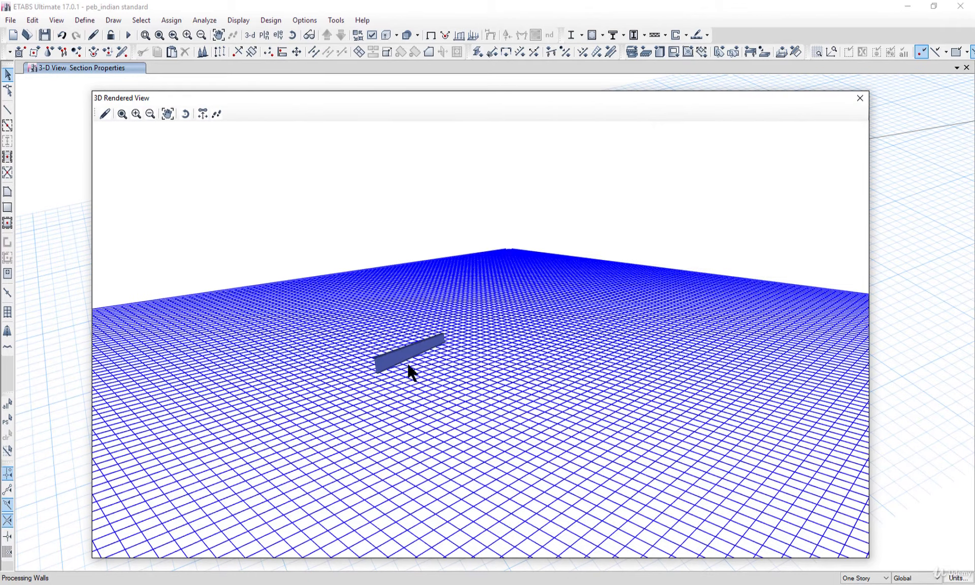
{"action": "left_click_drag", "start_coordinate": [409, 366], "coordinate": [309, 368]}
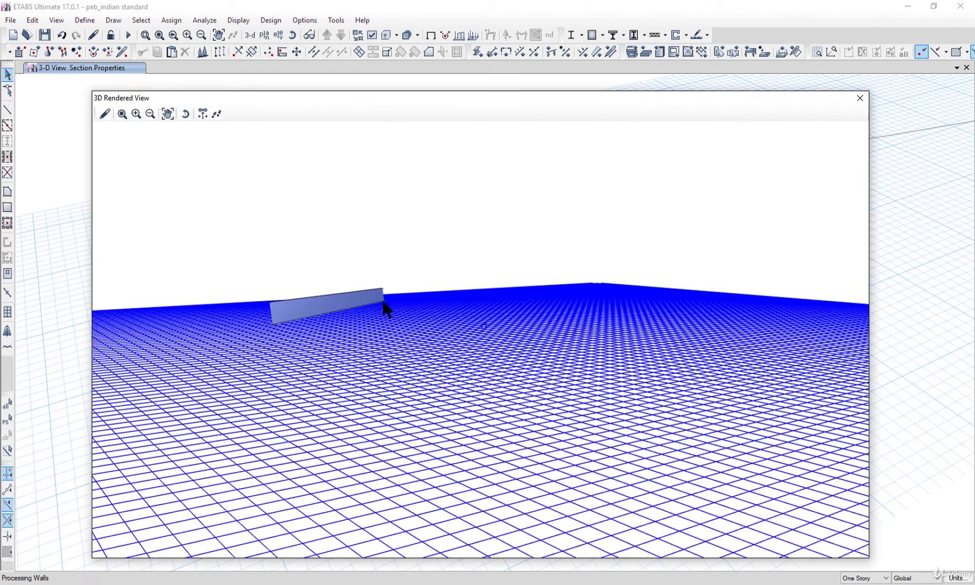
{"action": "left_click_drag", "start_coordinate": [384, 308], "coordinate": [279, 305]}
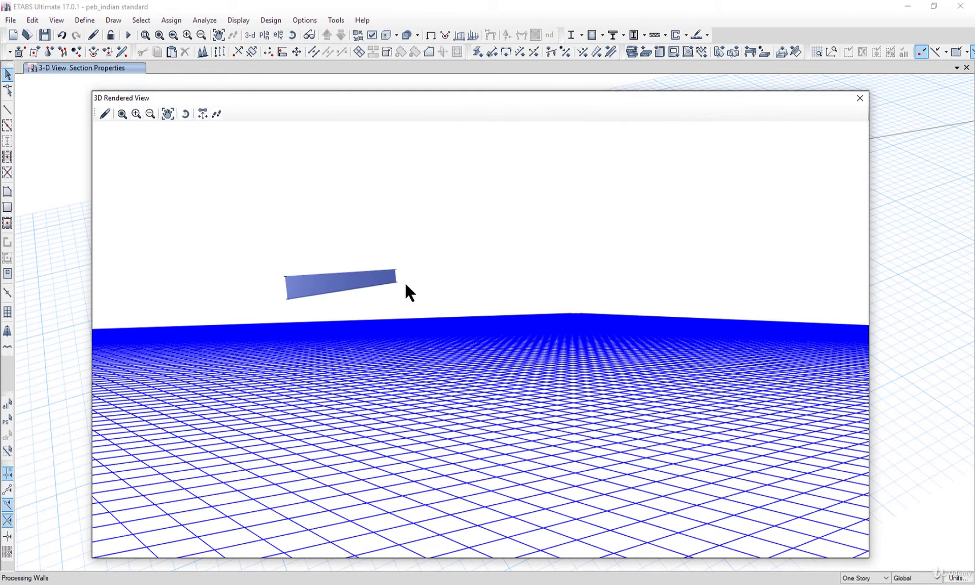
{"action": "left_click_drag", "start_coordinate": [404, 288], "coordinate": [409, 325]}
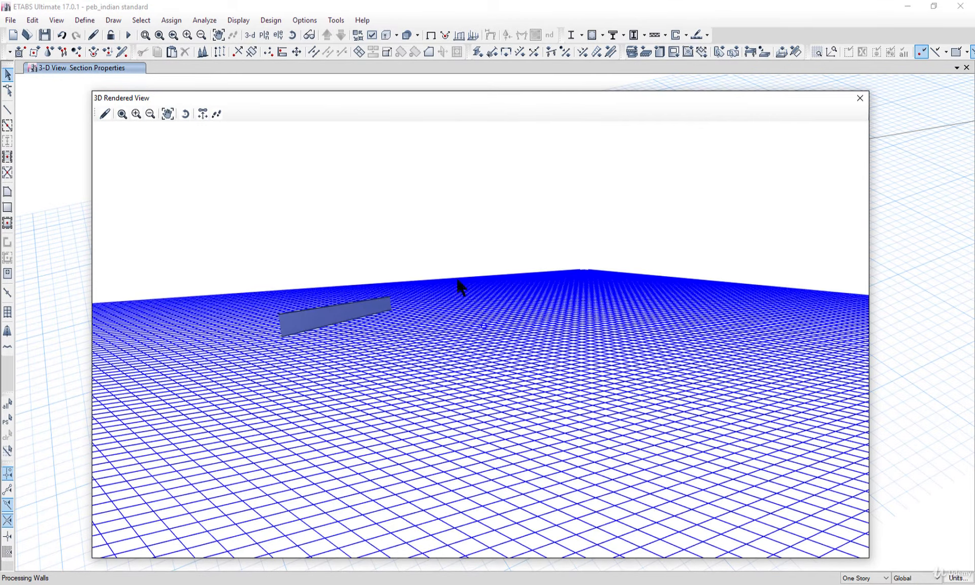
{"action": "left_click", "coordinate": [859, 98]}
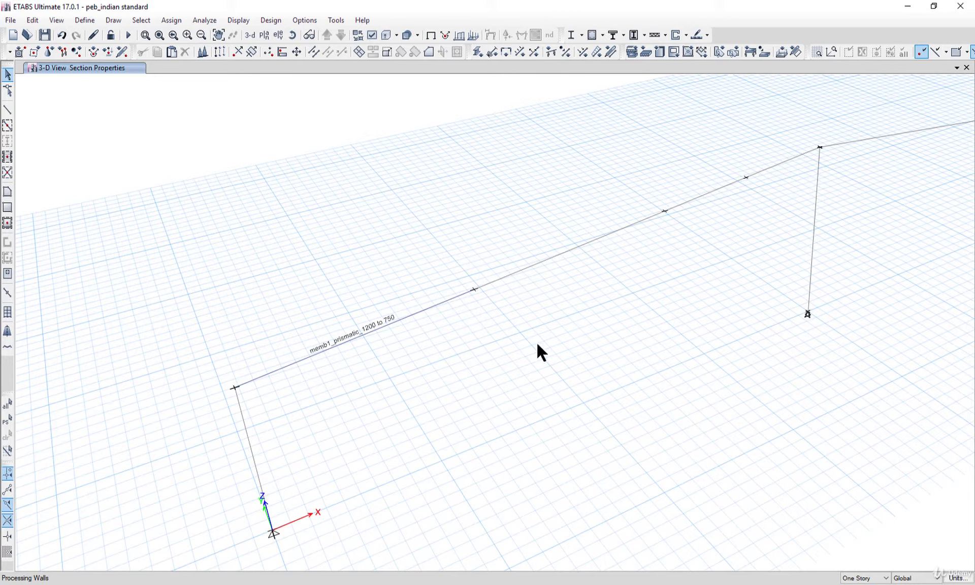
Examine the tapers and splice positions of the rafter segments from eave to ridge in the PDF shed drawing.
{"action": "key", "text": "alt+Tab"}
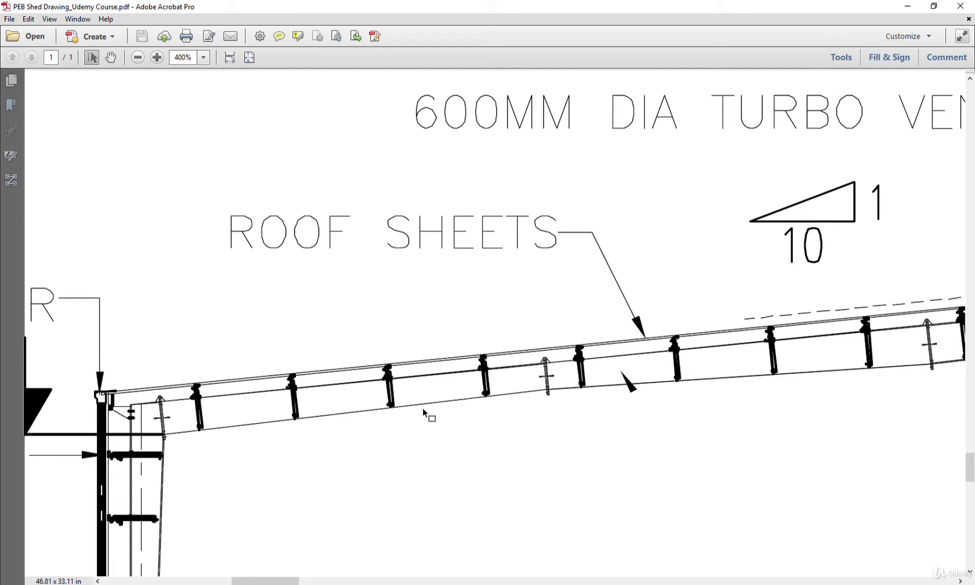
{"action": "mouse_move", "coordinate": [635, 418]}
{"action": "middle_mouse_down"}
{"action": "mouse_move", "coordinate": [616, 418]}
{"action": "mouse_move", "coordinate": [675, 419]}
{"action": "middle_mouse_up"}
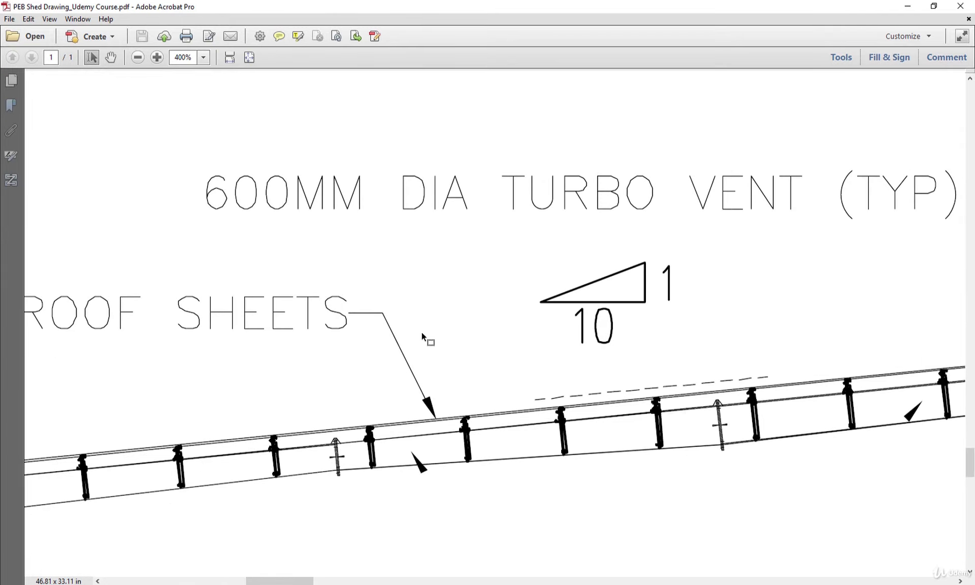
{"action": "scroll", "coordinate": [406, 327], "scroll_direction": "down", "scroll_amount": 5, "text": "ctrl"}
{"action": "scroll", "coordinate": [500, 380], "scroll_direction": "up", "scroll_amount": 5, "text": "ctrl"}
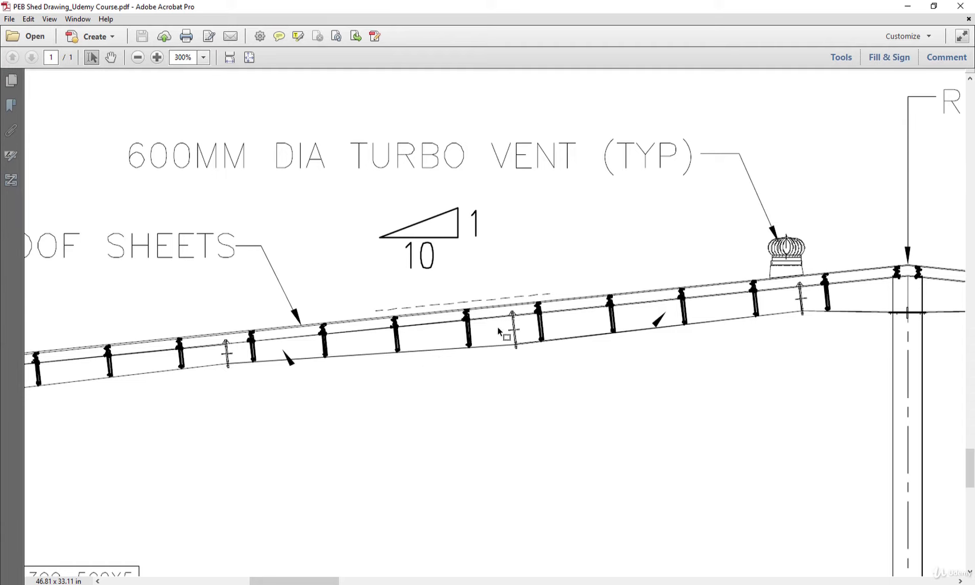
{"action": "scroll", "coordinate": [766, 380], "scroll_direction": "right", "scroll_amount": 2}
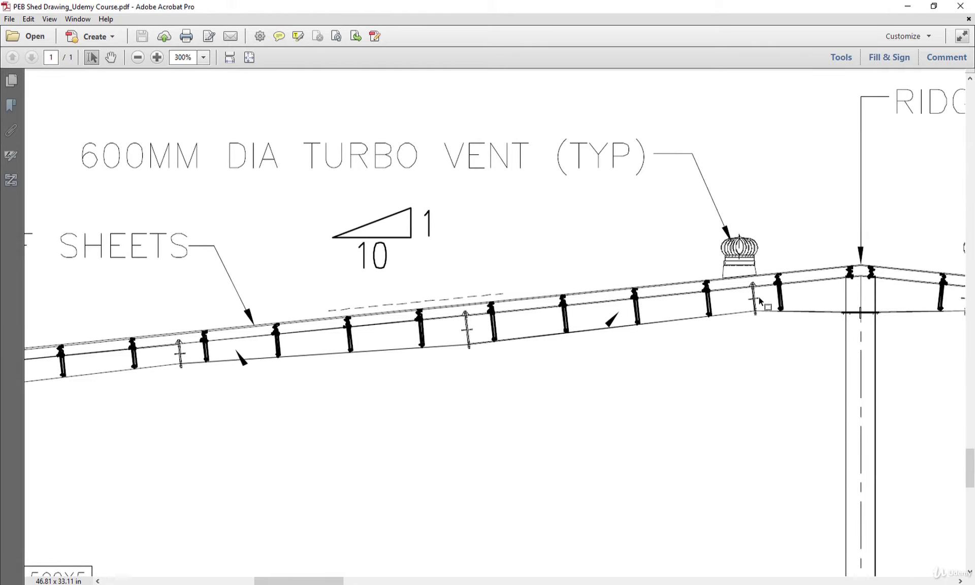
{"action": "scroll", "coordinate": [843, 349], "scroll_direction": "right", "scroll_amount": 6}
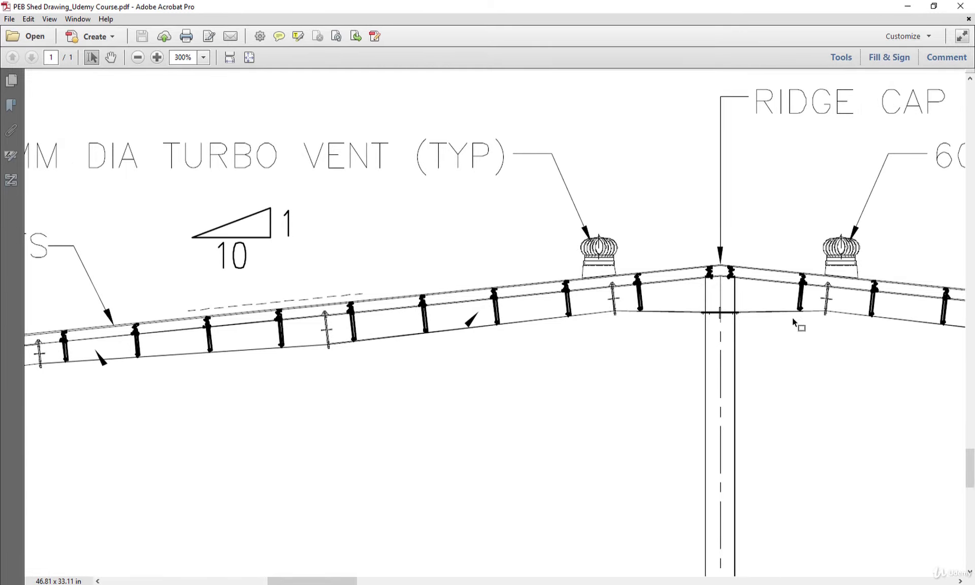
{"action": "mouse_move", "coordinate": [515, 379]}
{"action": "middle_mouse_down"}
{"action": "mouse_move", "coordinate": [506, 380]}
{"action": "mouse_move", "coordinate": [516, 383]}
{"action": "middle_mouse_up"}
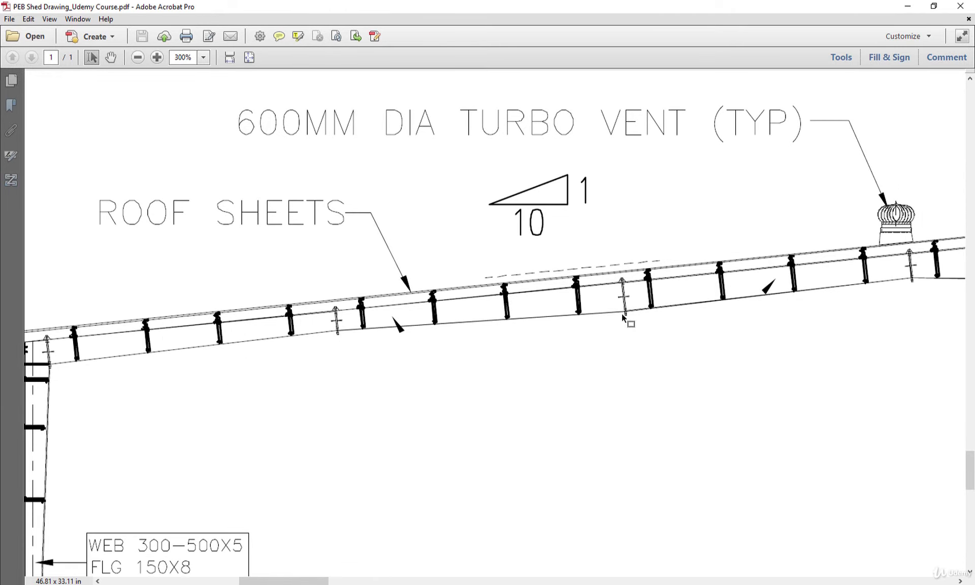
{"action": "middle_click_drag", "start_coordinate": [641, 321], "coordinate": [652, 320]}
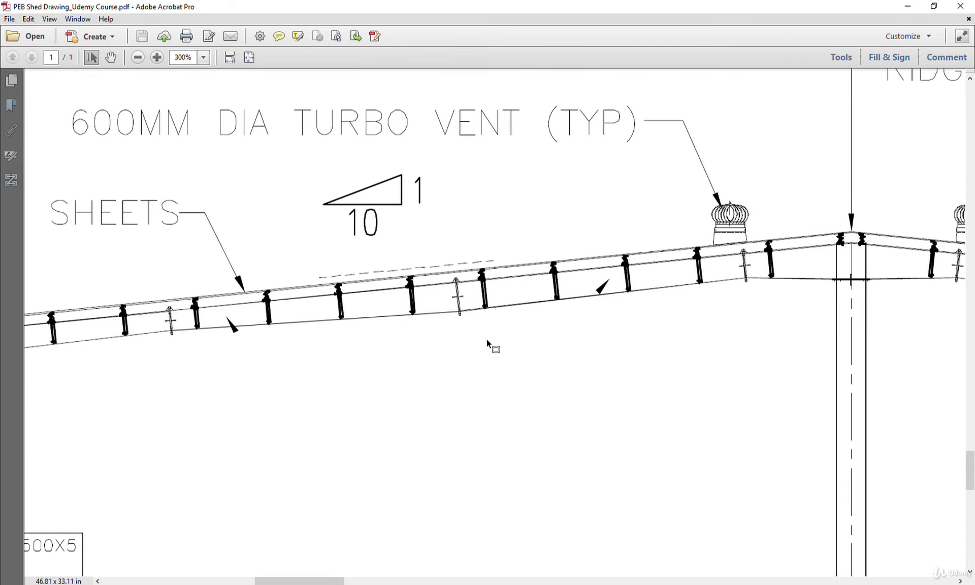
{"action": "left_click", "coordinate": [332, 584]}
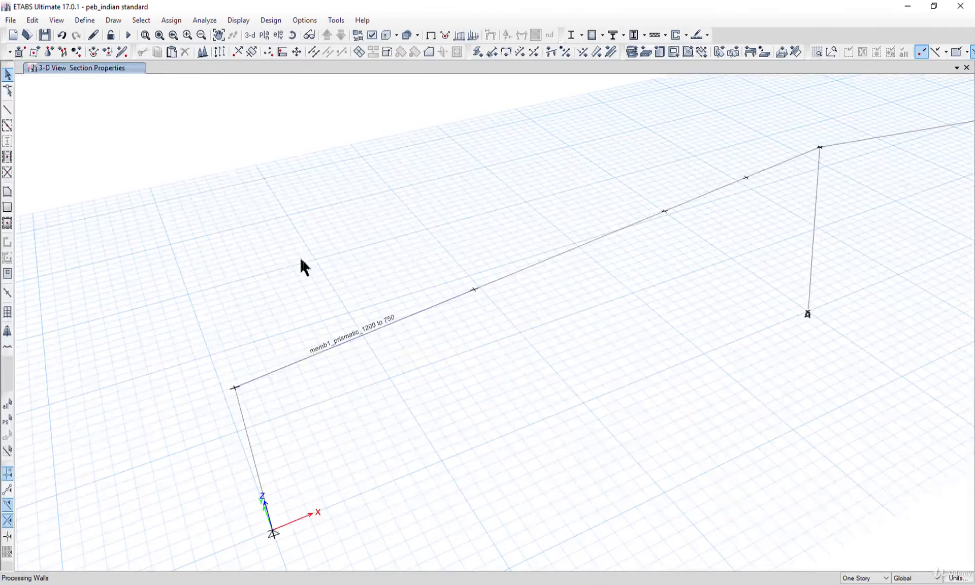
Add a copy of the frame section memb1_low depth _750 in ETABS and name it "memb2_high depth_900".
{"action": "left_click", "coordinate": [84, 20]}
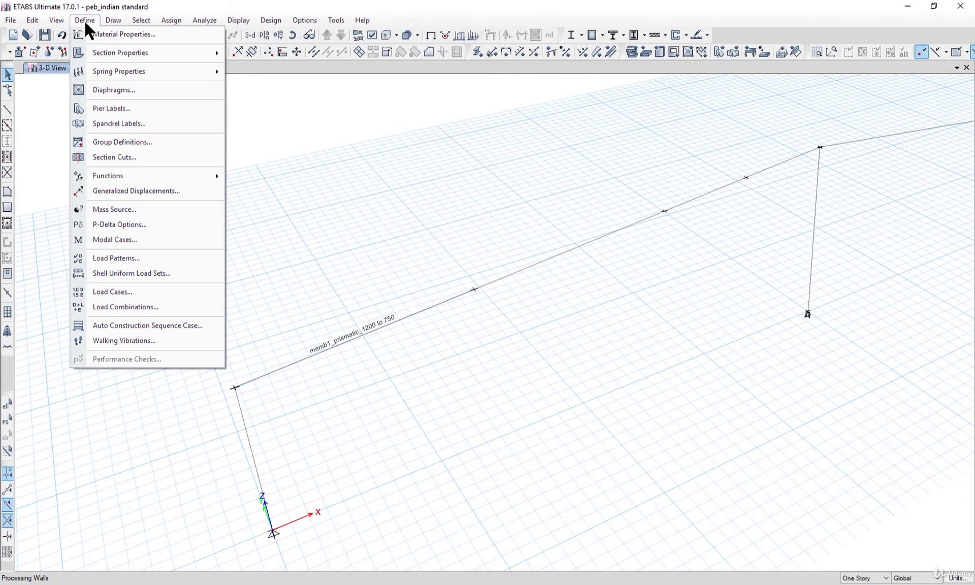
{"action": "mouse_move", "coordinate": [122, 57]}
{"action": "left_click", "coordinate": [270, 52]}
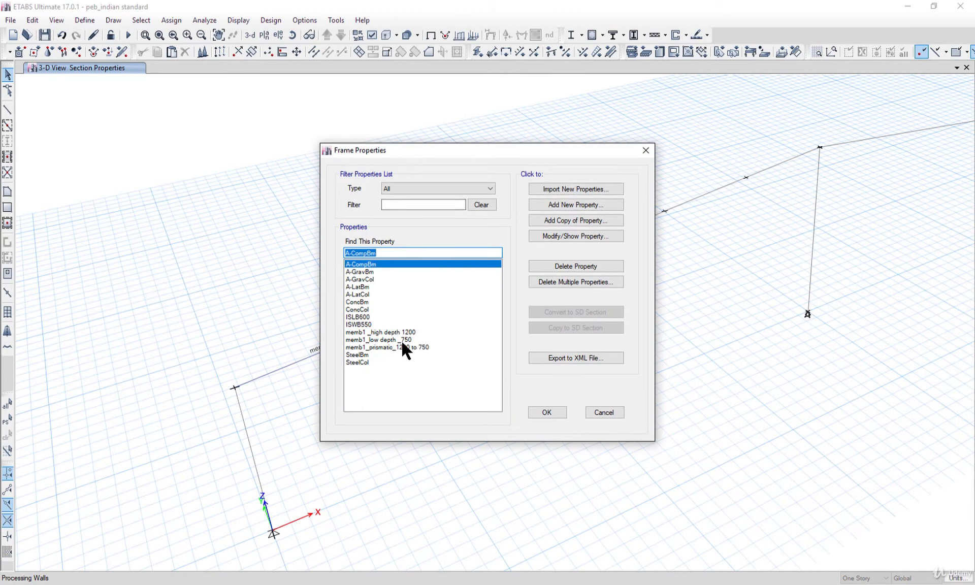
{"action": "left_click", "coordinate": [385, 339]}
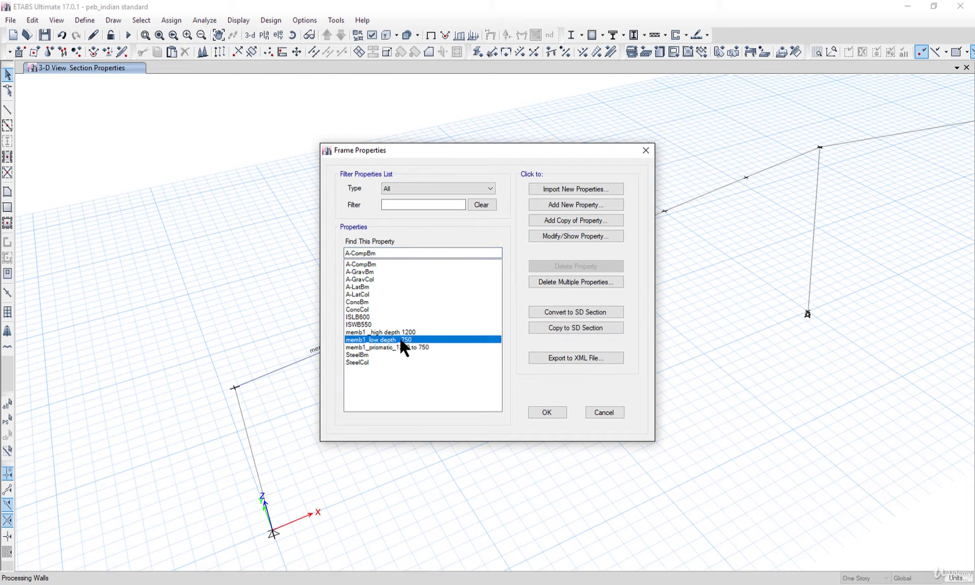
{"action": "left_click", "coordinate": [569, 219]}
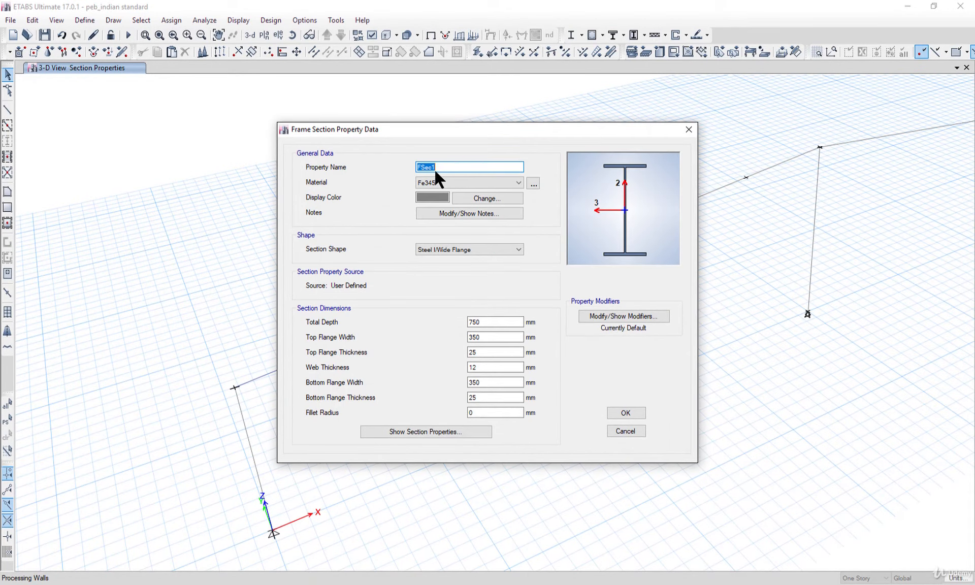
{"action": "left_click_drag", "start_coordinate": [456, 132], "coordinate": [695, 146]}
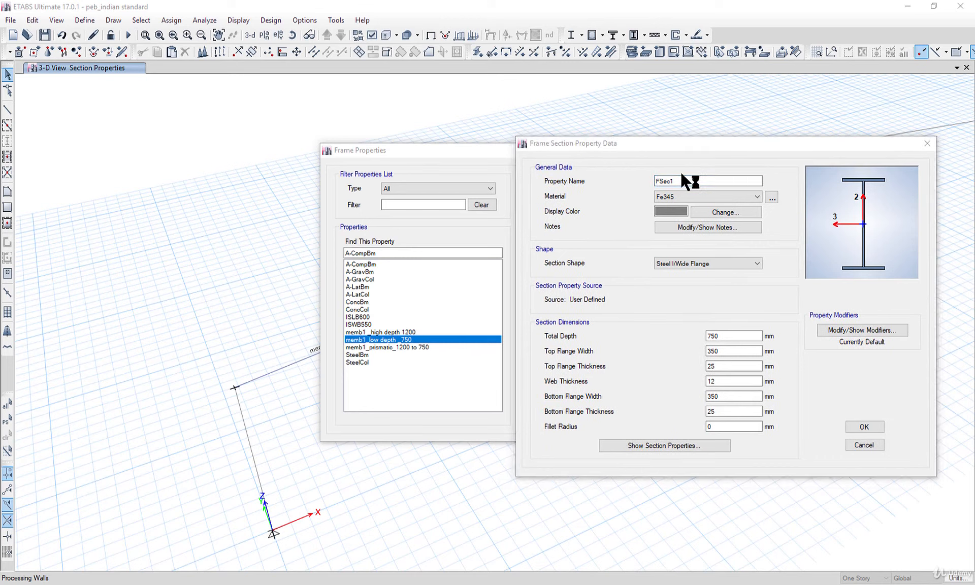
{"action": "type", "text": "m"}
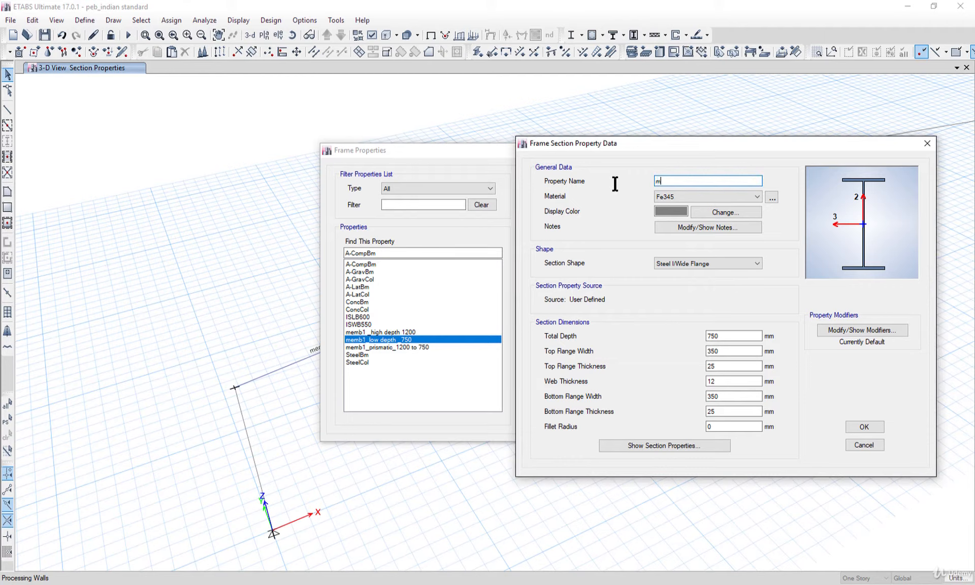
{"action": "type", "text": "emb2_high depth_900"}
Set the copied section's total depth to 900 mm and accept the section data.
{"action": "double_click", "coordinate": [721, 336]}
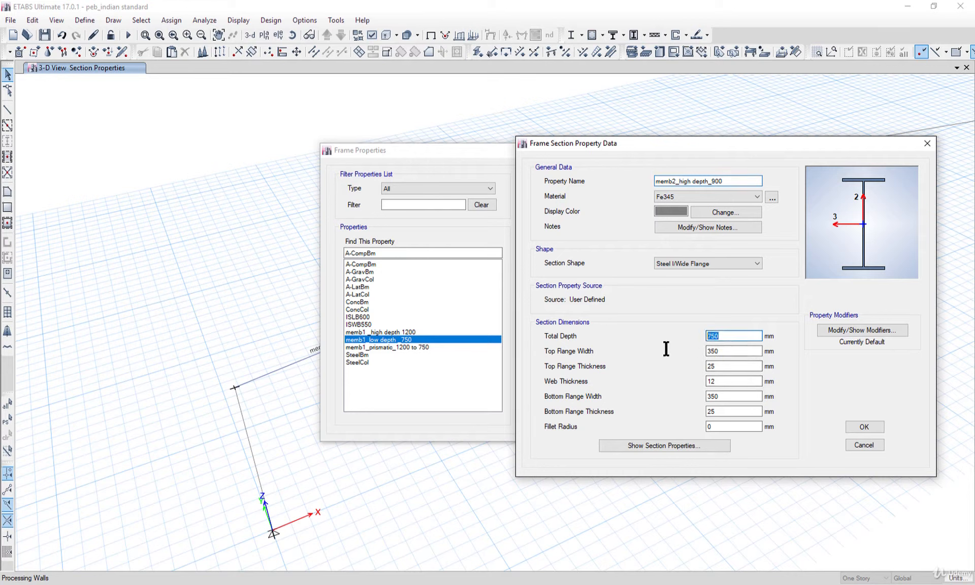
{"action": "type", "text": "900"}
{"action": "left_click", "coordinate": [737, 351]}
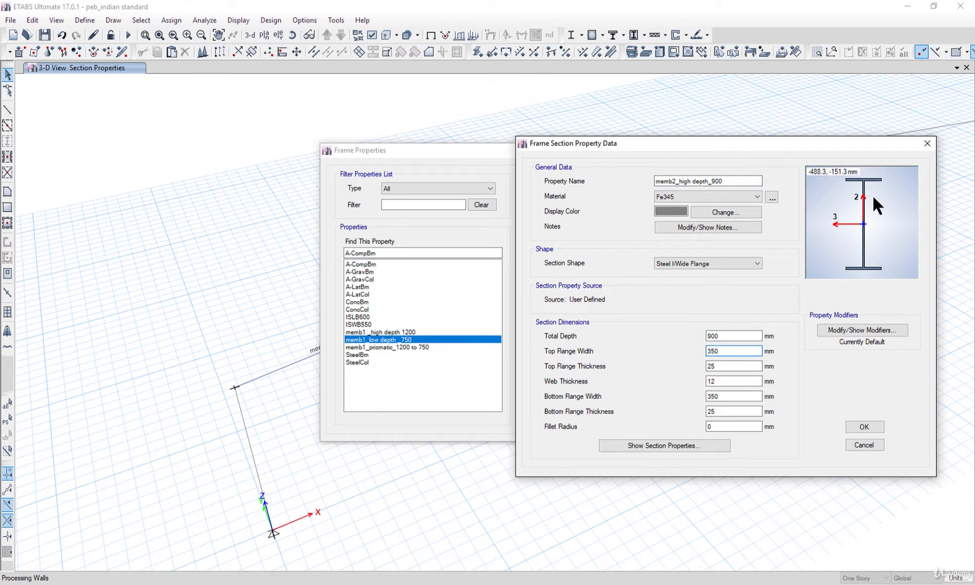
{"action": "left_click", "coordinate": [854, 425]}
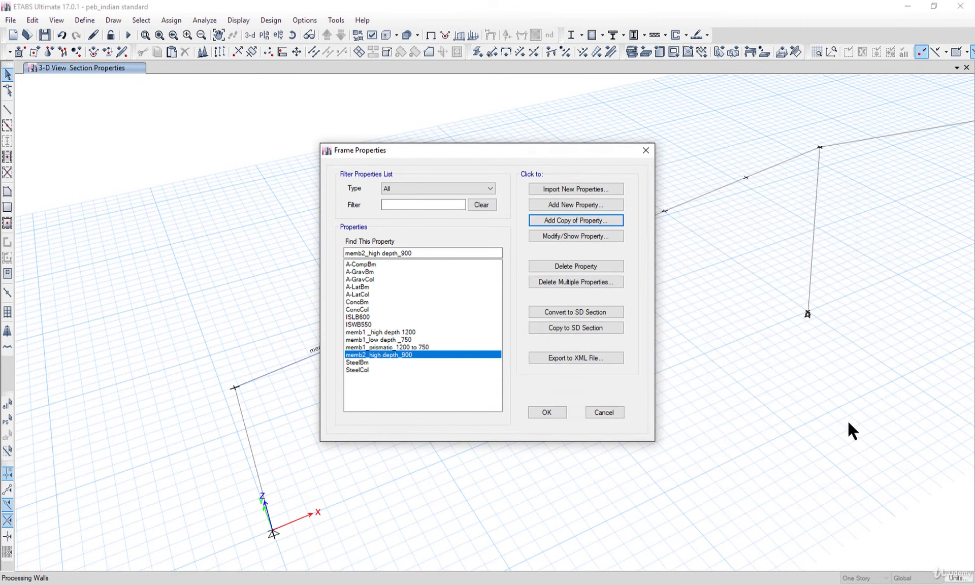
Add a new nonprismatic frame section with memb1_low depth _750 as start section and memb2_high depth_900 as end section.
{"action": "left_click", "coordinate": [574, 204]}
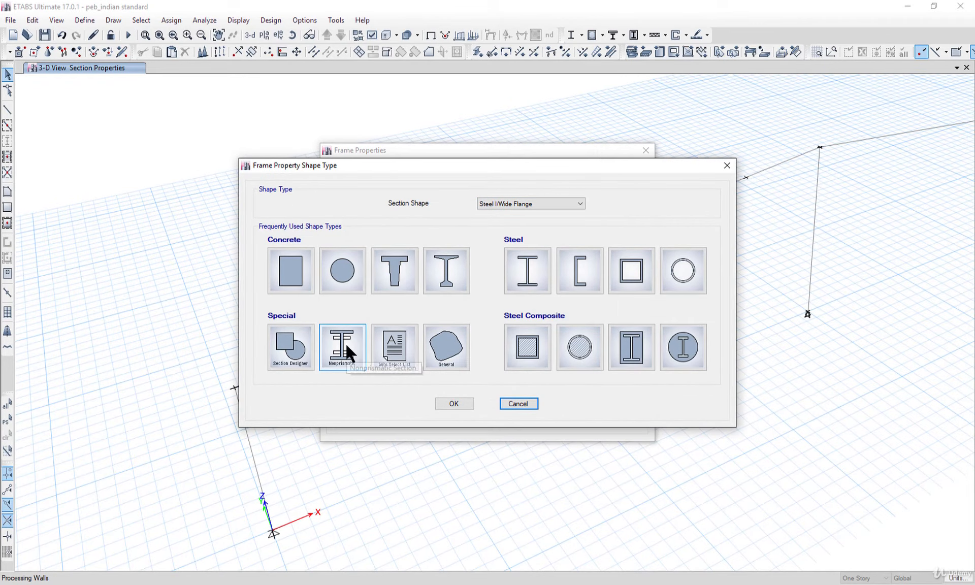
{"action": "left_click", "coordinate": [346, 342]}
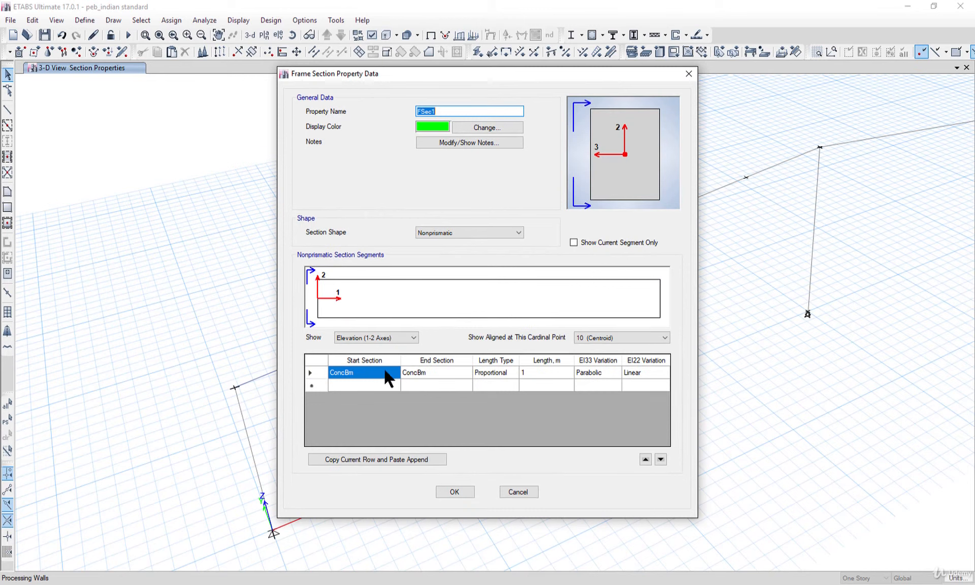
{"action": "left_click", "coordinate": [381, 372]}
{"action": "left_click", "coordinate": [381, 371]}
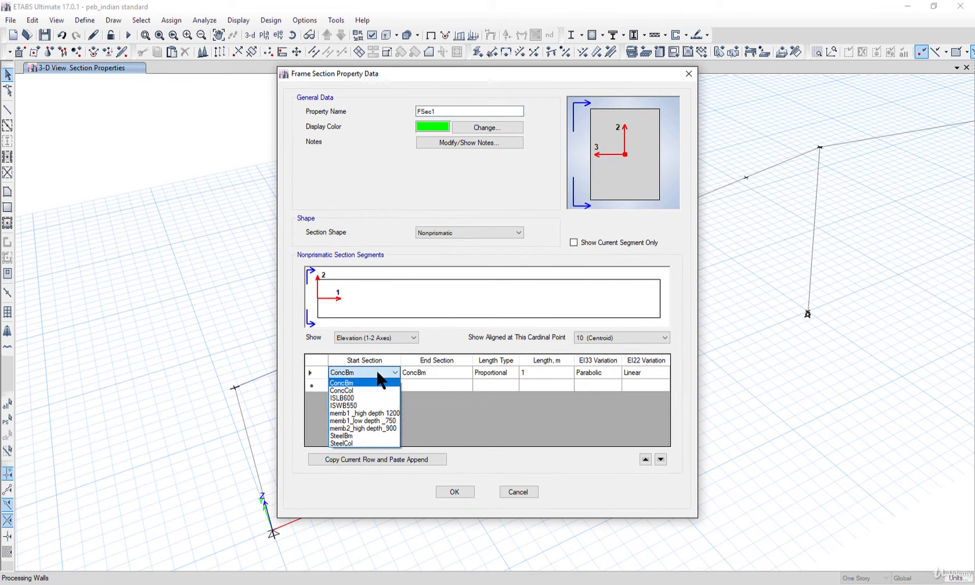
{"action": "left_click", "coordinate": [376, 418]}
{"action": "left_click", "coordinate": [443, 375]}
{"action": "left_click", "coordinate": [443, 373]}
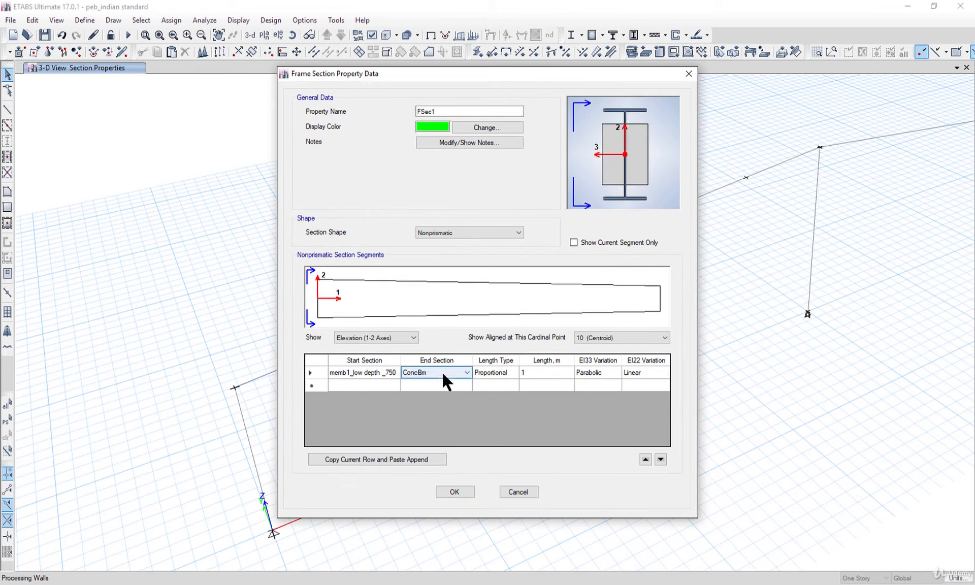
{"action": "left_click", "coordinate": [442, 373]}
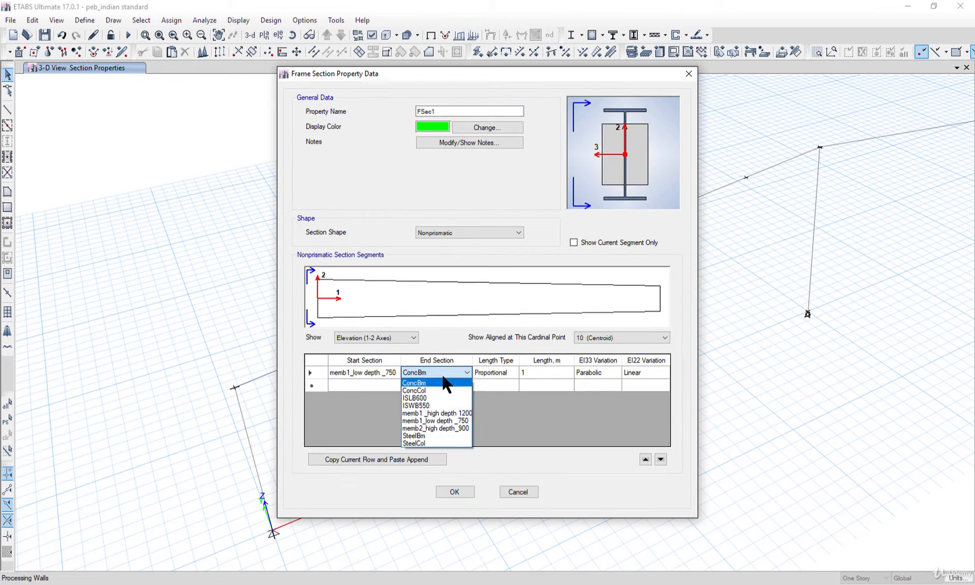
{"action": "left_click", "coordinate": [440, 427]}
{"action": "left_click", "coordinate": [541, 373]}
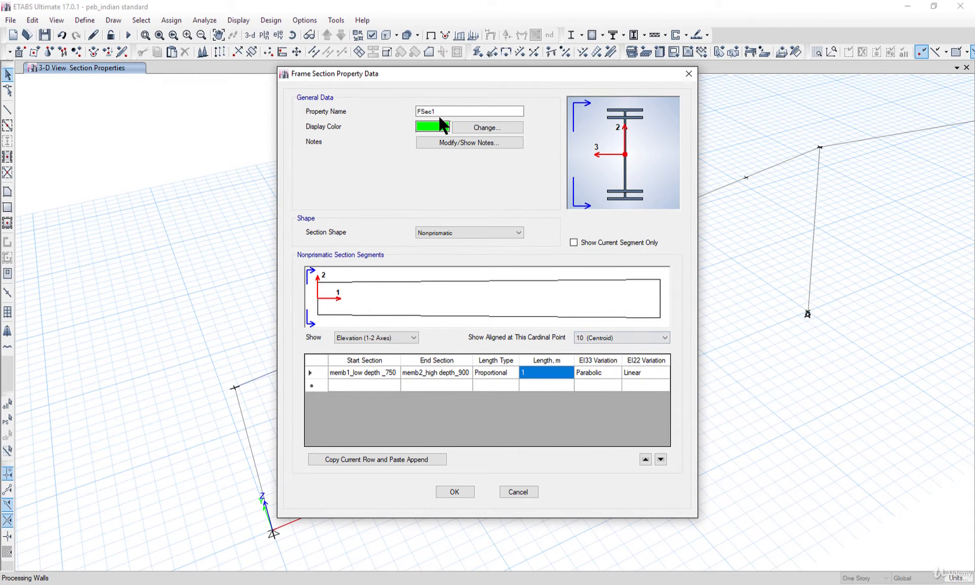
Name the nonprismatic section "memb2_prismatic_750 to 900" and accept the frame property definitions.
{"action": "left_click_drag", "start_coordinate": [380, 74], "coordinate": [551, 83]}
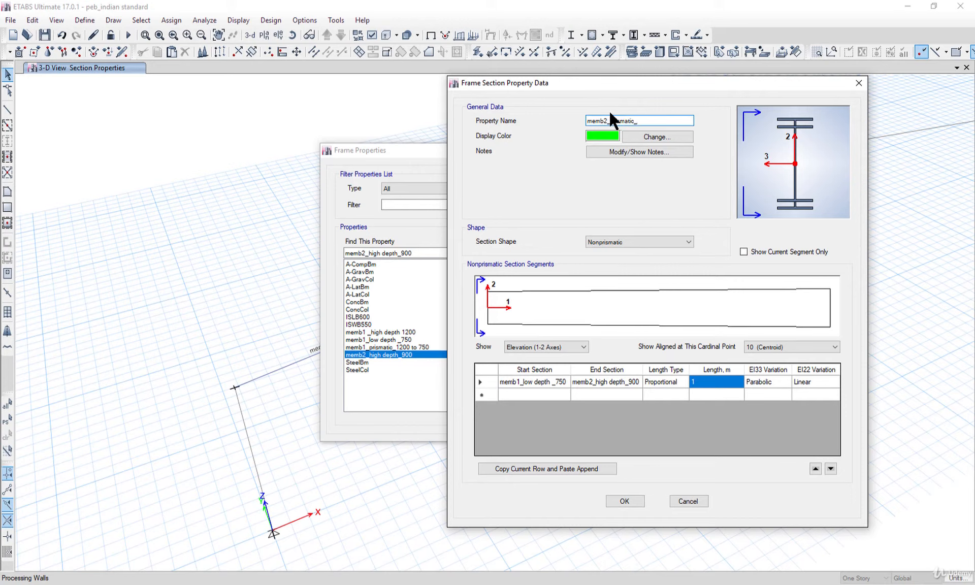
{"action": "type", "text": "750 to 900"}
{"action": "left_click", "coordinate": [624, 501]}
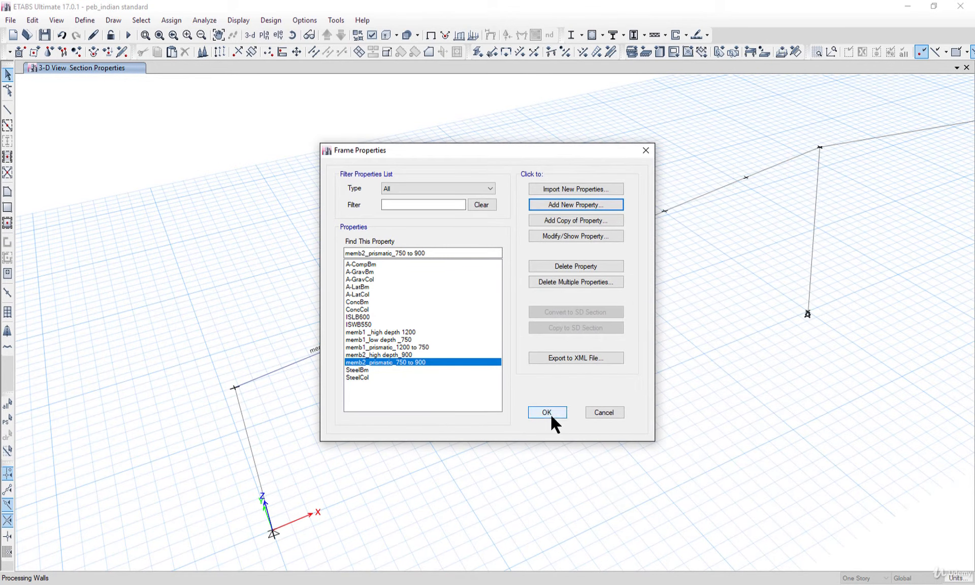
{"action": "left_click", "coordinate": [548, 412]}
Assign the section memb2_prismatic_750 to 900 to the second rafter segment from the eave.
{"action": "left_click_drag", "start_coordinate": [555, 294], "coordinate": [526, 197]}
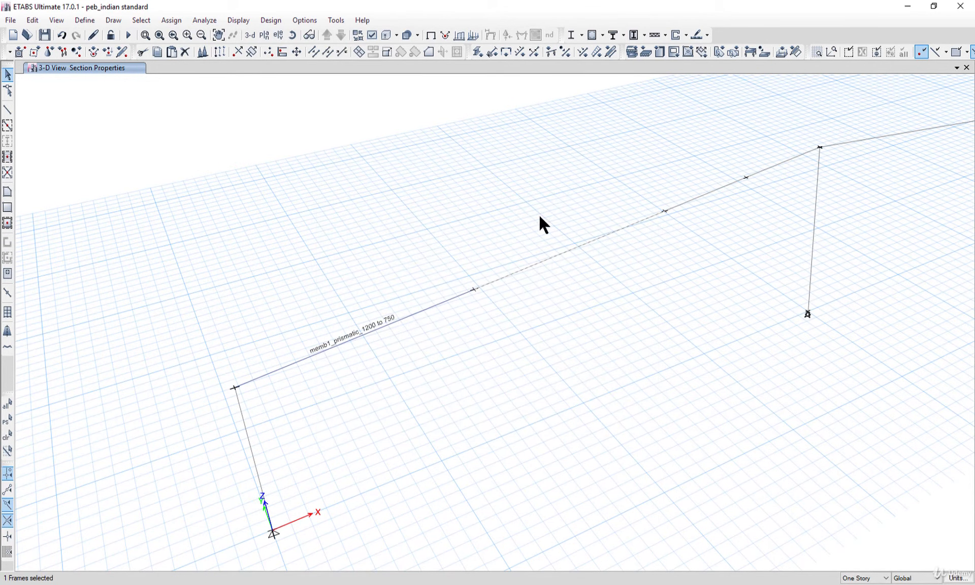
{"action": "middle_click_drag", "start_coordinate": [551, 314], "coordinate": [436, 310]}
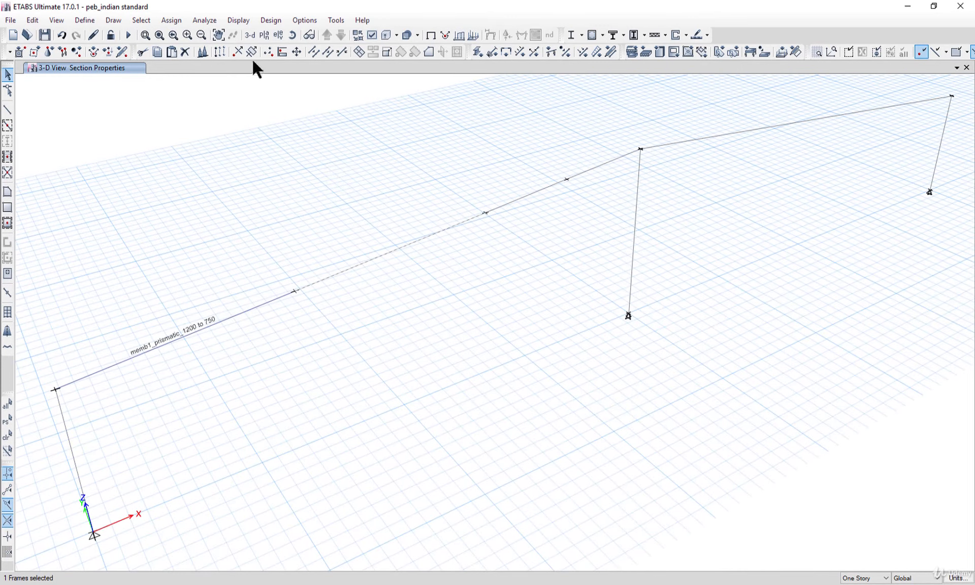
{"action": "left_click", "coordinate": [171, 20]}
{"action": "mouse_move", "coordinate": [203, 48]}
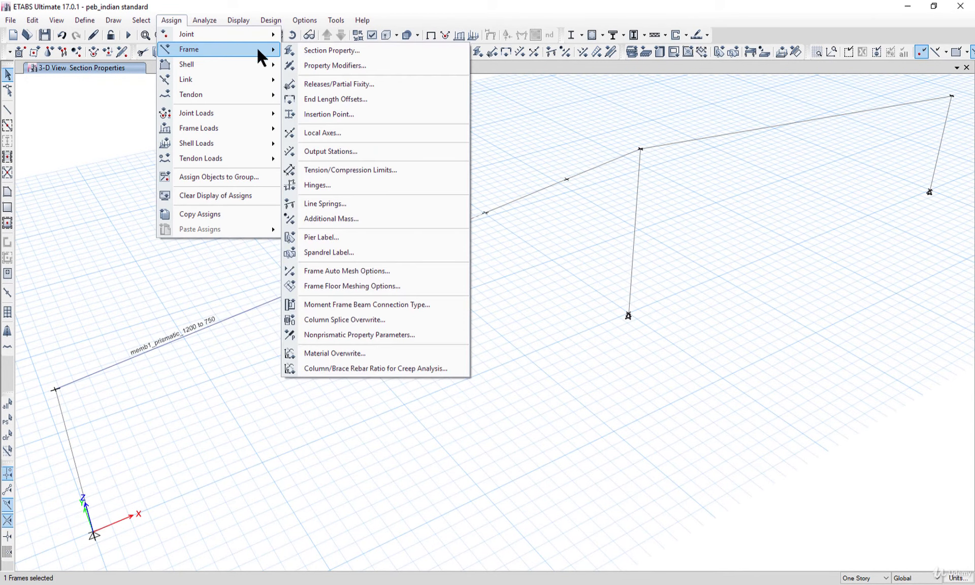
{"action": "left_click", "coordinate": [334, 48]}
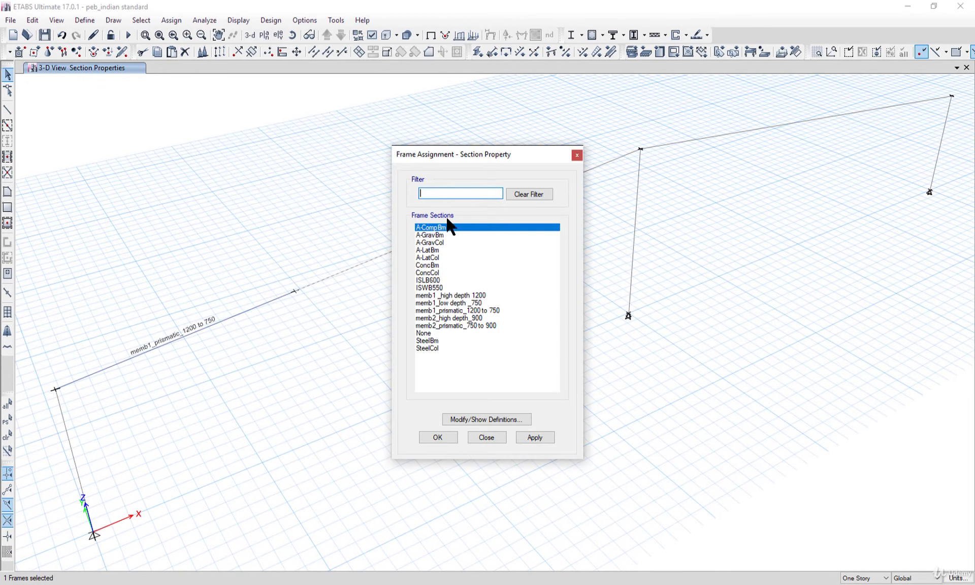
{"action": "left_click", "coordinate": [476, 324]}
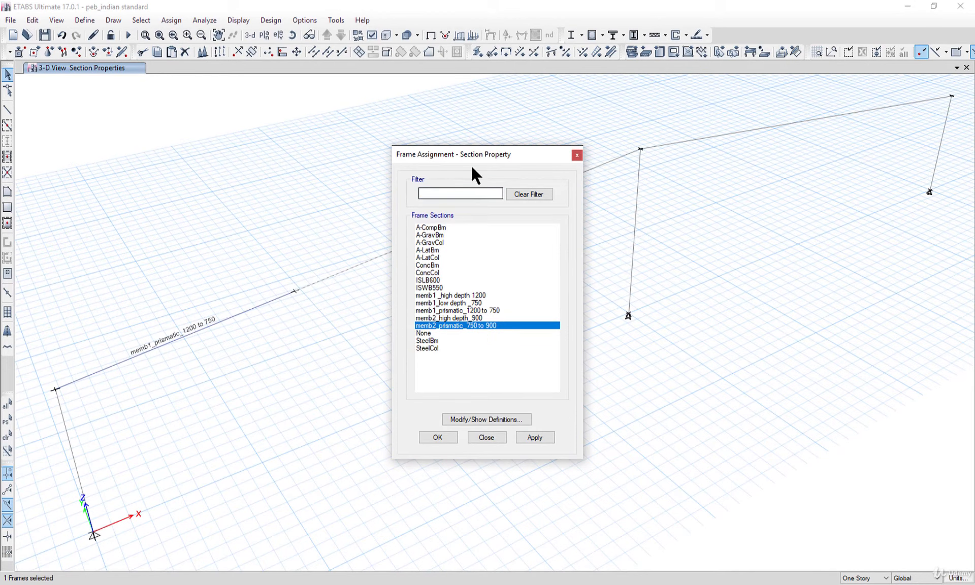
{"action": "left_click_drag", "start_coordinate": [471, 162], "coordinate": [670, 159]}
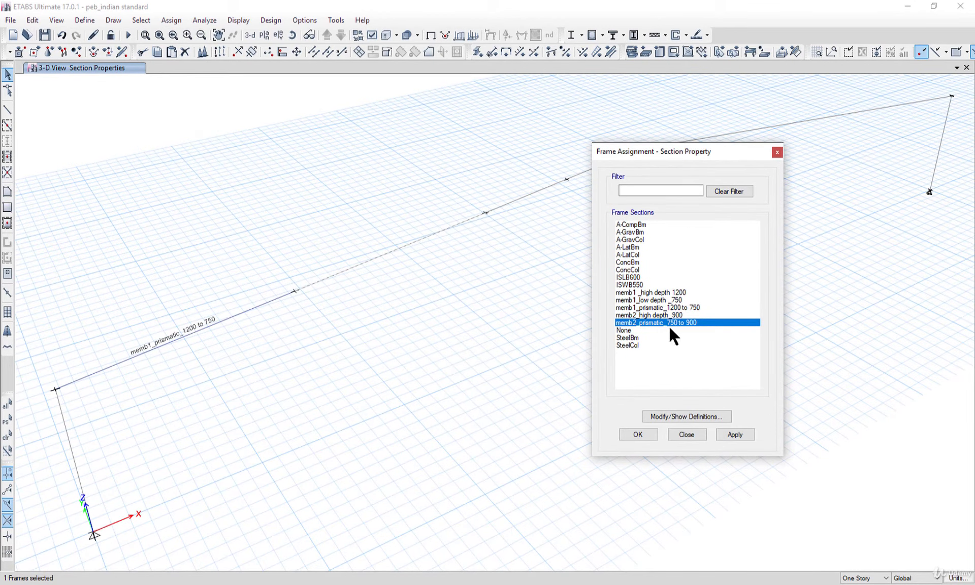
{"action": "left_click", "coordinate": [729, 434]}
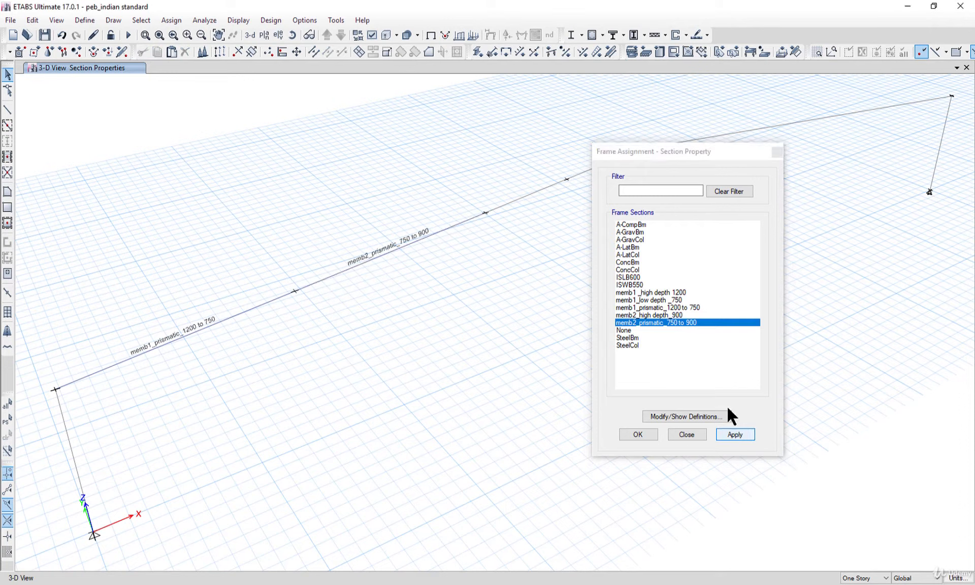
Inspect the two tapered rafter segments in the 3D rendered view and close that view.
{"action": "left_click_drag", "start_coordinate": [681, 150], "coordinate": [770, 173]}
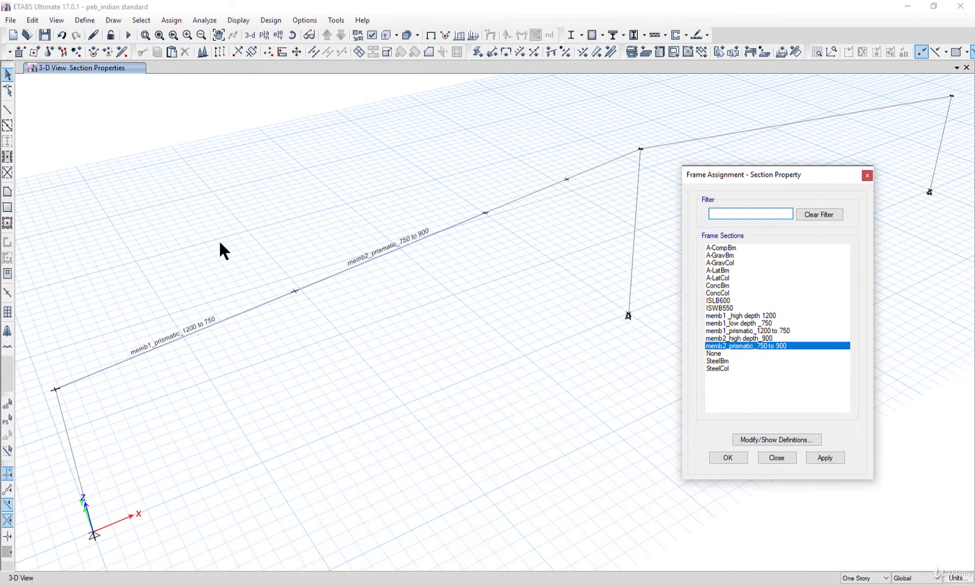
{"action": "left_click", "coordinate": [57, 20]}
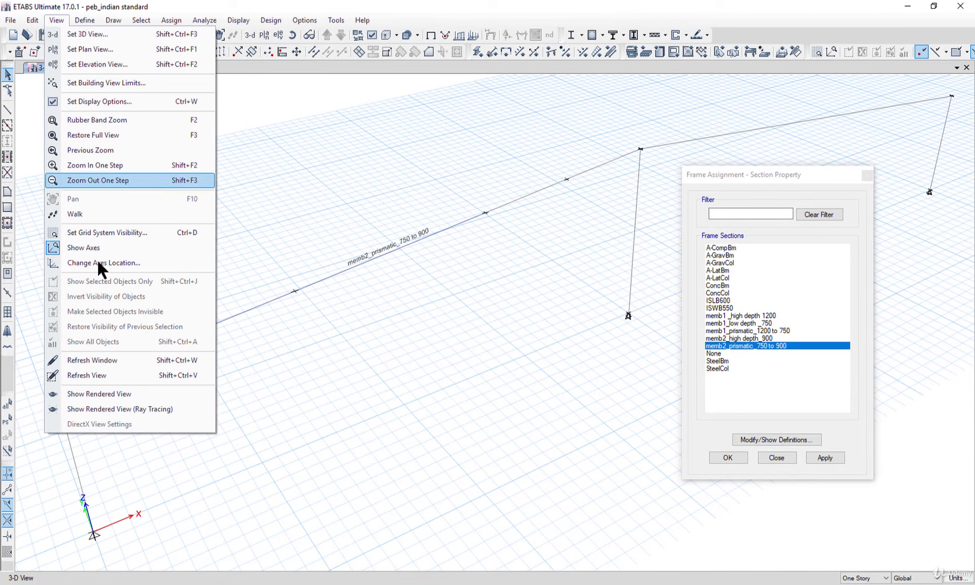
{"action": "left_click", "coordinate": [145, 394]}
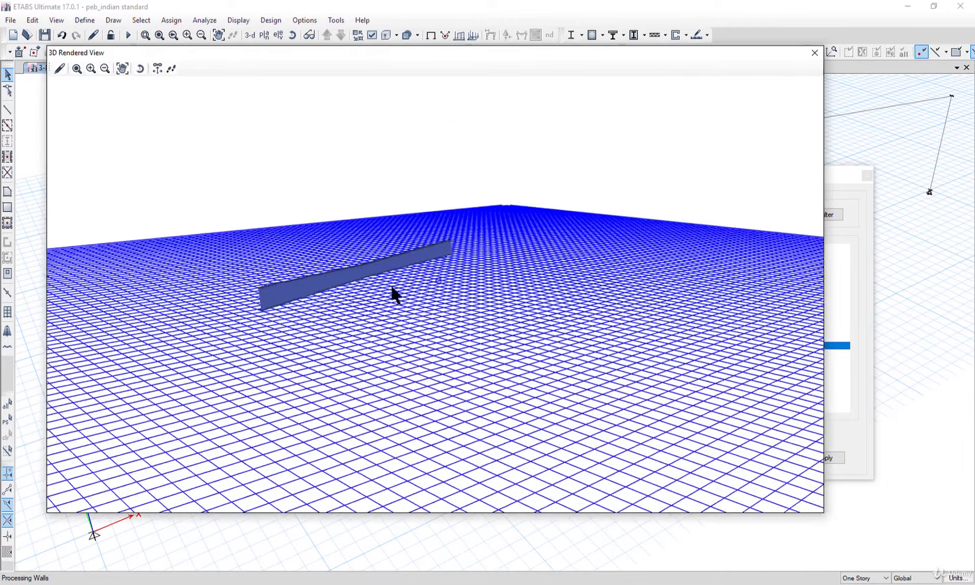
{"action": "left_click_drag", "start_coordinate": [392, 287], "coordinate": [308, 255]}
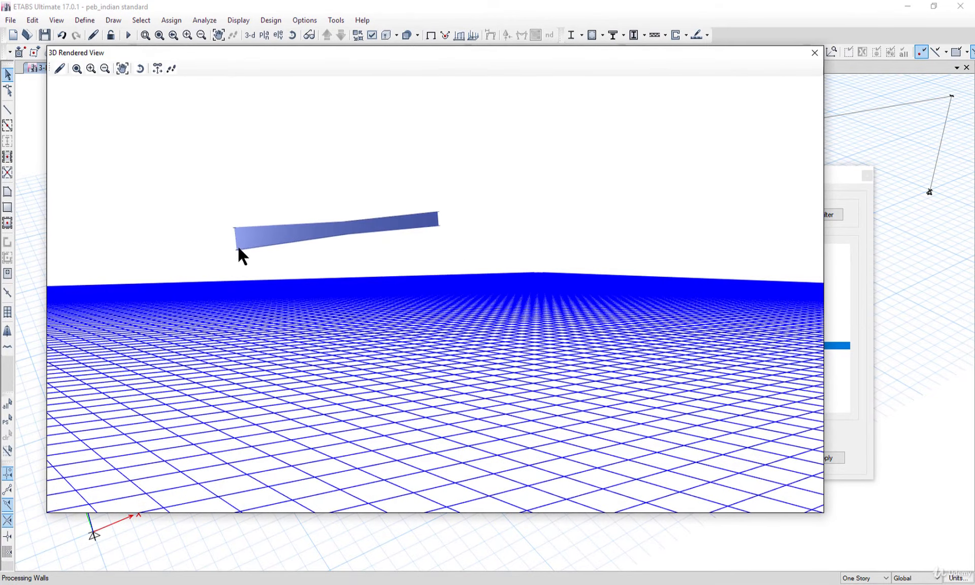
{"action": "left_click_drag", "start_coordinate": [396, 234], "coordinate": [338, 233]}
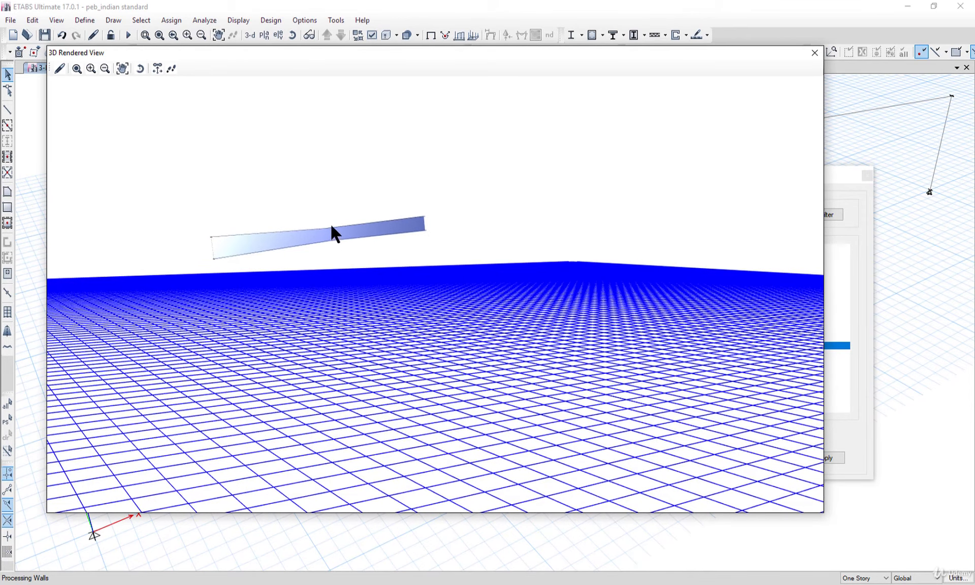
{"action": "left_click", "coordinate": [815, 52]}
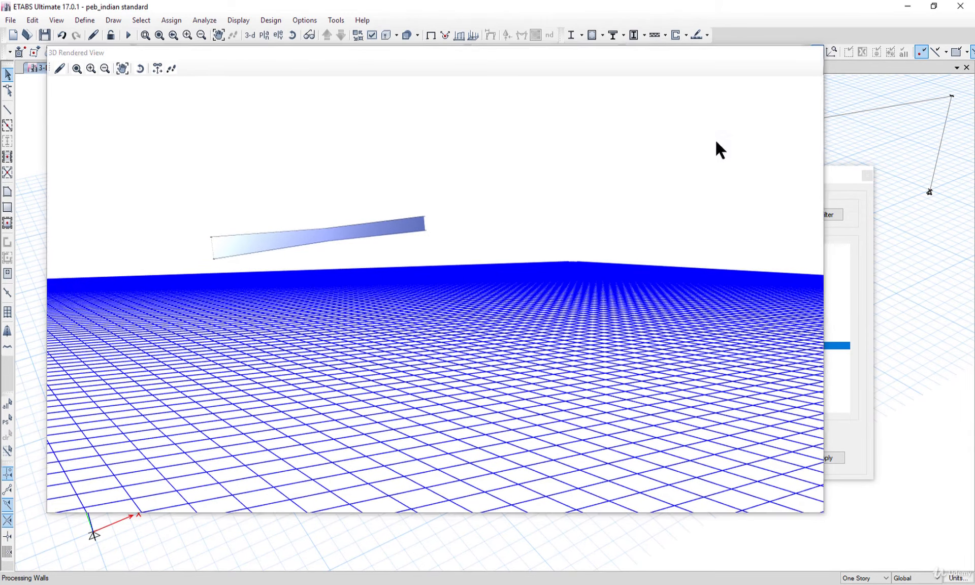
Check the rafter tapers and splices up to the ridge in the PDF shed drawing and return to the ETABS model.
{"action": "middle_click_drag", "start_coordinate": [555, 251], "coordinate": [364, 282]}
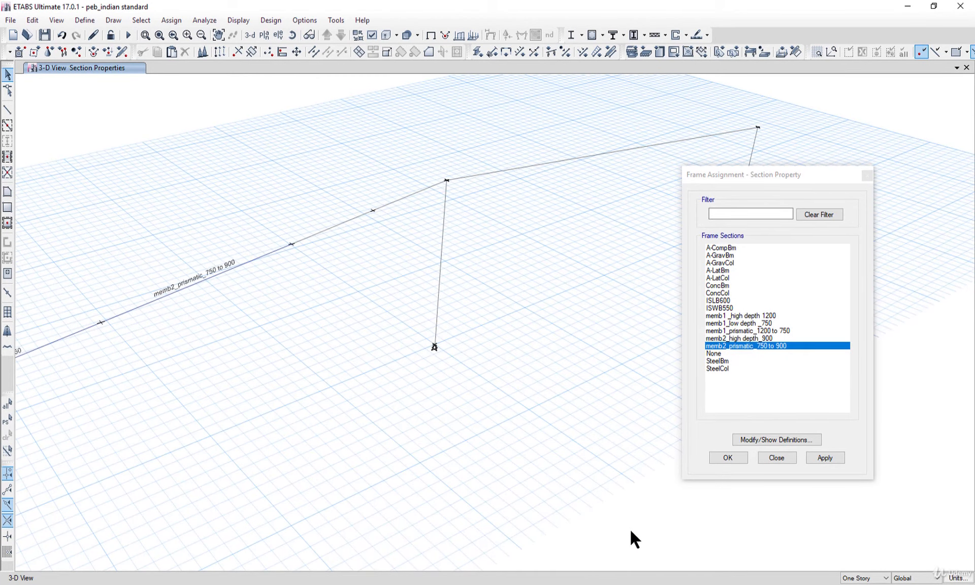
{"action": "left_click", "coordinate": [787, 584]}
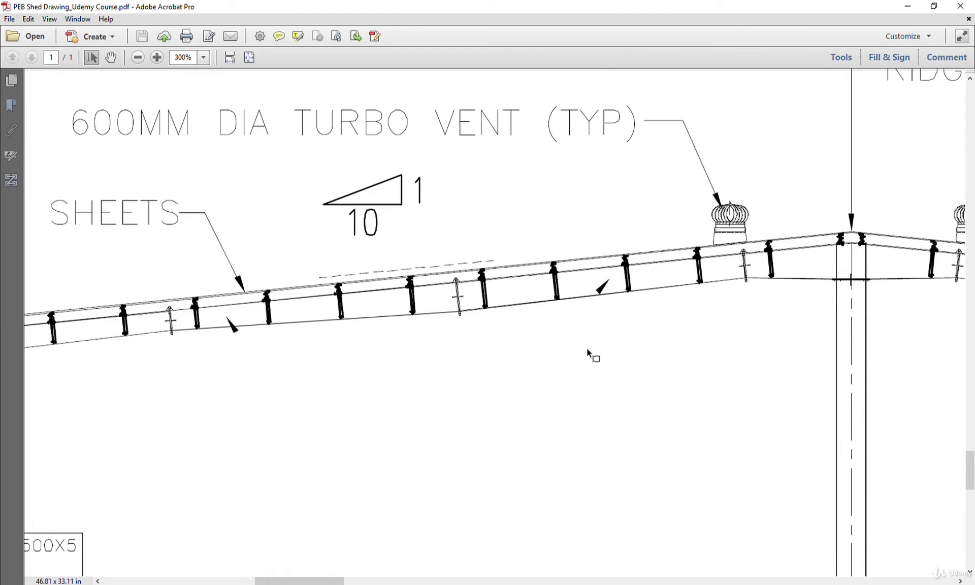
{"action": "mouse_move", "coordinate": [587, 349]}
{"action": "middle_mouse_down"}
{"action": "mouse_move", "coordinate": [601, 350]}
{"action": "mouse_move", "coordinate": [581, 349]}
{"action": "middle_mouse_up"}
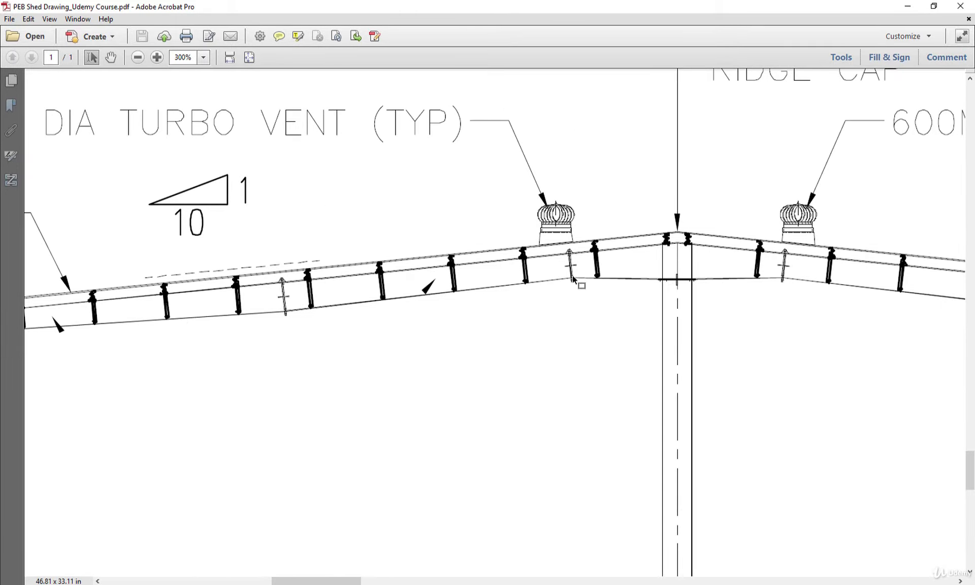
{"action": "left_click", "coordinate": [907, 6]}
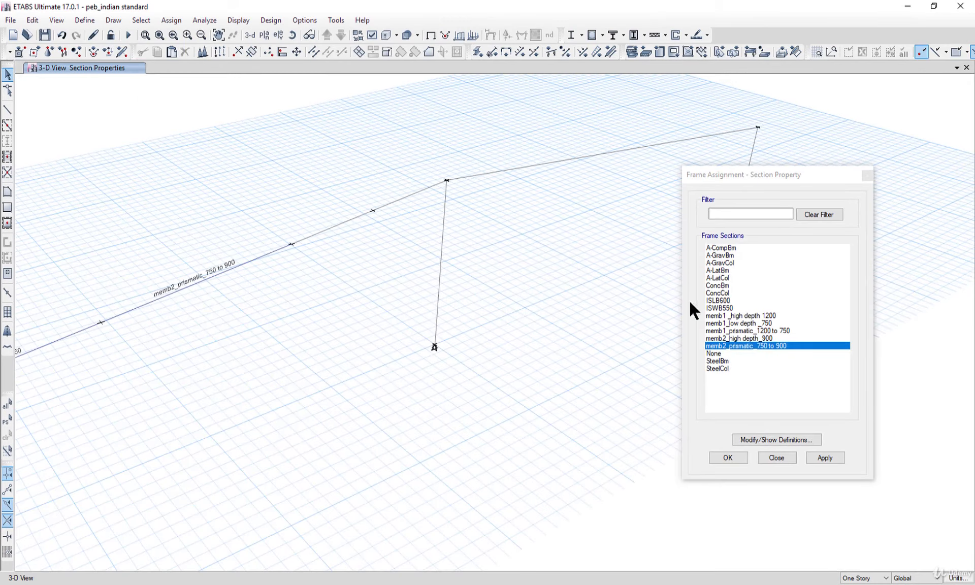
Add a new nonprismatic frame section from the section assignment's definitions and name it "memb3_prismatic_900 to 750".
{"action": "left_click", "coordinate": [782, 438]}
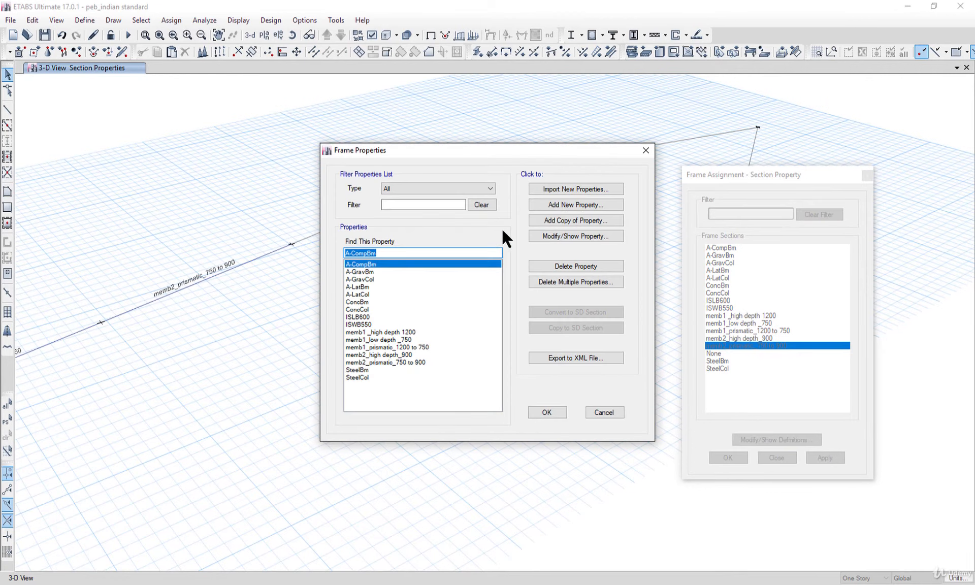
{"action": "left_click", "coordinate": [563, 204]}
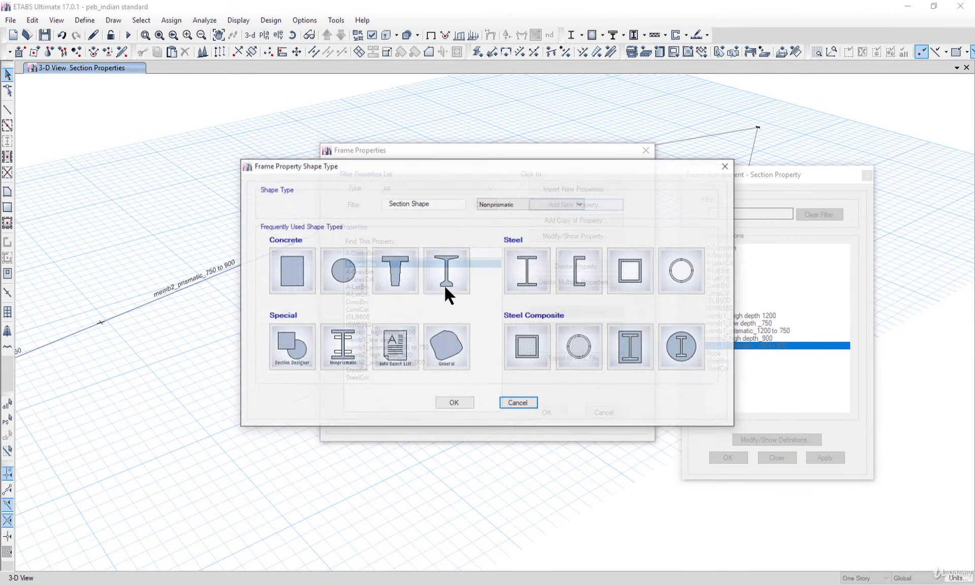
{"action": "left_click", "coordinate": [340, 347]}
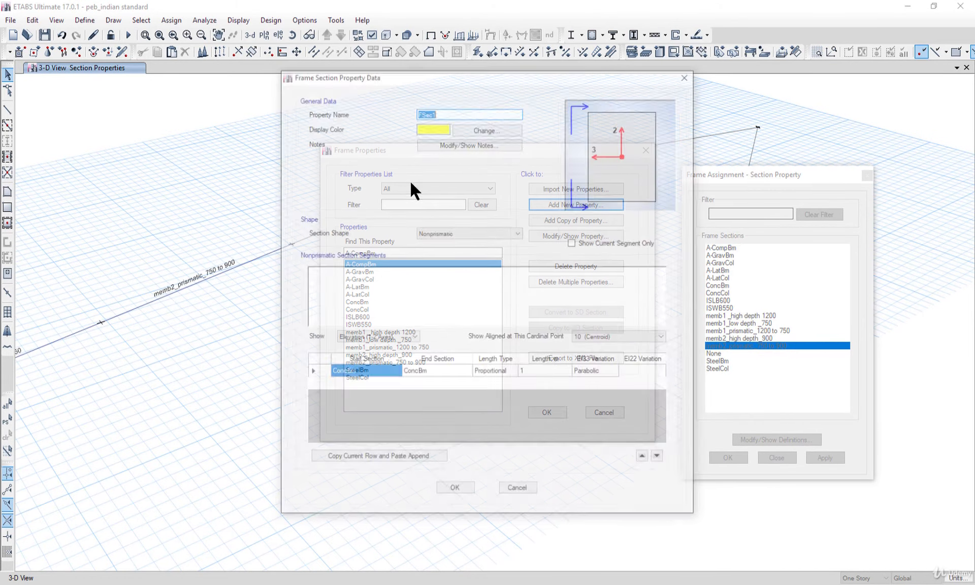
{"action": "type", "text": "m"}
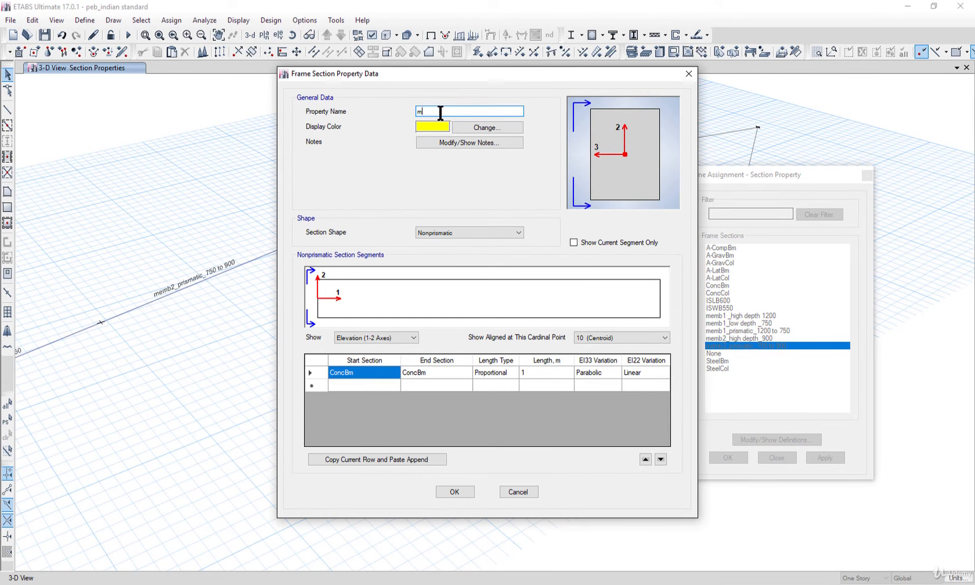
{"action": "type", "text": "emb3_prismatic_900"}
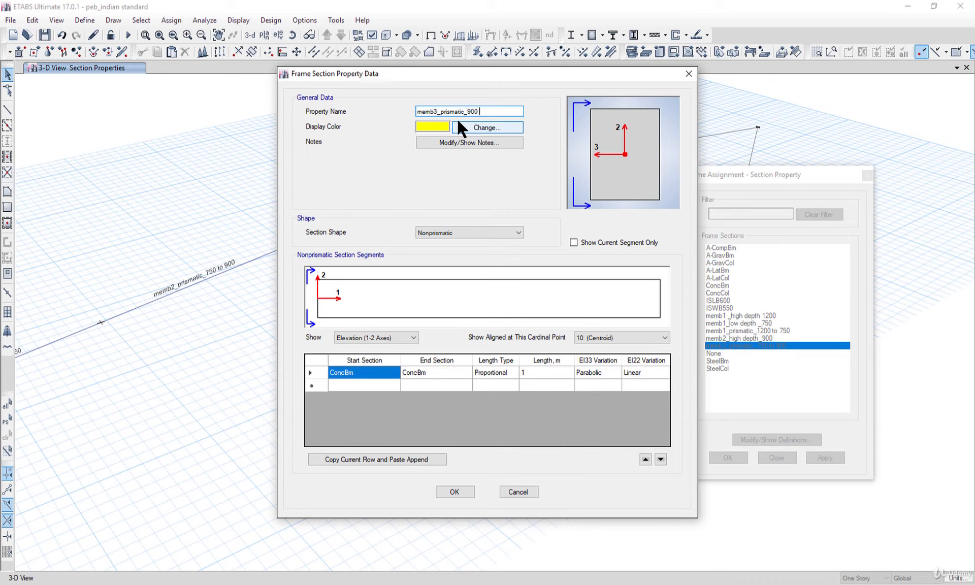
{"action": "type", "text": "750"}
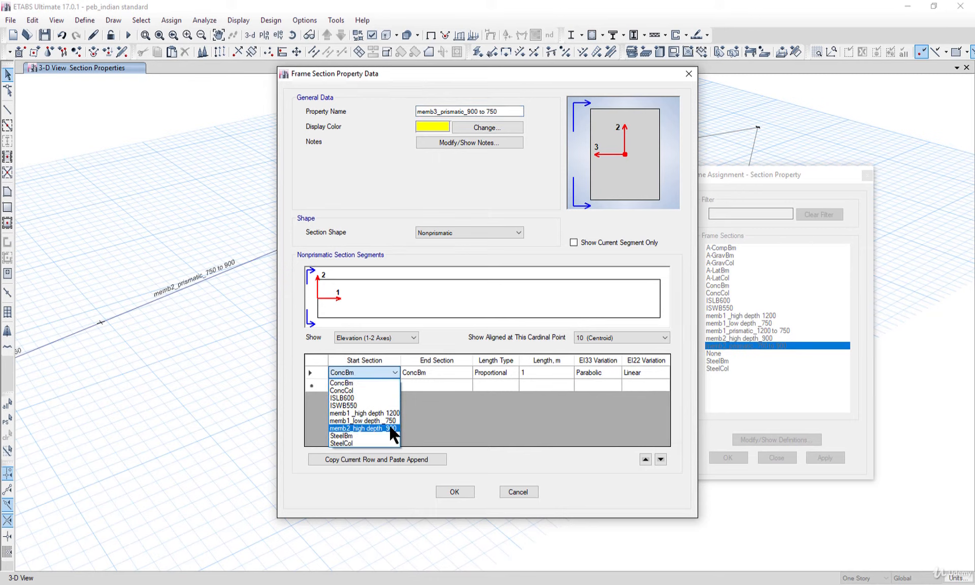
Set the new section's start section to memb2_high depth_900 and its end section to memb1_low depth _750.
{"action": "left_click", "coordinate": [384, 427]}
{"action": "left_click", "coordinate": [430, 375]}
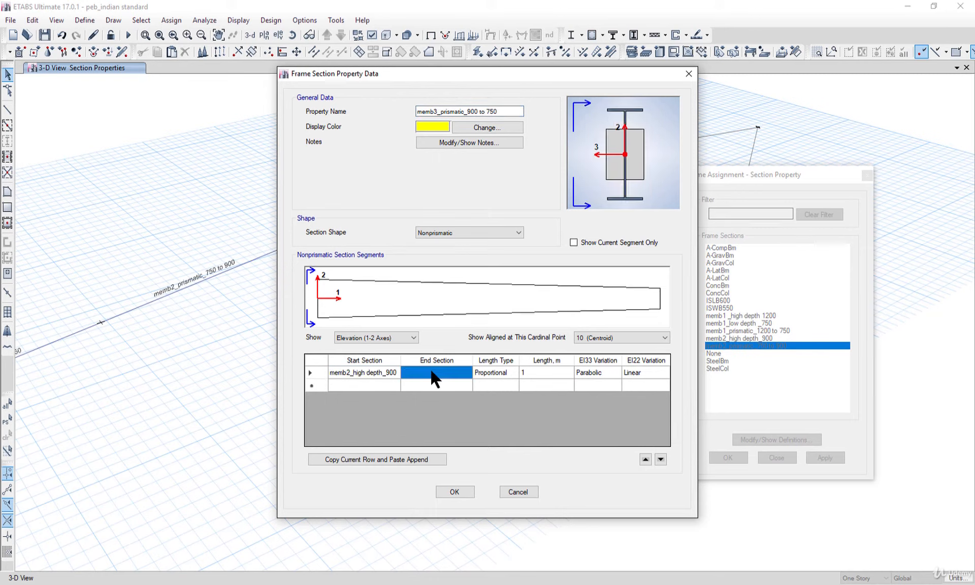
{"action": "left_click", "coordinate": [431, 369]}
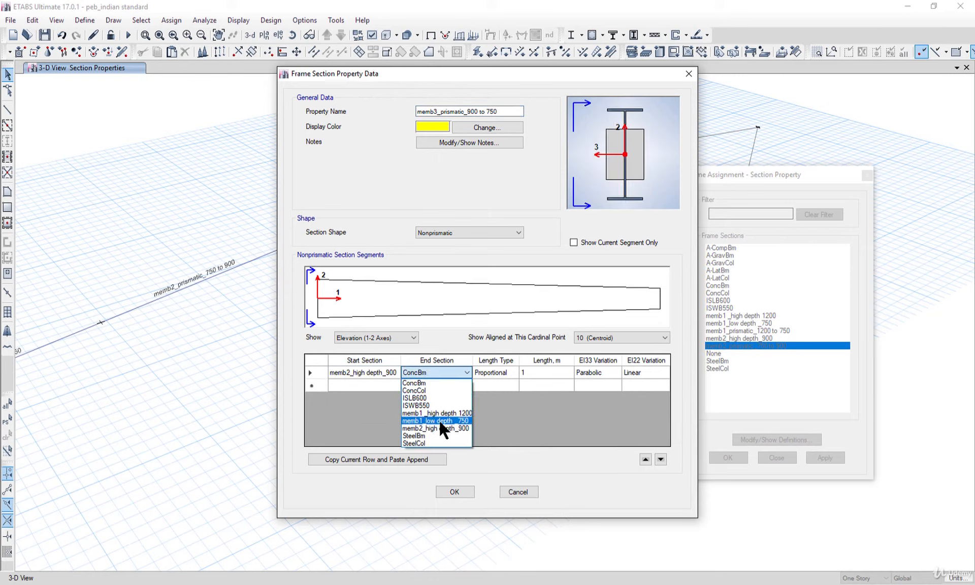
{"action": "left_click", "coordinate": [440, 420]}
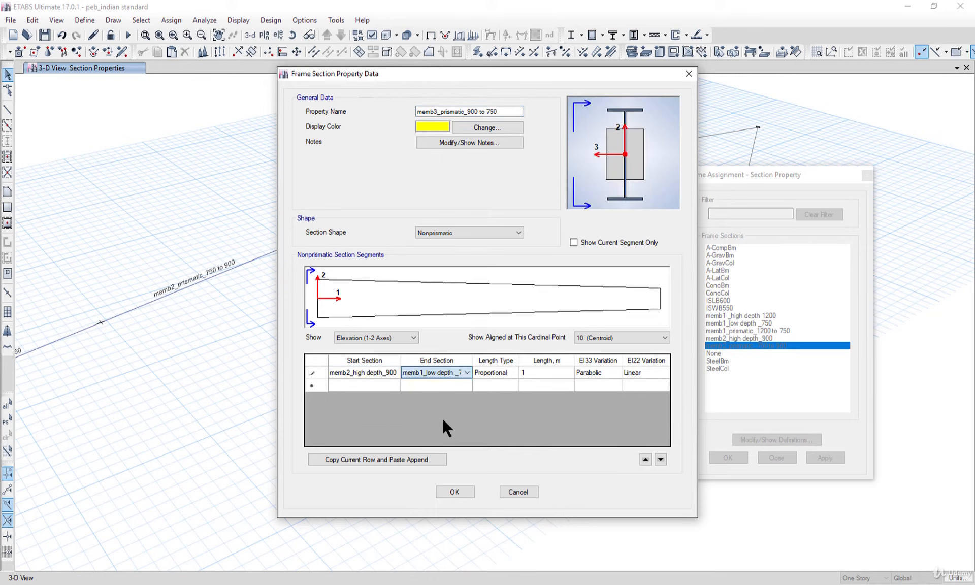
{"action": "left_click", "coordinate": [564, 305]}
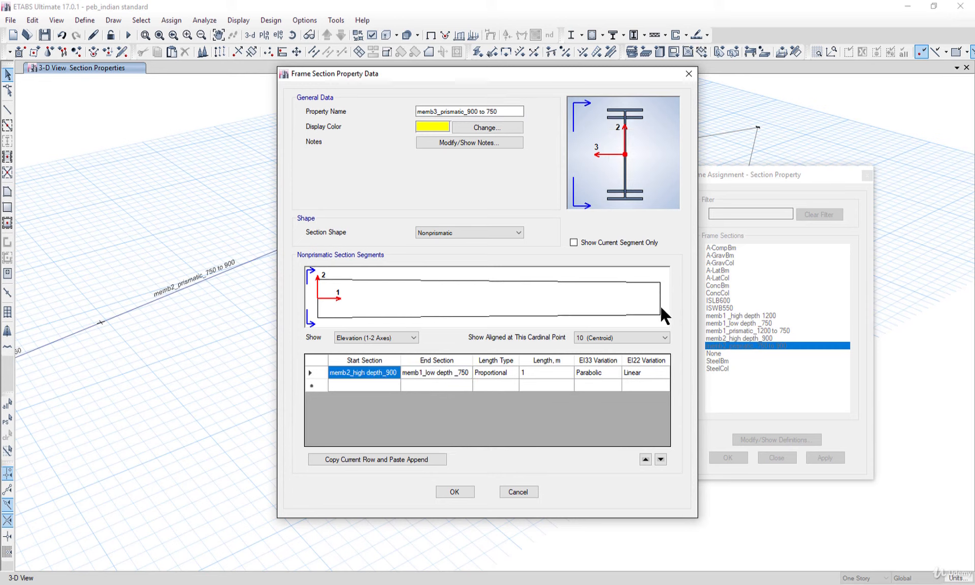
Save the new nonprismatic section and assign memb3_prismatic_900 to 750 to the third rafter segment from the eave.
{"action": "left_click", "coordinate": [459, 490]}
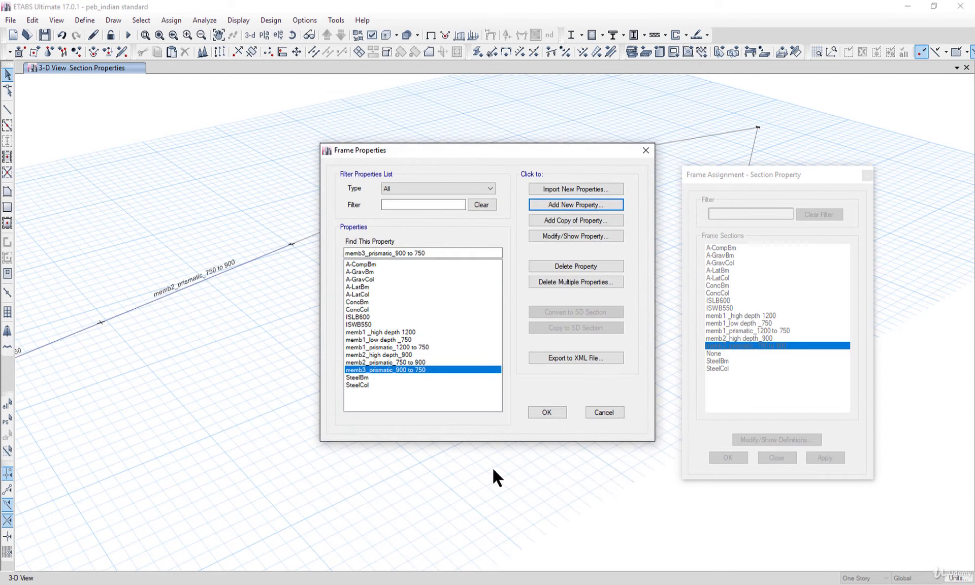
{"action": "left_click", "coordinate": [544, 413]}
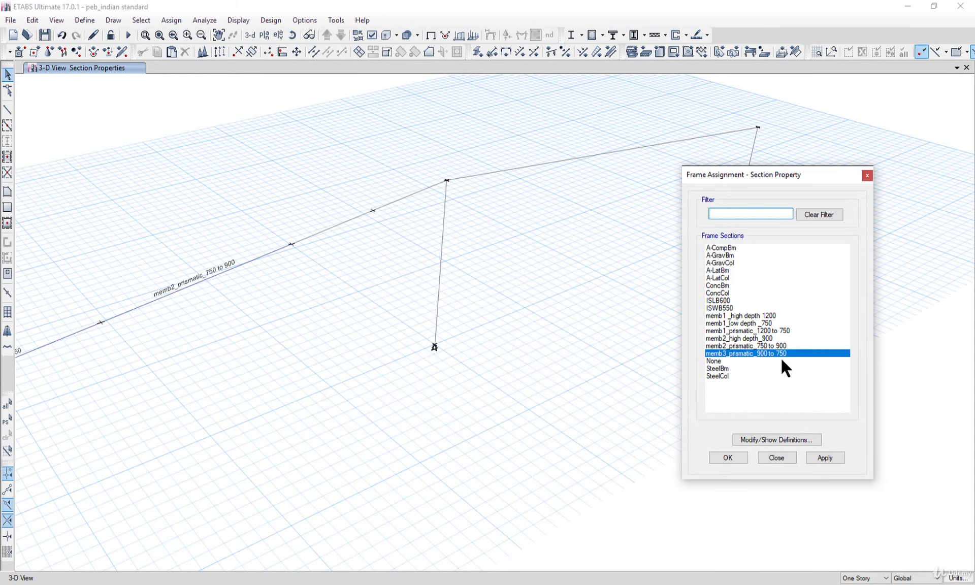
{"action": "left_click_drag", "start_coordinate": [339, 257], "coordinate": [307, 181]}
{"action": "left_click", "coordinate": [820, 457]}
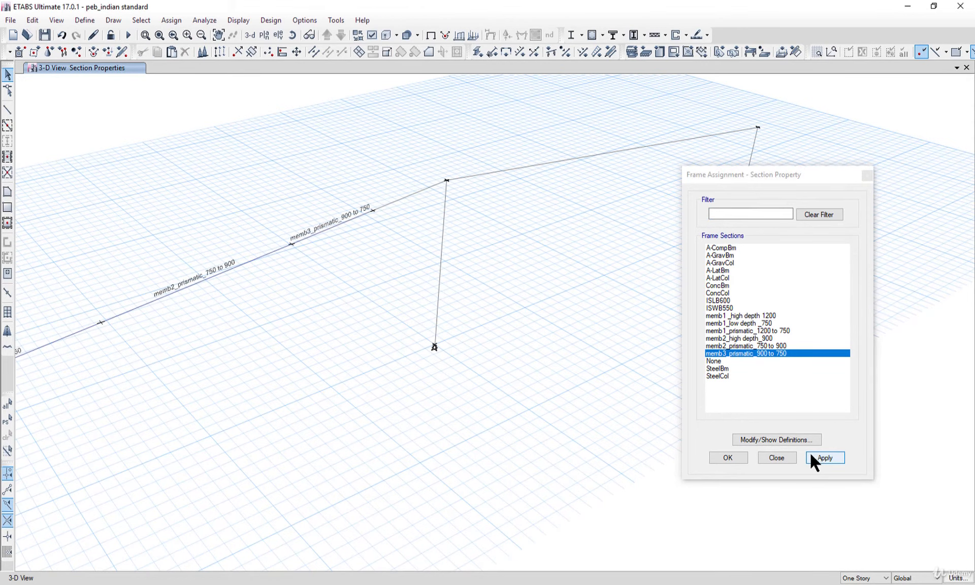
Assign the memb1_low depth _750 section to the last rafter segment, which meets the ridge column.
{"action": "left_click_drag", "start_coordinate": [416, 212], "coordinate": [396, 175]}
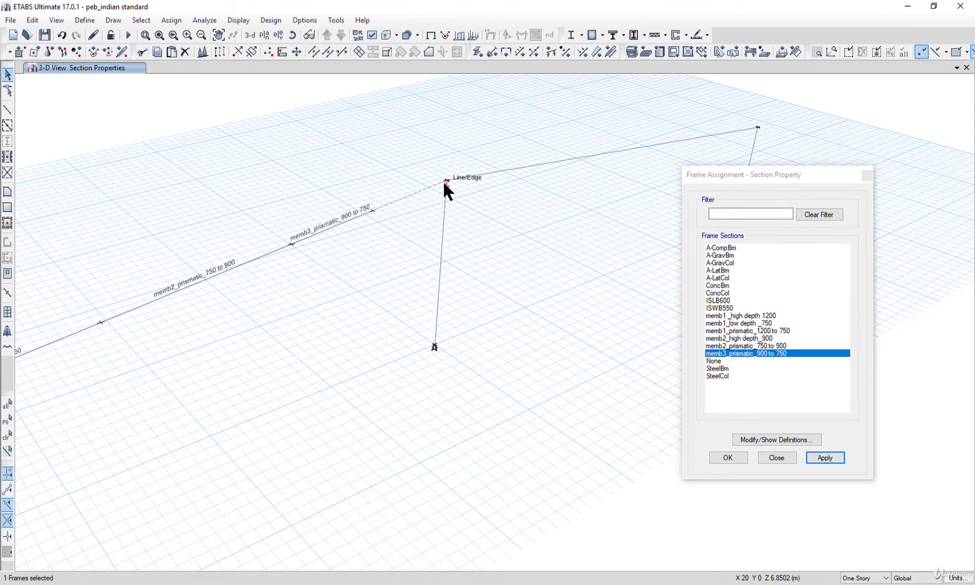
{"action": "left_click", "coordinate": [754, 323]}
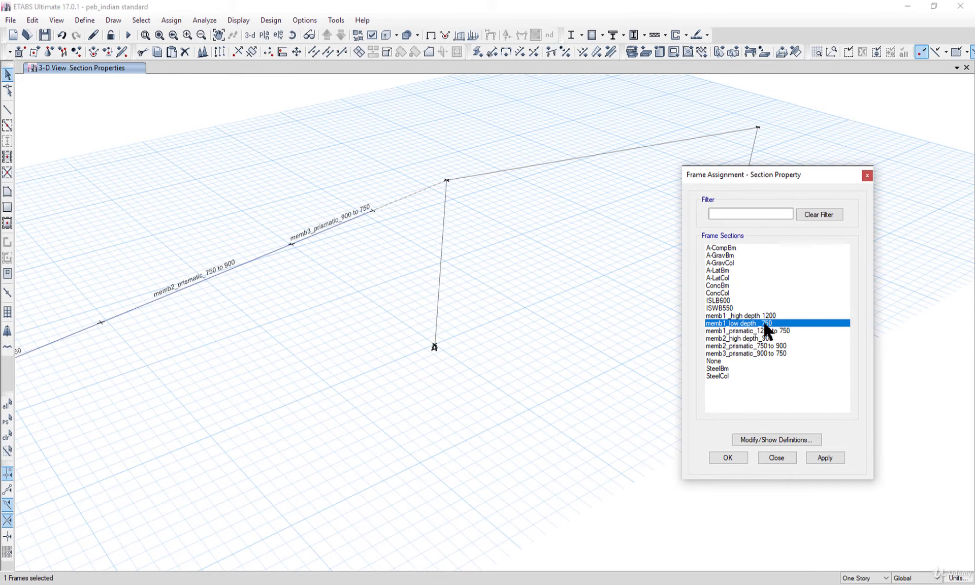
{"action": "left_click", "coordinate": [827, 453]}
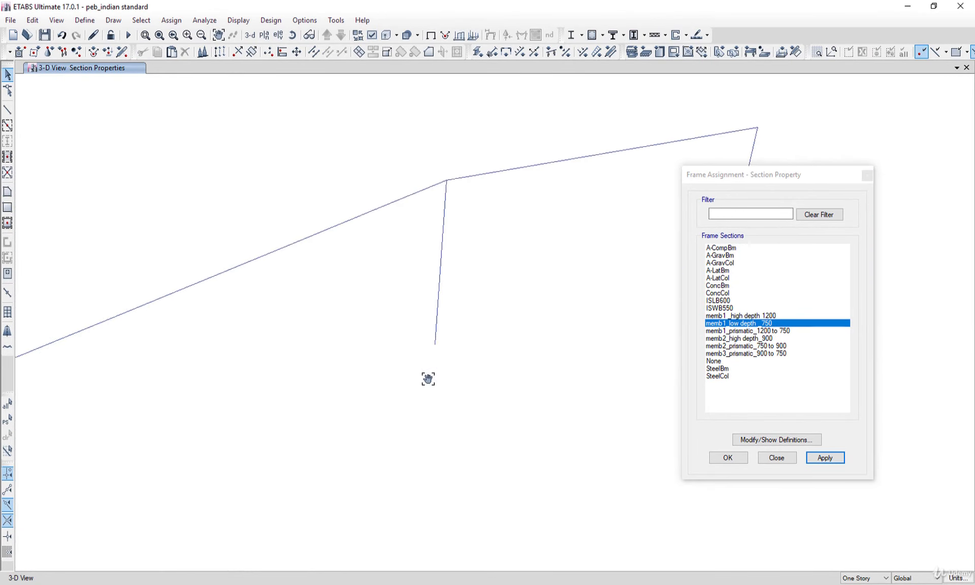
Inspect the tapered half rafter in the 3D rendered view from the side and close that view.
{"action": "scroll", "coordinate": [397, 339], "scroll_direction": "down", "scroll_amount": 3}
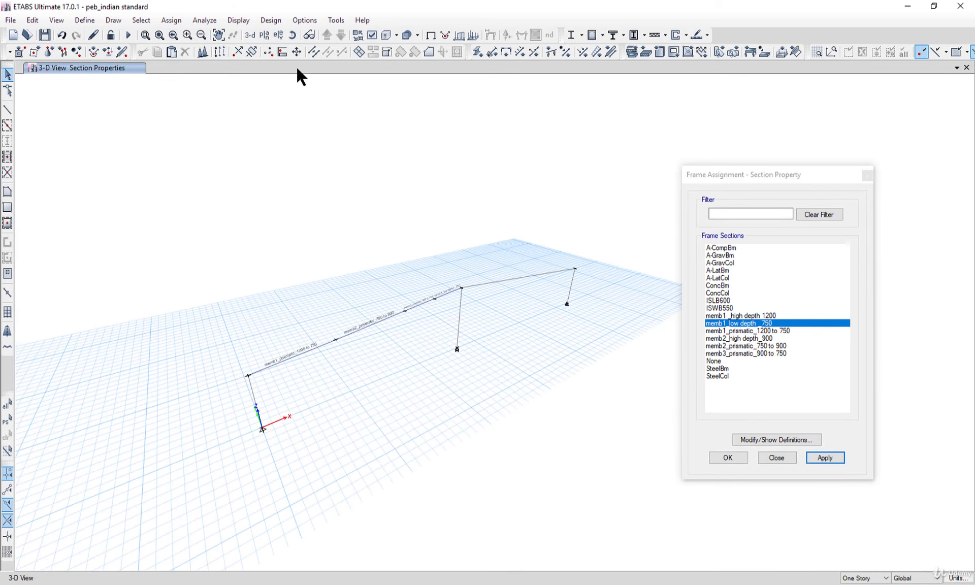
{"action": "left_click", "coordinate": [59, 20]}
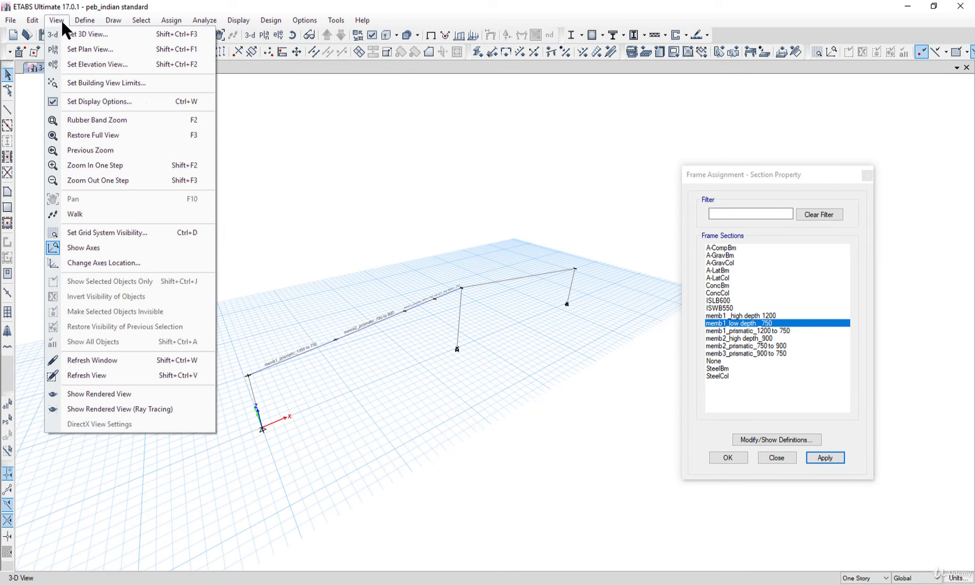
{"action": "left_click", "coordinate": [157, 390]}
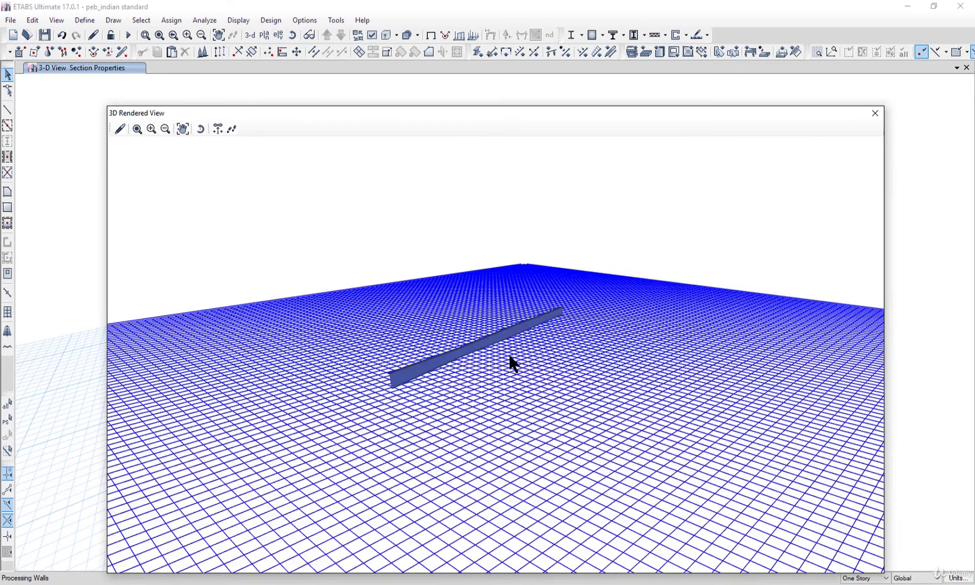
{"action": "left_click_drag", "start_coordinate": [511, 359], "coordinate": [396, 282]}
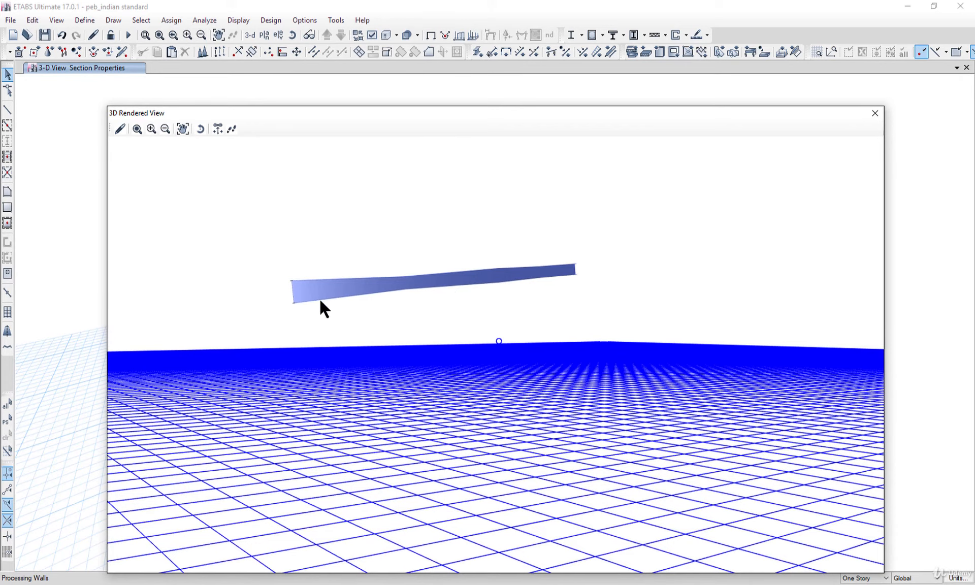
{"action": "left_click", "coordinate": [870, 114]}
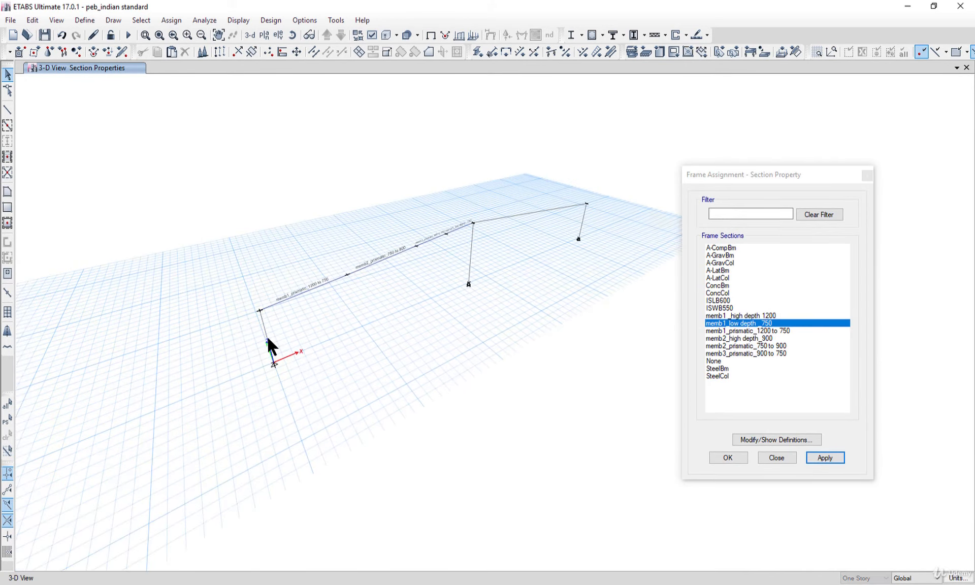
Check the edge column's taper and plate sizes in the PDF shed drawing and return to the ETABS model.
{"action": "scroll", "coordinate": [267, 336], "scroll_direction": "up", "scroll_amount": 3}
{"action": "scroll", "coordinate": [269, 305], "scroll_direction": "down", "scroll_amount": 3}
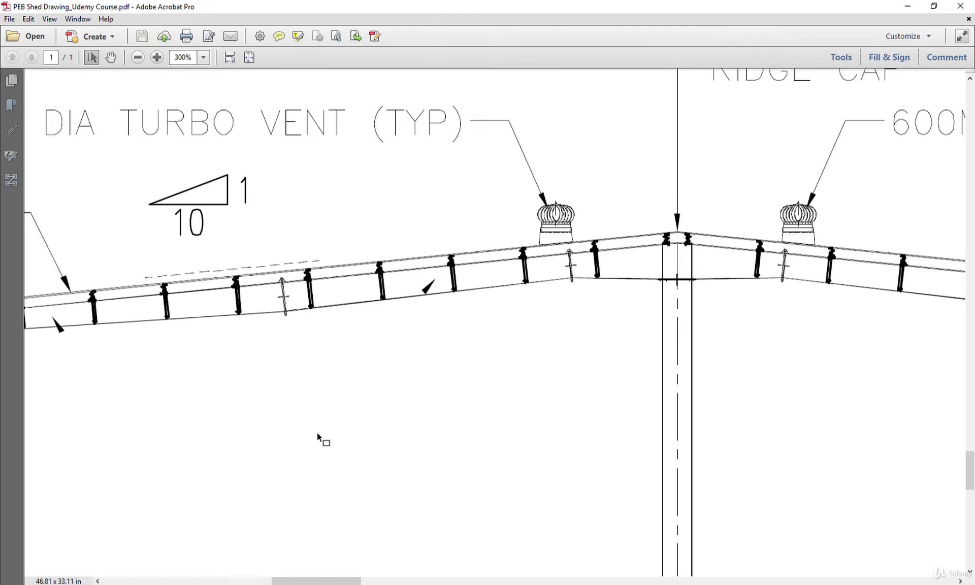
{"action": "mouse_move", "coordinate": [448, 432]}
{"action": "middle_mouse_down"}
{"action": "mouse_move", "coordinate": [418, 448]}
{"action": "mouse_move", "coordinate": [382, 436]}
{"action": "middle_mouse_up"}
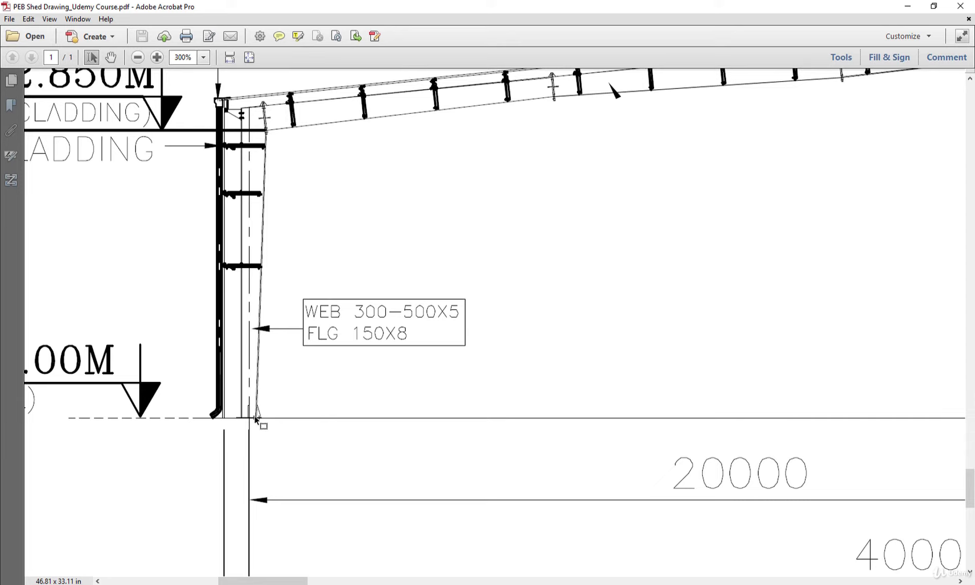
{"action": "left_click", "coordinate": [908, 6]}
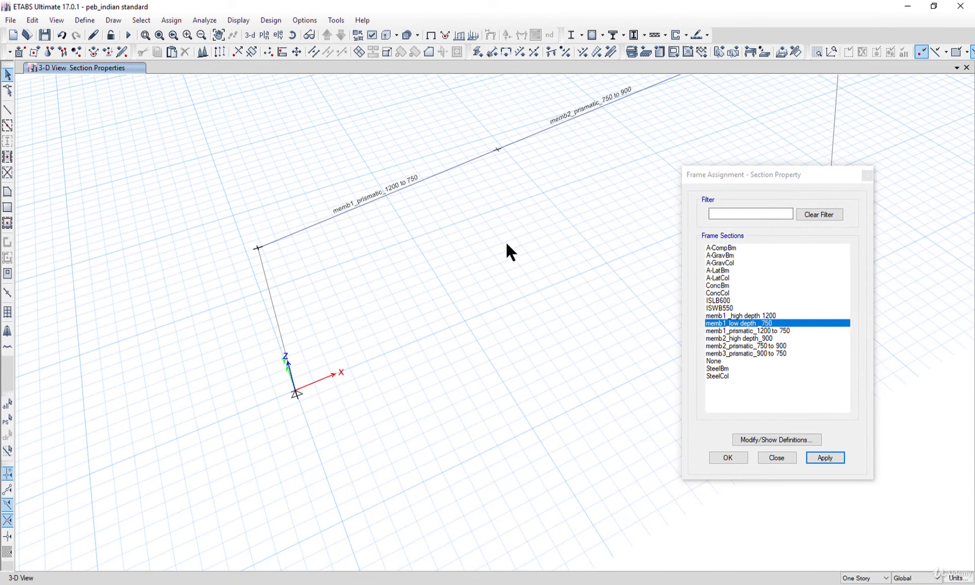
Add a new steel I/wide flange section from the assignment's definitions, name it "col_350depth" and set its material to Fe345.
{"action": "left_click", "coordinate": [787, 439]}
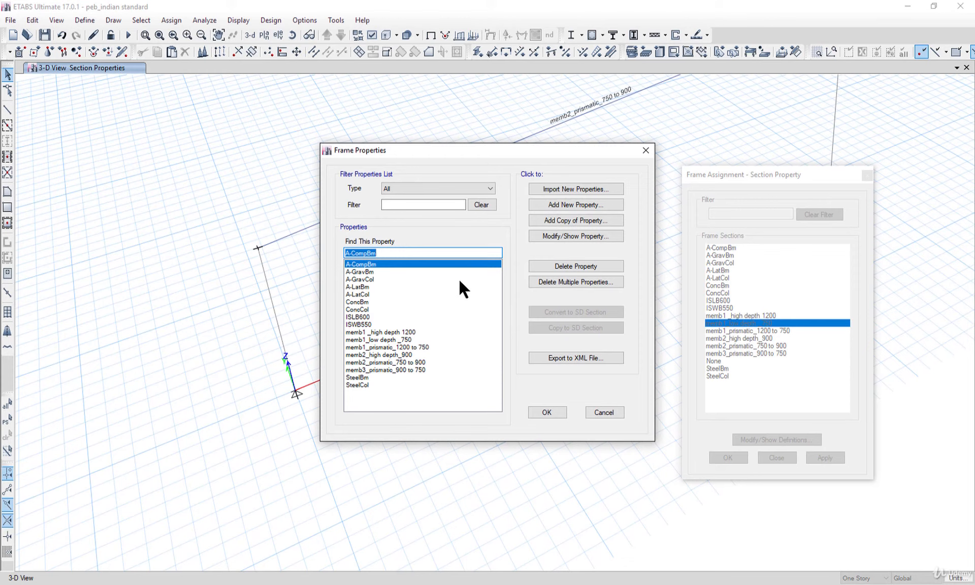
{"action": "left_click", "coordinate": [561, 202]}
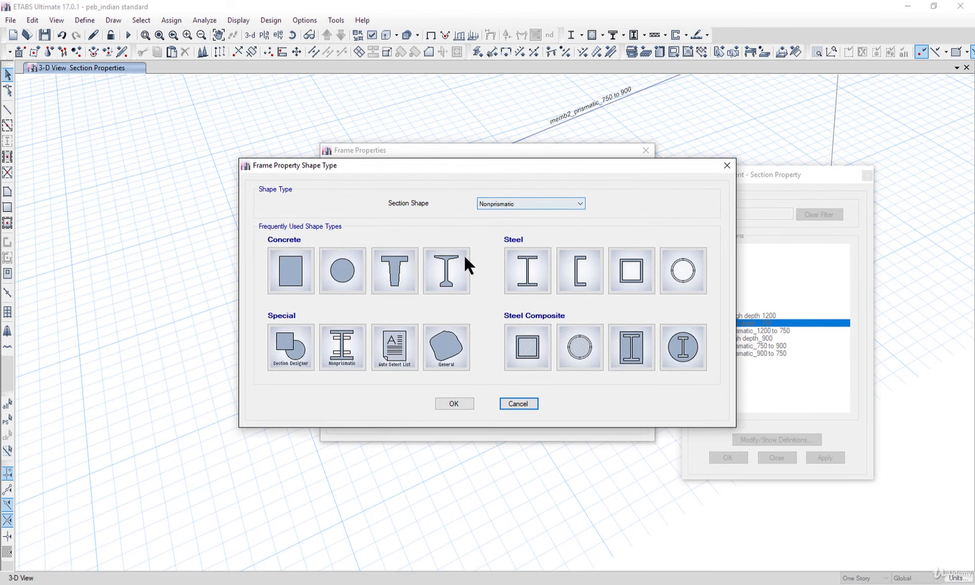
{"action": "key", "text": "Escape"}
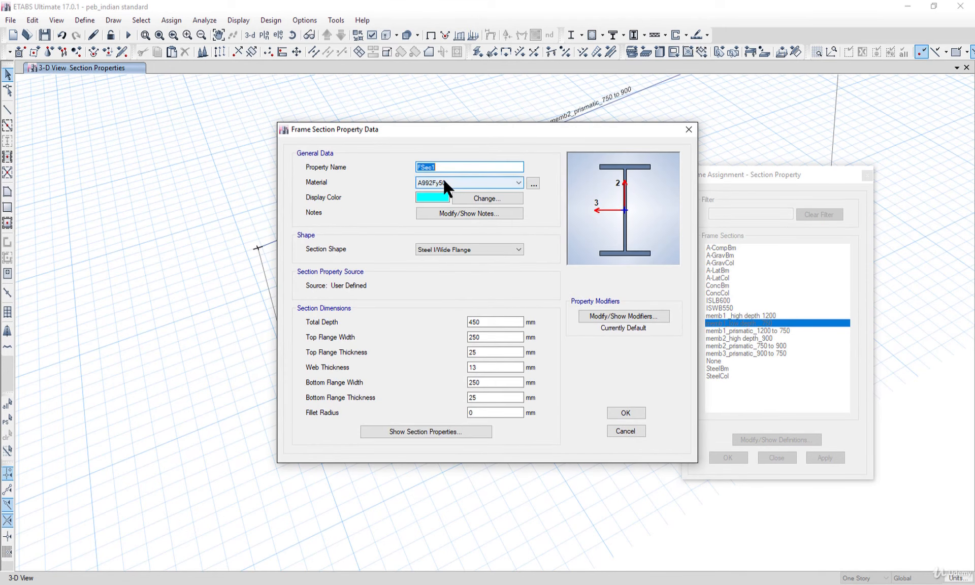
{"action": "type", "text": "col_350depth"}
{"action": "left_click", "coordinate": [452, 183]}
{"action": "left_click", "coordinate": [449, 224]}
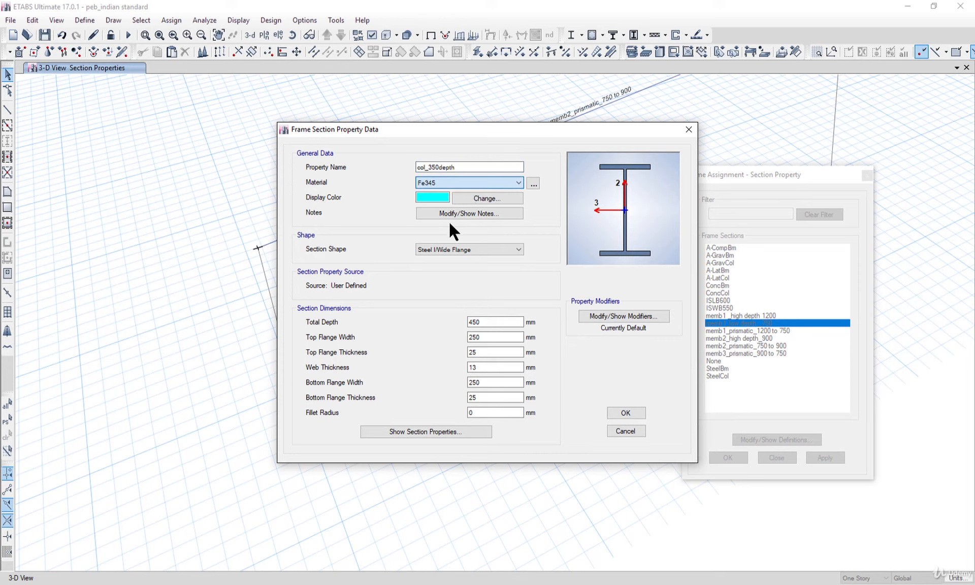
Set the col_350depth section's total depth to 350 mm and its top and bottom flange widths to 200 mm.
{"action": "left_click", "coordinate": [481, 322]}
{"action": "key", "text": "shift+Home"}
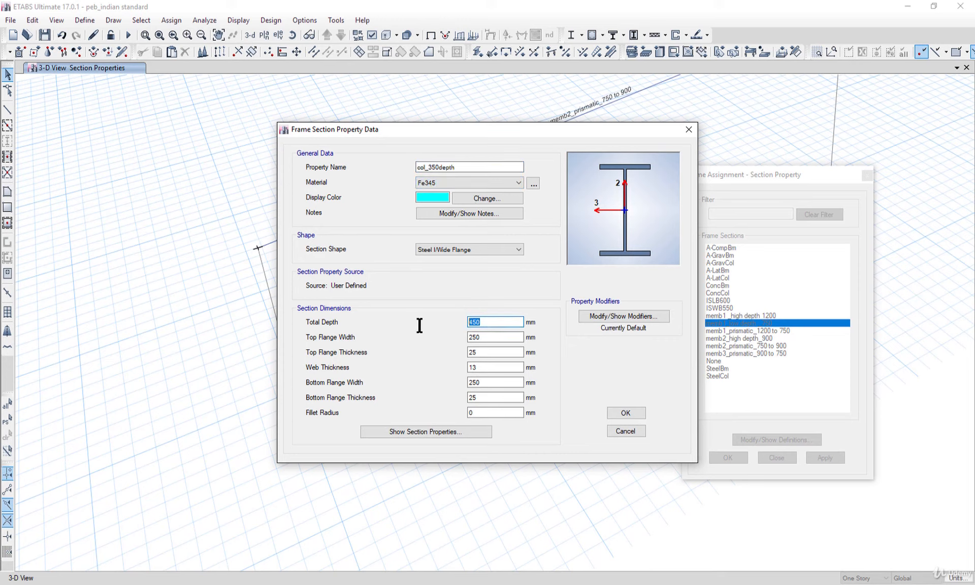
{"action": "type", "text": "350"}
{"action": "key", "text": "Tab"}
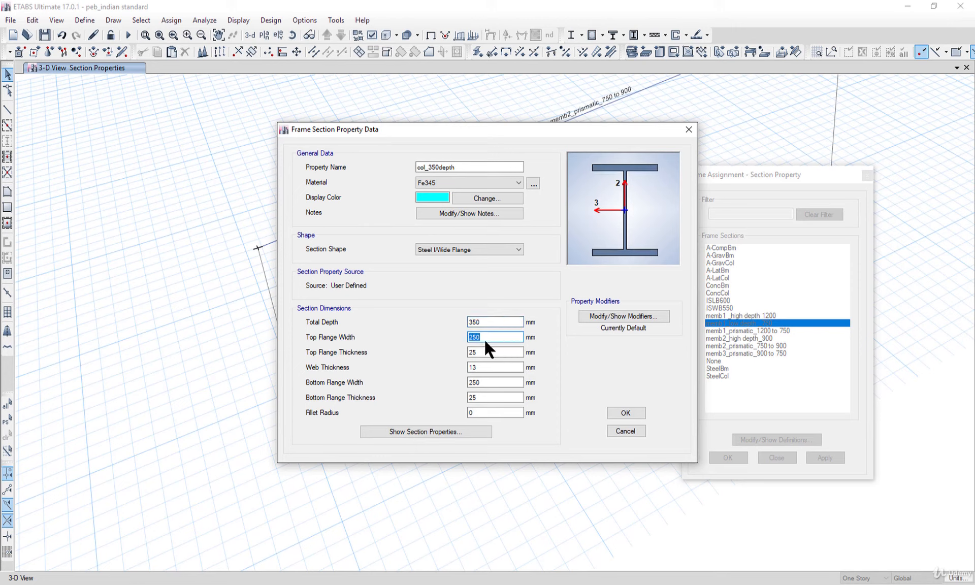
{"action": "type", "text": "200"}
{"action": "left_click", "coordinate": [483, 385]}
{"action": "type", "text": "200"}
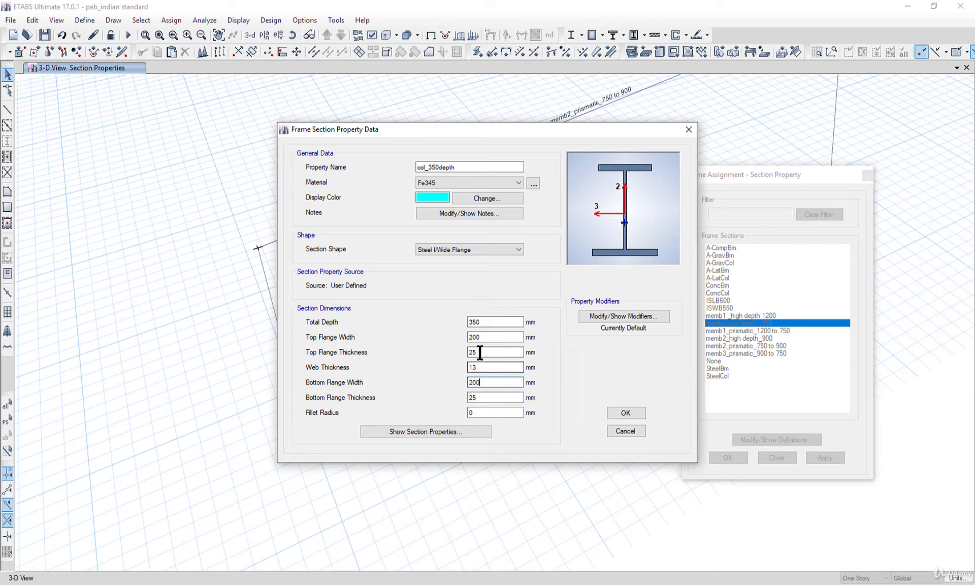
Set both flange thicknesses of col_350depth to 16 mm and its web thickness to 8 mm, and save the section.
{"action": "left_click", "coordinate": [473, 352]}
{"action": "type", "text": "16"}
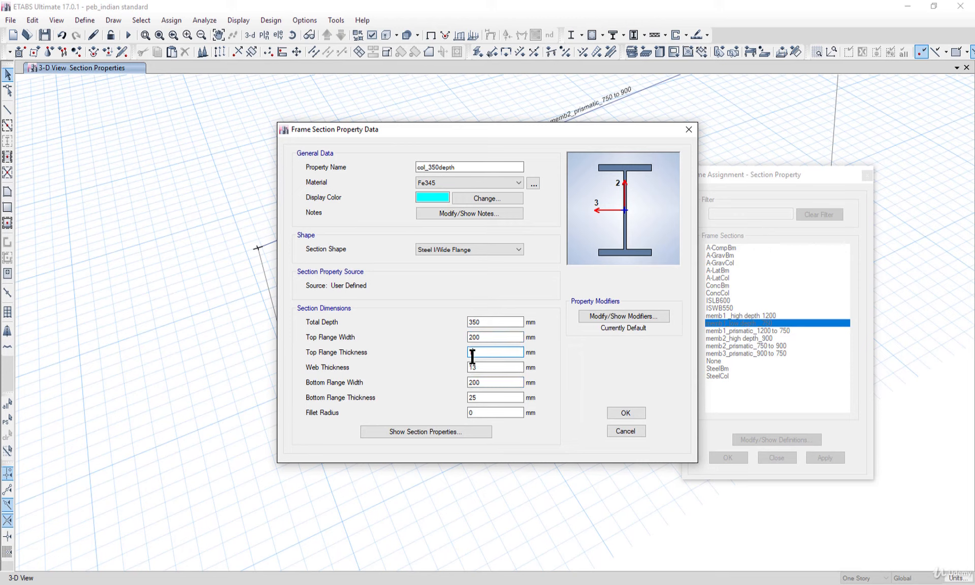
{"action": "left_click", "coordinate": [475, 398]}
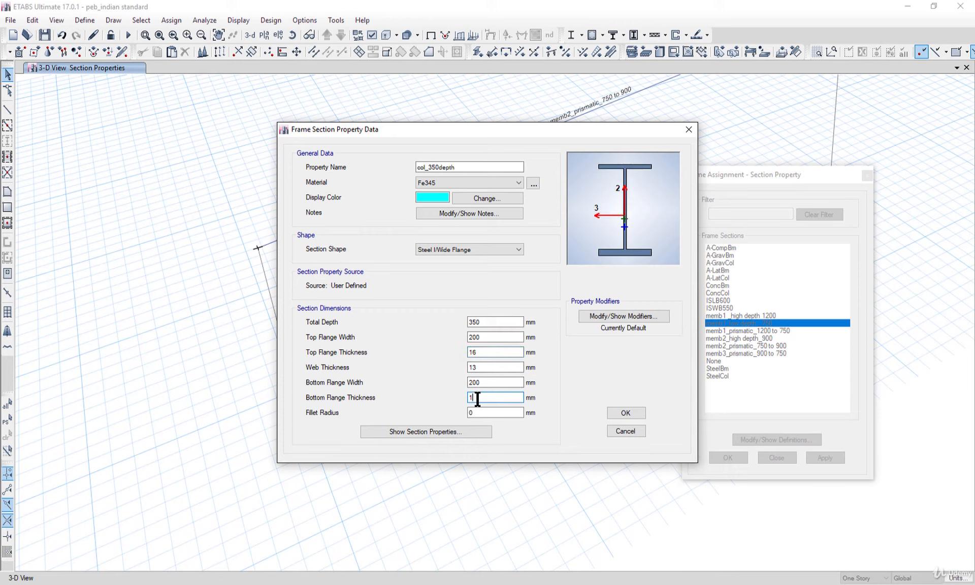
{"action": "type", "text": "16"}
{"action": "left_click_drag", "start_coordinate": [477, 367], "coordinate": [459, 367]}
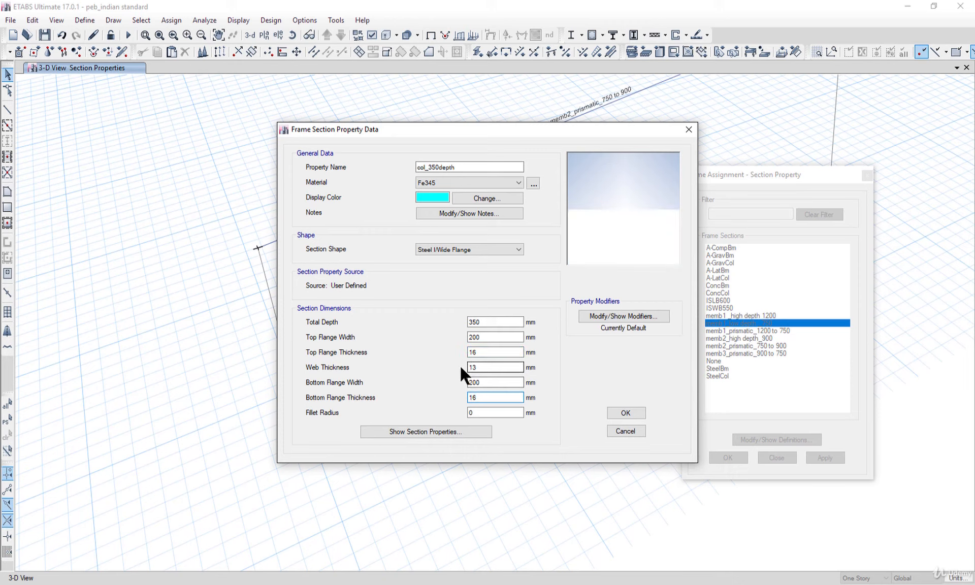
{"action": "type", "text": "8"}
{"action": "left_click", "coordinate": [514, 351]}
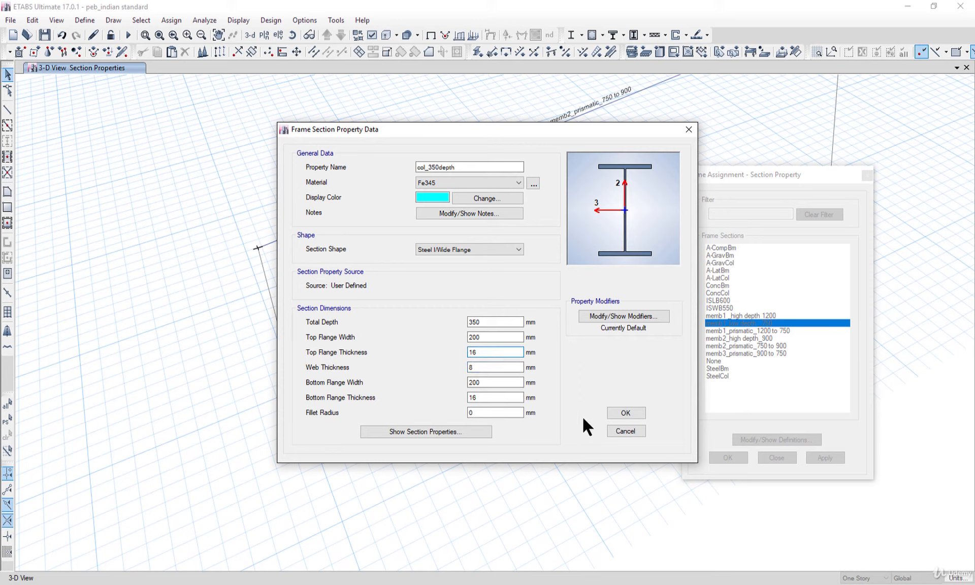
{"action": "left_click", "coordinate": [625, 412]}
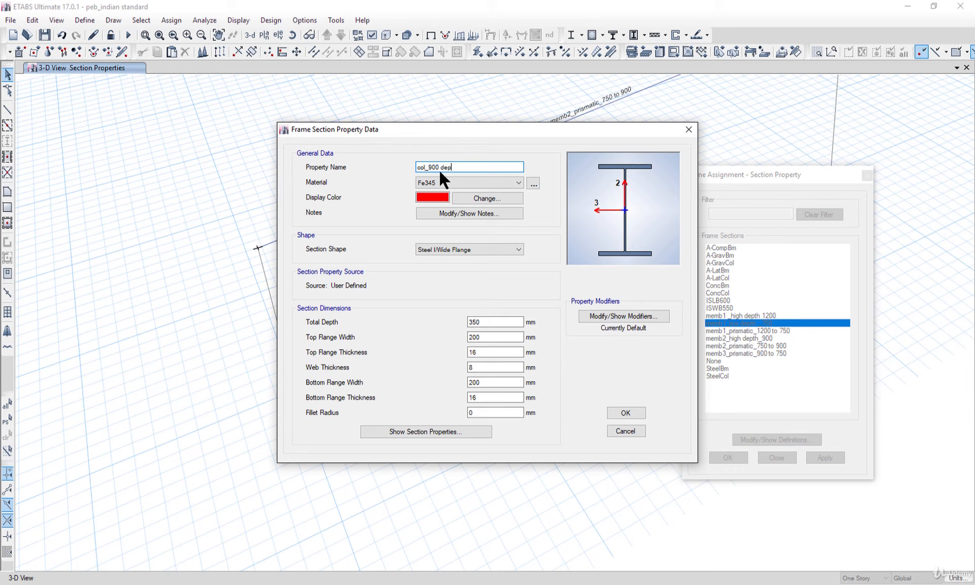
Name the second column section "col_900 depth" and set its total depth to 900 mm.
{"action": "type", "text": "th"}
{"action": "left_click", "coordinate": [476, 181]}
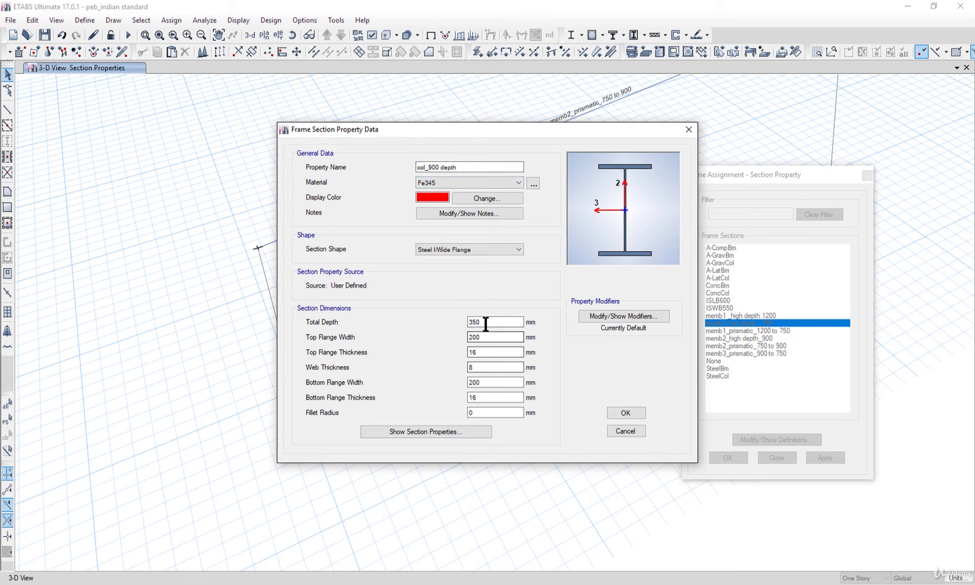
{"action": "left_click_drag", "start_coordinate": [488, 322], "coordinate": [457, 341]}
{"action": "type", "text": "900"}
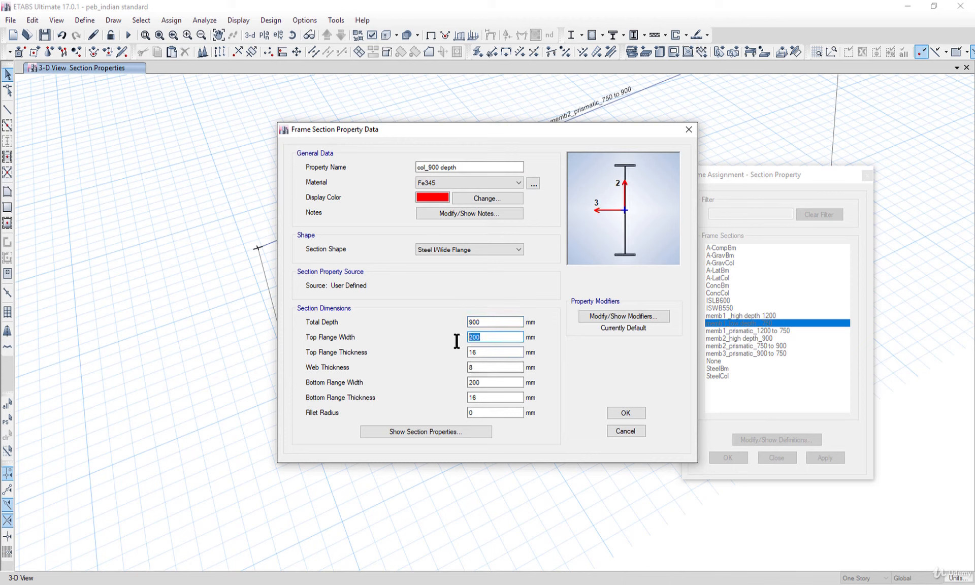
Set the top and bottom flange widths of the col_900 depth section to 450 mm.
{"action": "type", "text": "450"}
{"action": "double_click", "coordinate": [482, 383]}
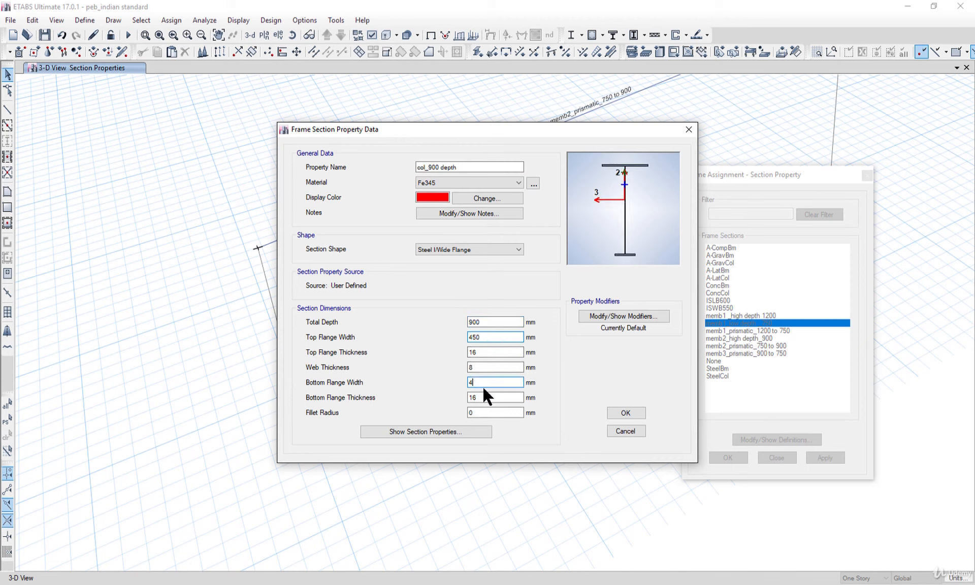
{"action": "type", "text": "450"}
Change the top and bottom flange widths of the col_900 depth section to 300 mm.
{"action": "left_click_drag", "start_coordinate": [483, 352], "coordinate": [440, 334]}
{"action": "type", "text": "300"}
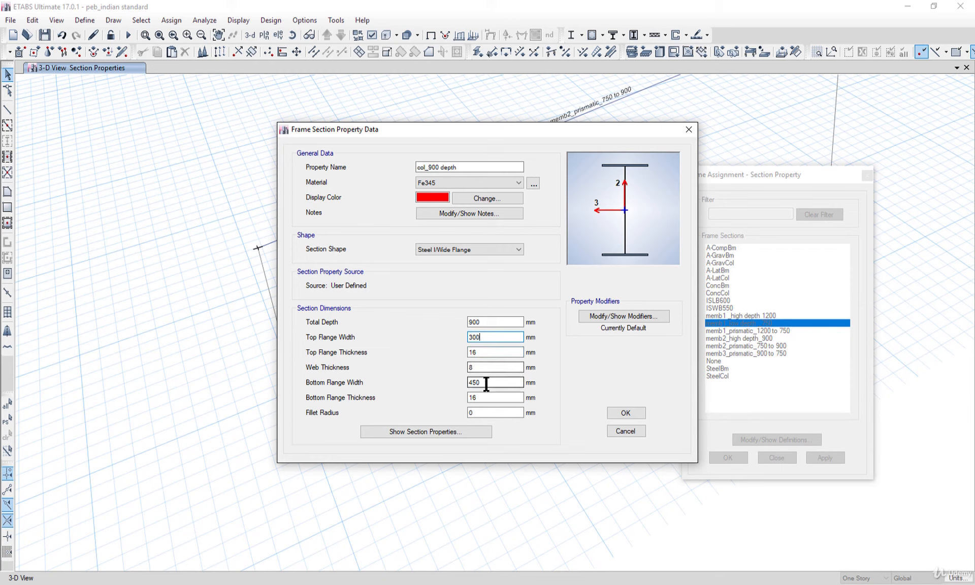
{"action": "left_click_drag", "start_coordinate": [485, 383], "coordinate": [460, 383]}
{"action": "type", "text": "300"}
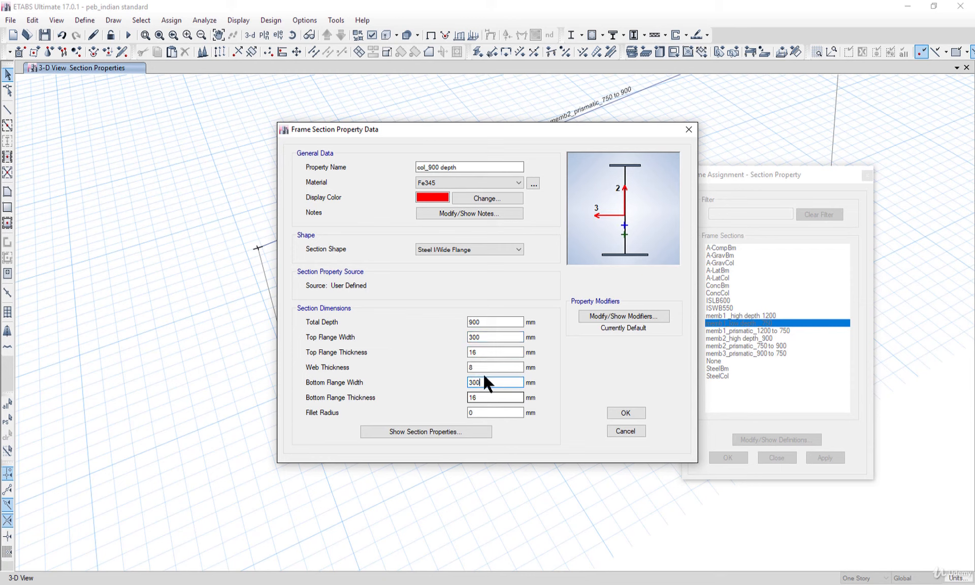
Set the top and bottom flange thicknesses of col_900 depth to 20 mm and save the section.
{"action": "left_click_drag", "start_coordinate": [482, 352], "coordinate": [460, 354]}
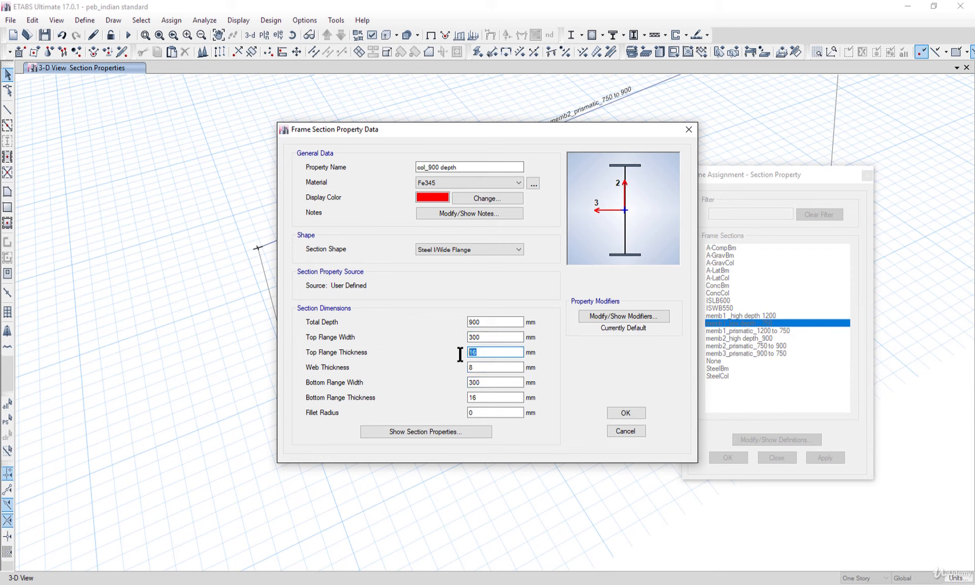
{"action": "type", "text": "20"}
{"action": "double_click", "coordinate": [500, 403]}
{"action": "type", "text": "20"}
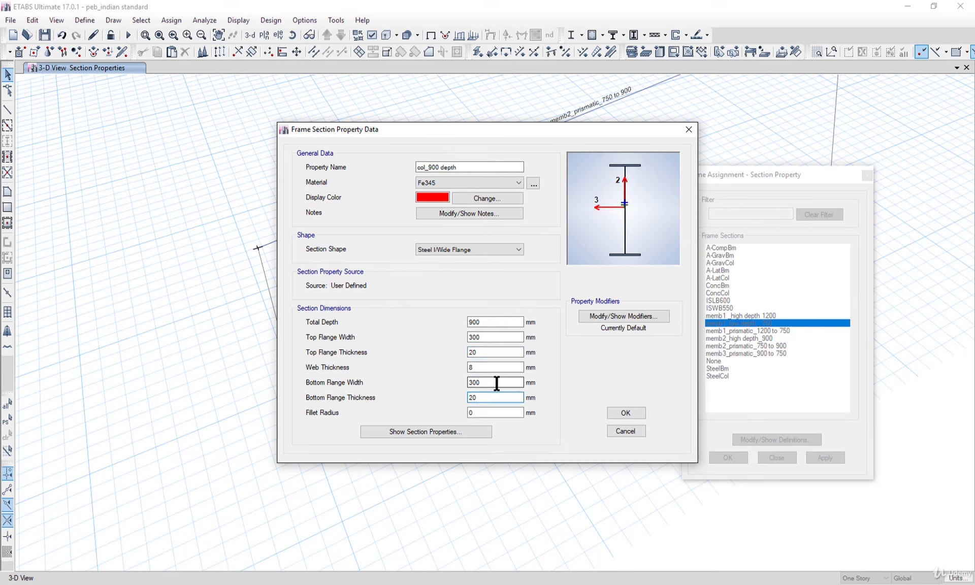
{"action": "left_click", "coordinate": [498, 382]}
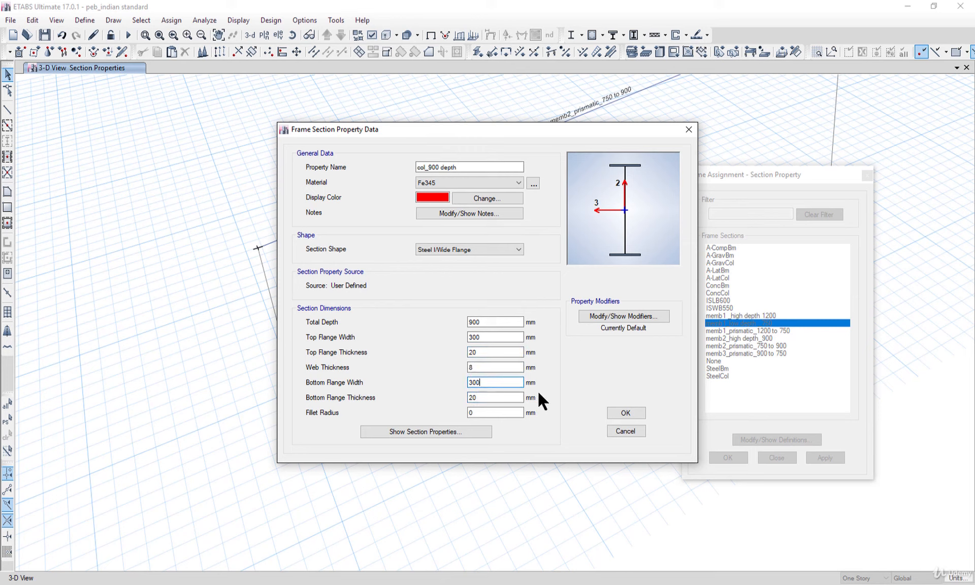
{"action": "left_click", "coordinate": [617, 411]}
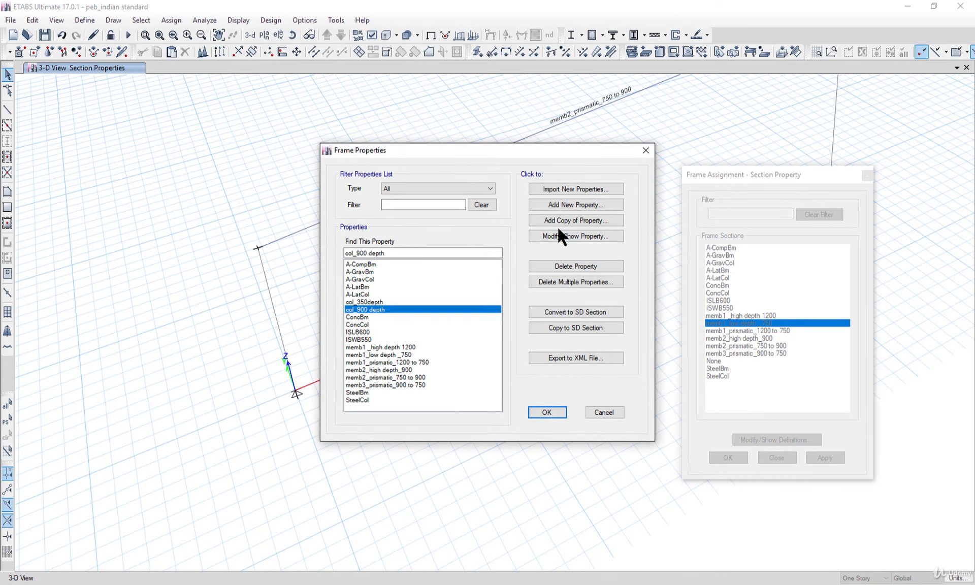
Create a nonprismatic frame section named "col _middle" tapering from col_350depth at the start to col_900 depth at the end.
{"action": "left_click", "coordinate": [566, 203]}
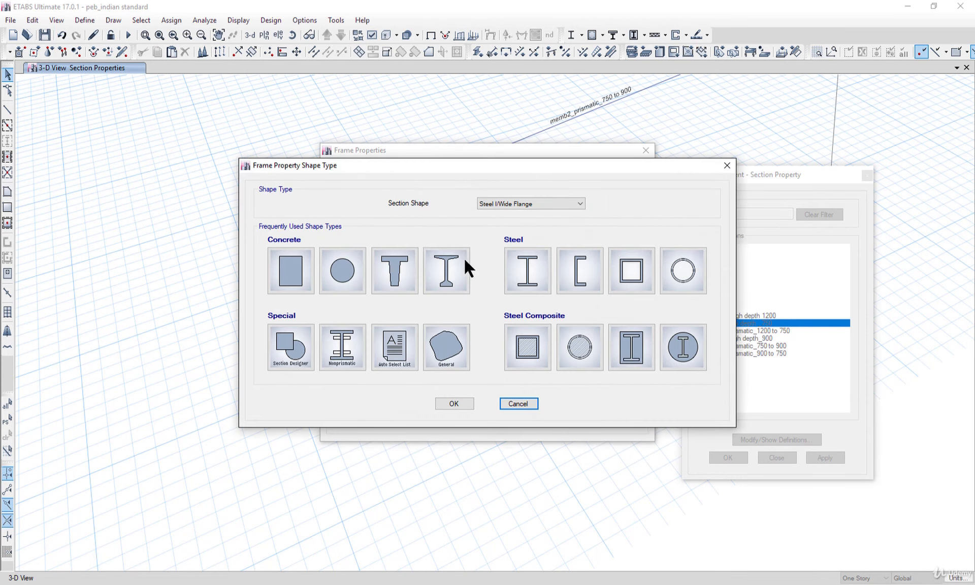
{"action": "left_click", "coordinate": [351, 339]}
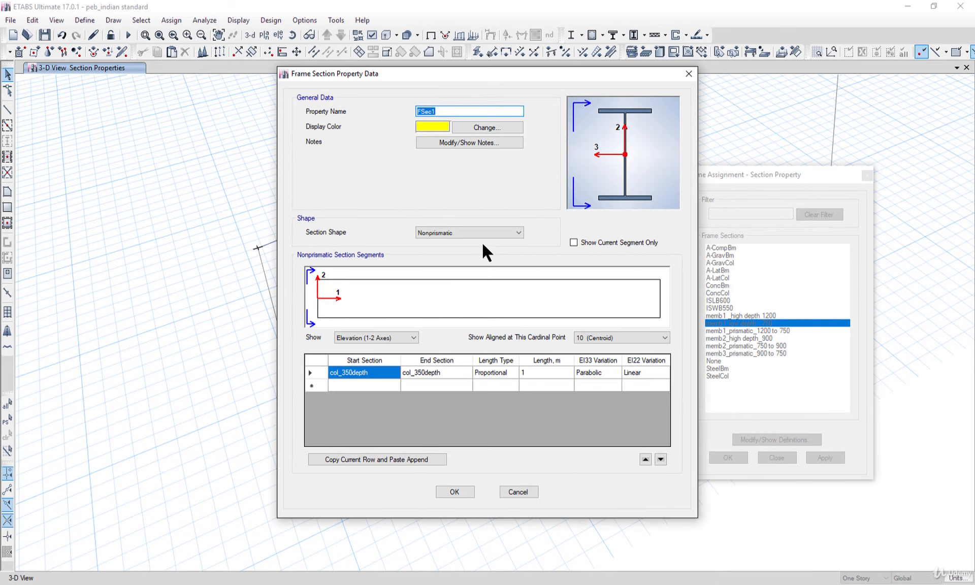
{"action": "type", "text": "col _middle"}
{"action": "left_click", "coordinate": [382, 374]}
{"action": "left_click", "coordinate": [444, 374]}
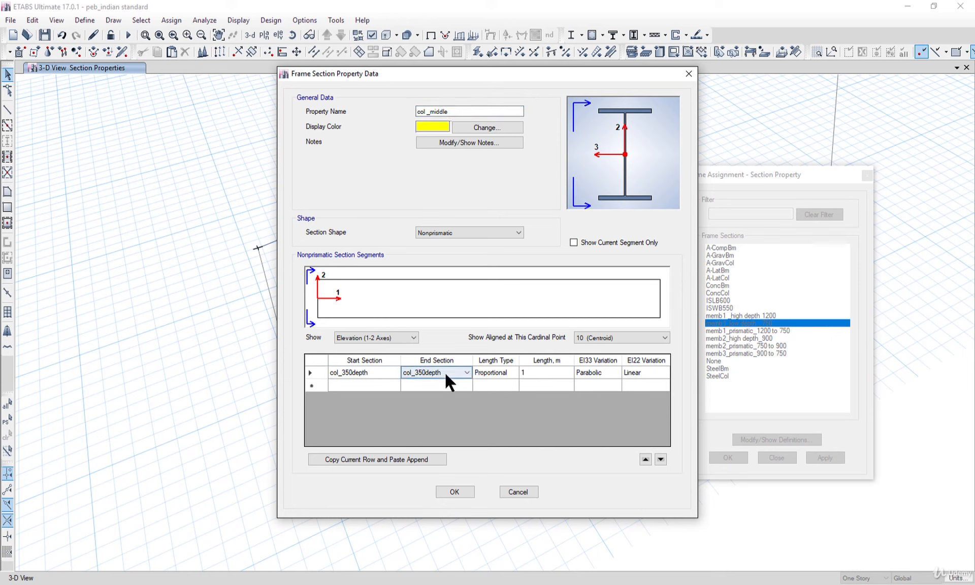
{"action": "left_click", "coordinate": [446, 375]}
{"action": "left_click", "coordinate": [442, 390]}
{"action": "left_click", "coordinate": [512, 373]}
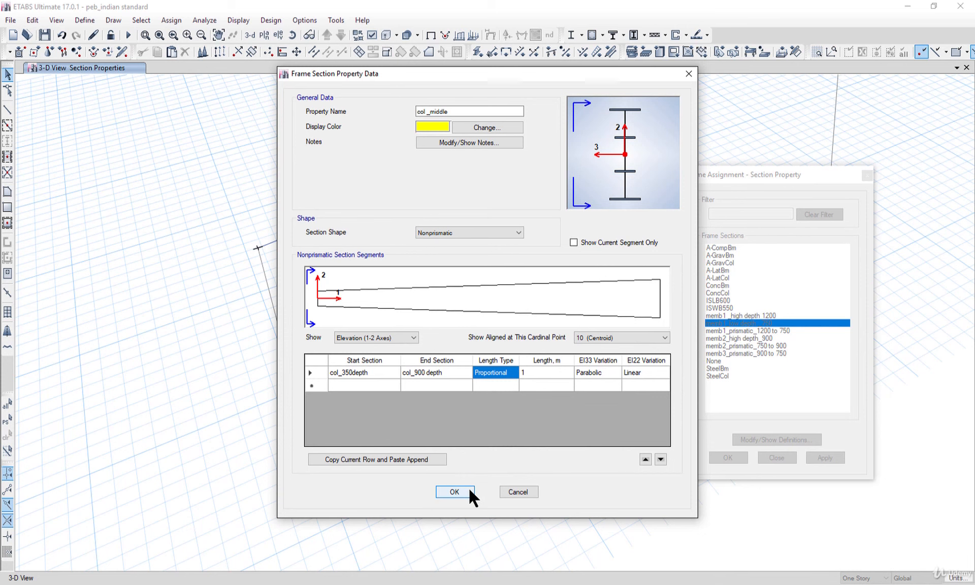
{"action": "left_click", "coordinate": [455, 491]}
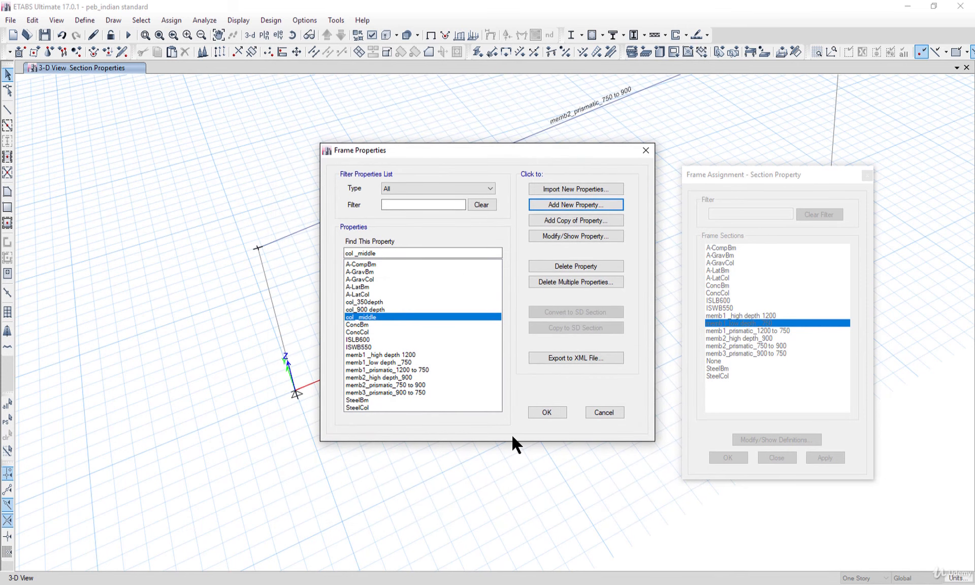
Assign the col _middle section to the edge column at the origin.
{"action": "left_click", "coordinate": [546, 412]}
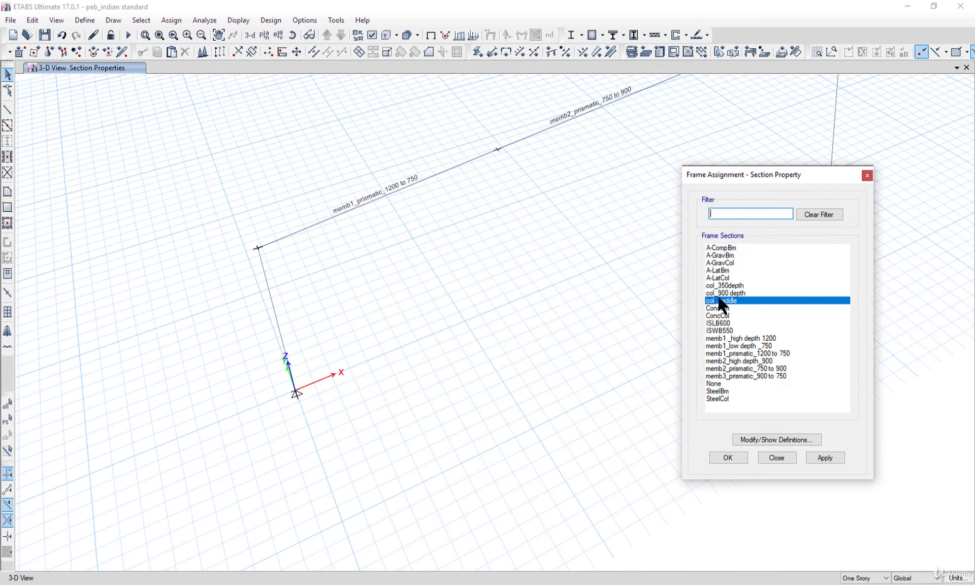
{"action": "left_click_drag", "start_coordinate": [355, 353], "coordinate": [200, 300]}
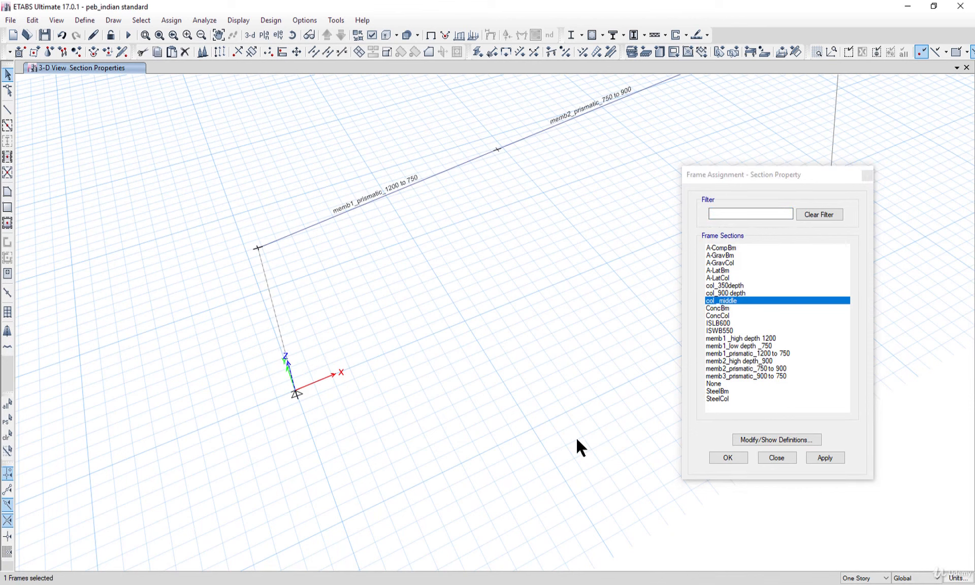
{"action": "left_click", "coordinate": [825, 457]}
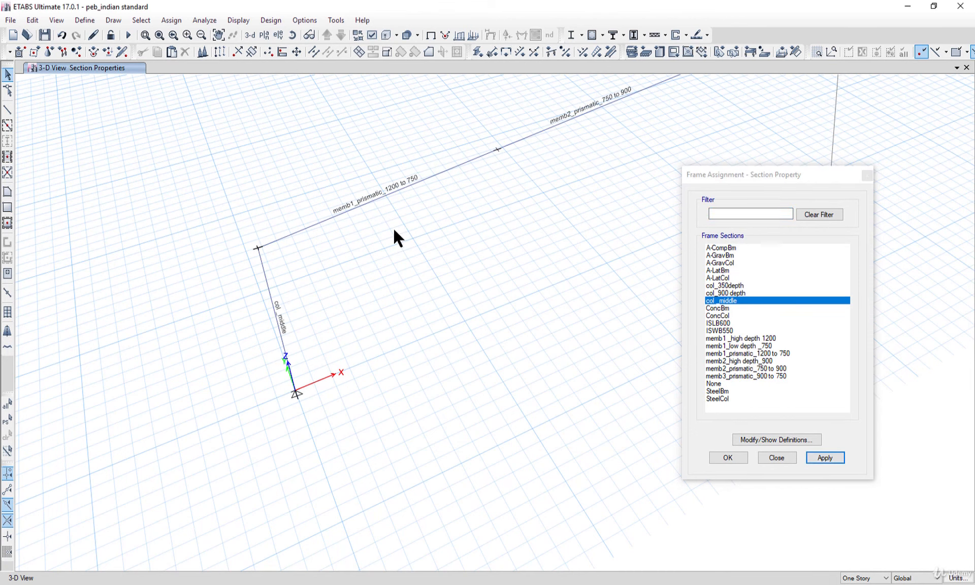
Examine the tapered edge column and its joint with the rafter in the 3D rendered view.
{"action": "left_click", "coordinate": [59, 20]}
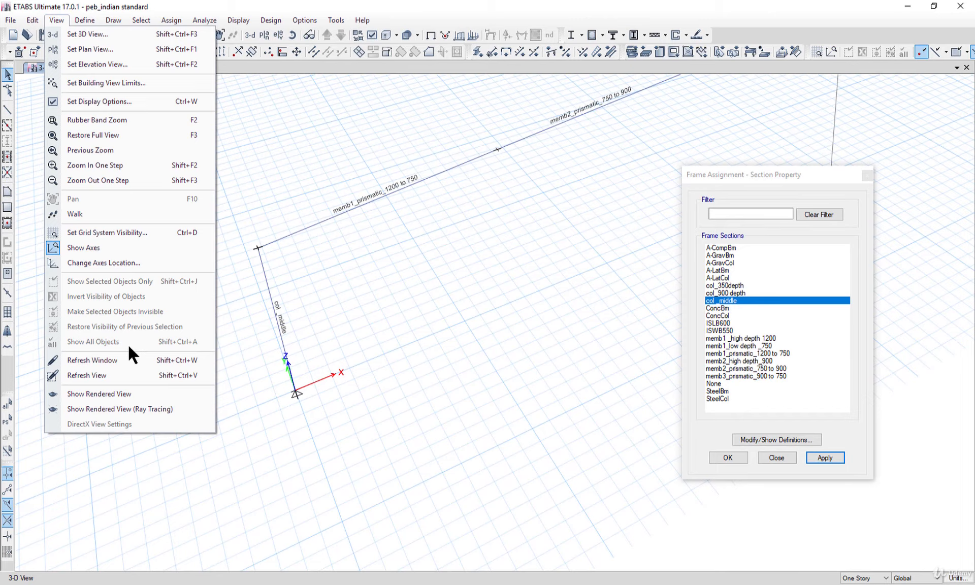
{"action": "left_click", "coordinate": [142, 391]}
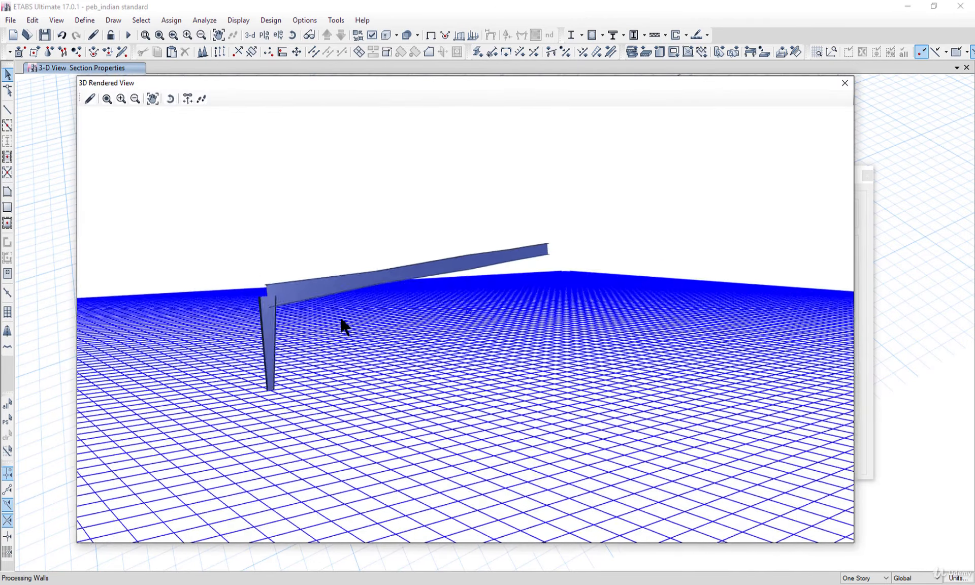
{"action": "left_click_drag", "start_coordinate": [341, 319], "coordinate": [313, 293]}
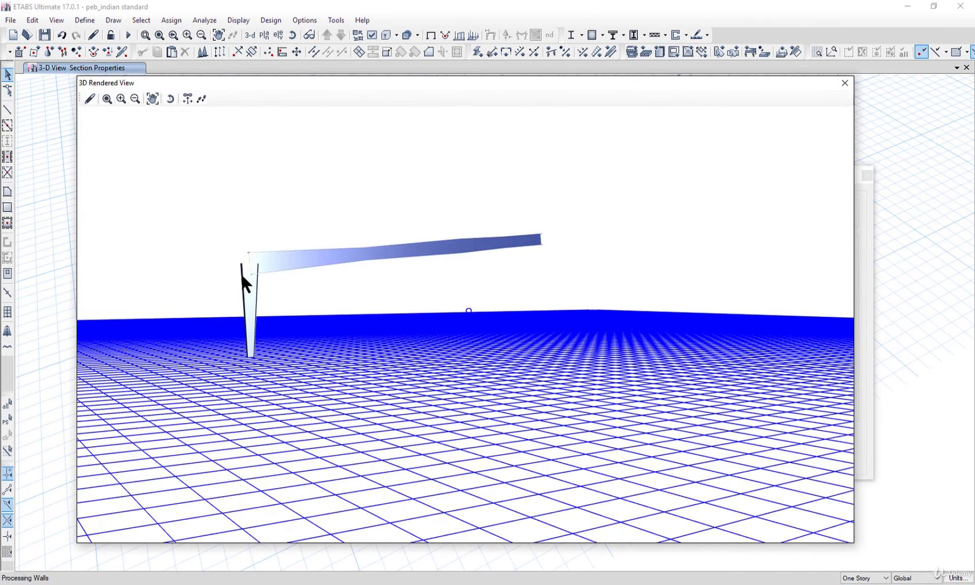
{"action": "scroll", "coordinate": [241, 273], "scroll_direction": "up", "scroll_amount": 4}
{"action": "left_click_drag", "start_coordinate": [323, 335], "coordinate": [276, 310]}
{"action": "scroll", "coordinate": [259, 294], "scroll_direction": "down", "scroll_amount": 1}
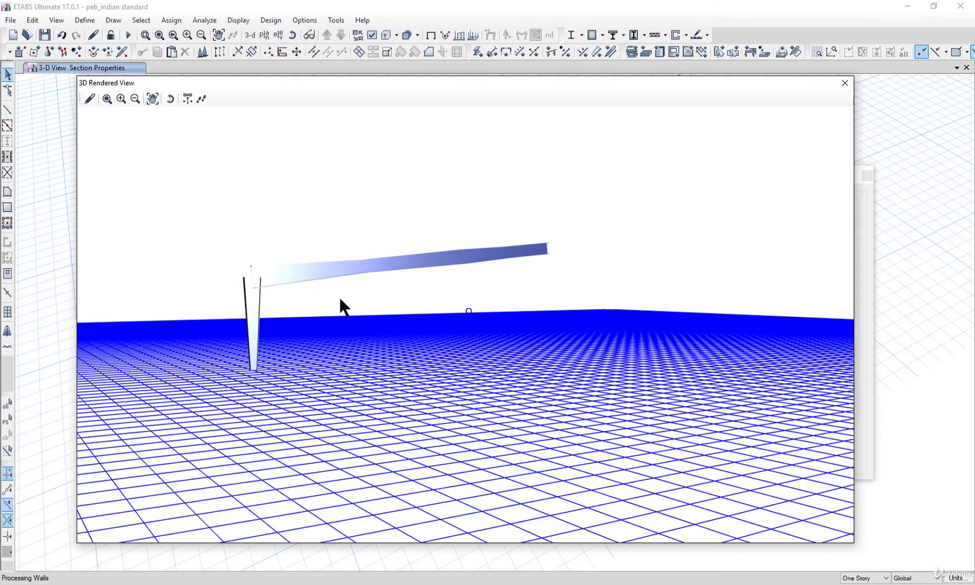
{"action": "scroll", "coordinate": [254, 317], "scroll_direction": "up", "scroll_amount": 2}
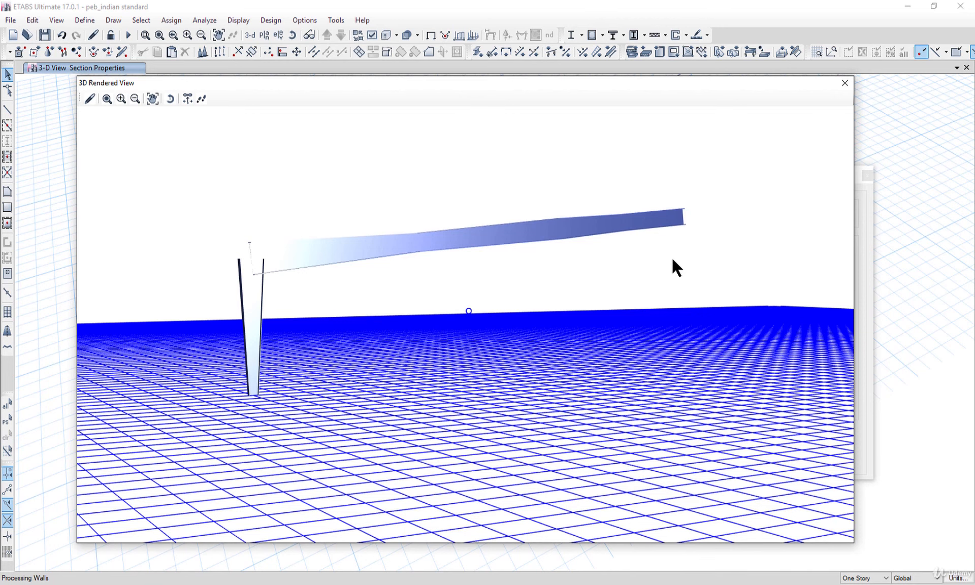
{"action": "left_click_drag", "start_coordinate": [672, 258], "coordinate": [808, 167]}
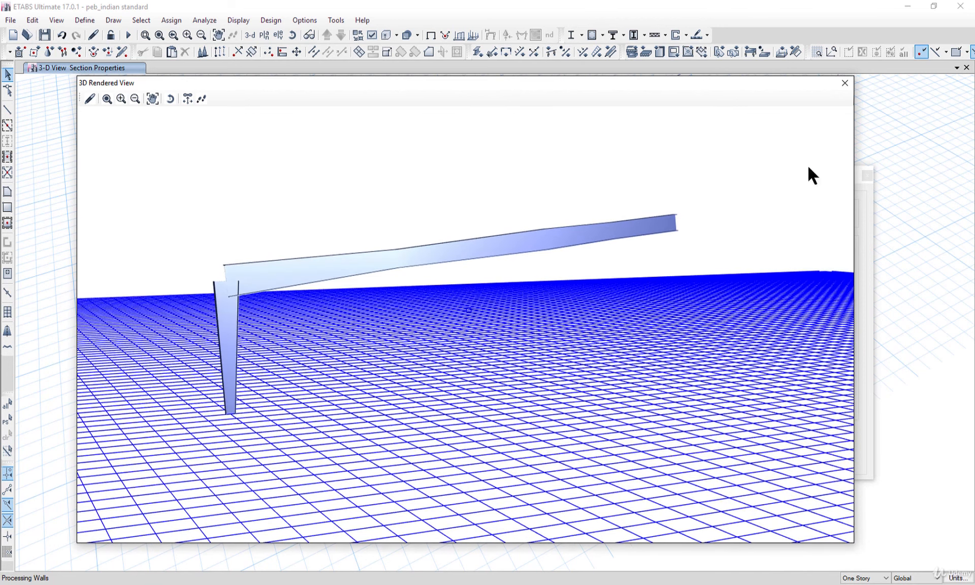
{"action": "left_click", "coordinate": [845, 83]}
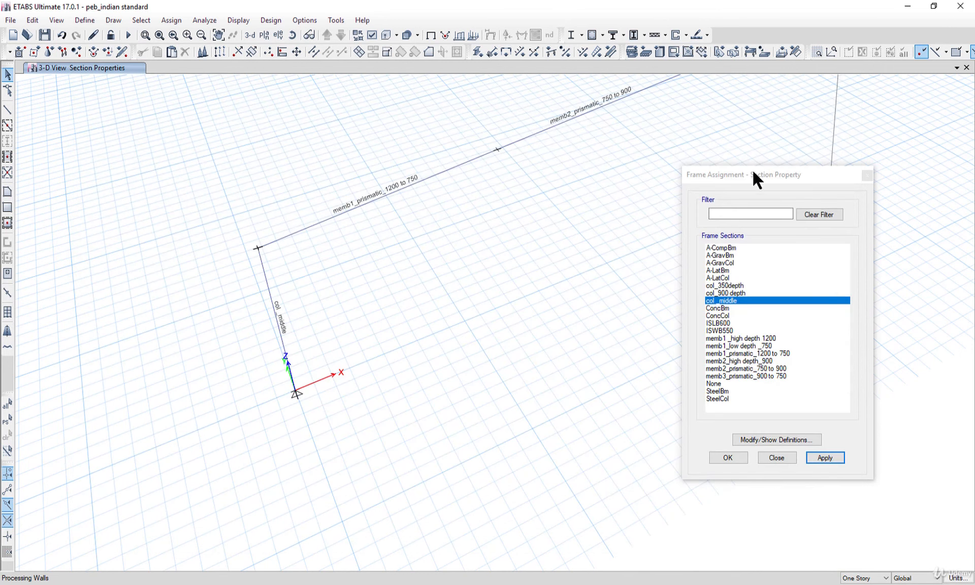
Assign the col_350depth section to the middle column under the ridge.
{"action": "middle_click_drag", "start_coordinate": [594, 254], "coordinate": [165, 397]}
{"action": "scroll", "coordinate": [283, 317], "scroll_direction": "down", "scroll_amount": 10}
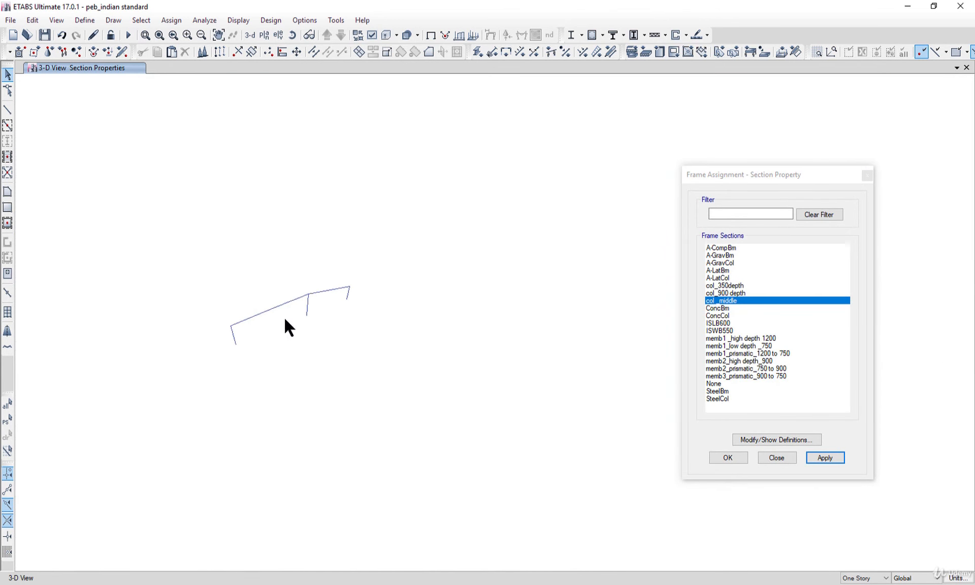
{"action": "scroll", "coordinate": [318, 306], "scroll_direction": "up", "scroll_amount": 10}
{"action": "scroll", "coordinate": [305, 294], "scroll_direction": "down", "scroll_amount": 3}
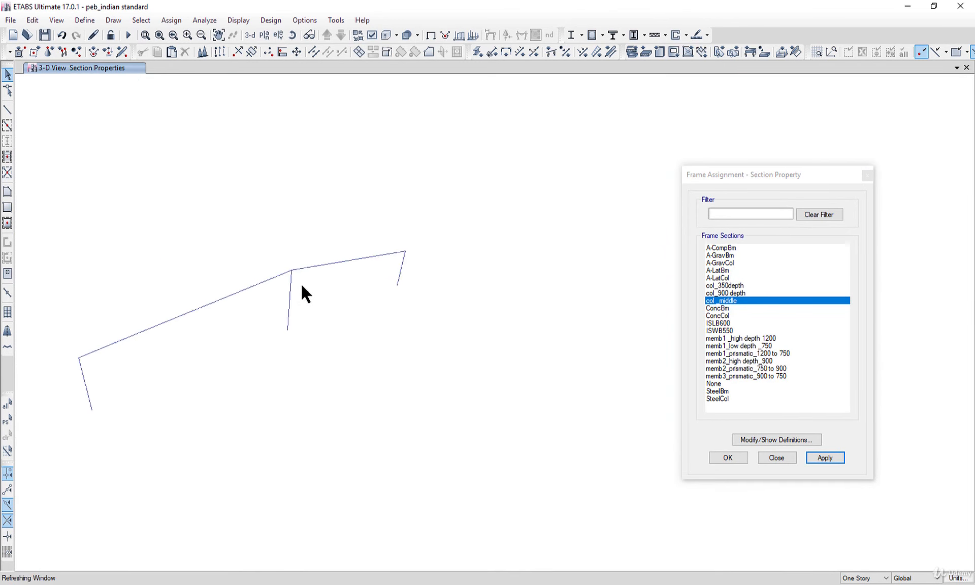
{"action": "scroll", "coordinate": [304, 282], "scroll_direction": "up", "scroll_amount": 1}
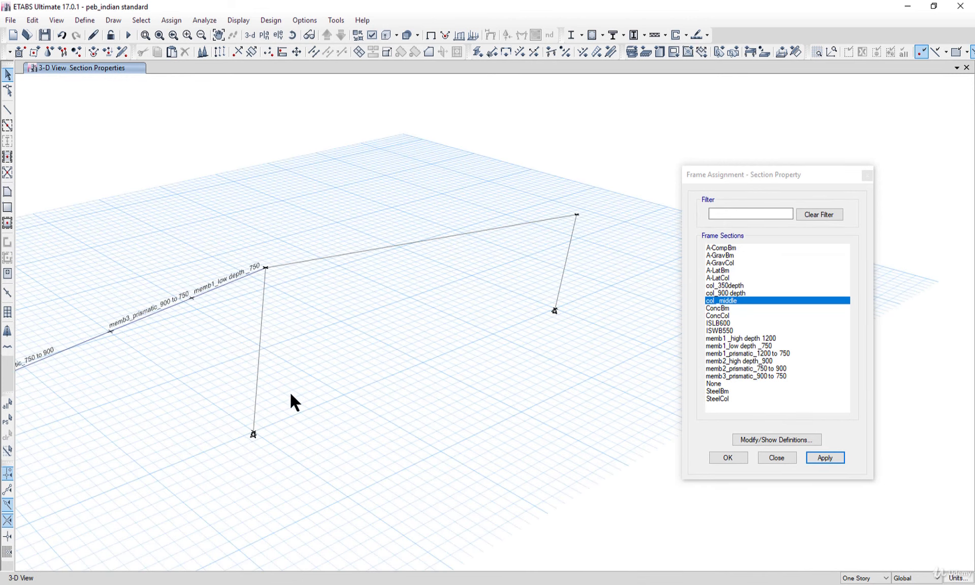
{"action": "left_click_drag", "start_coordinate": [293, 394], "coordinate": [247, 344]}
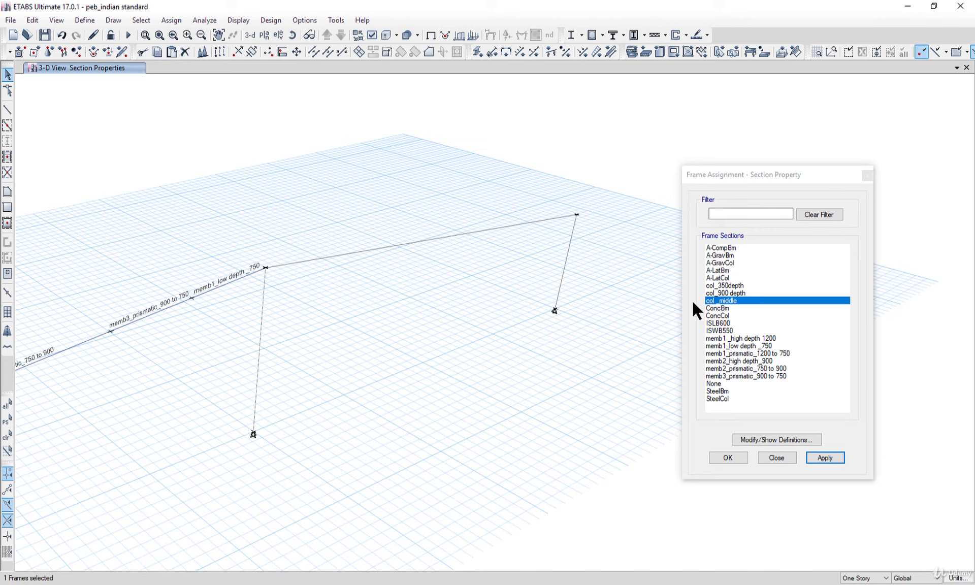
{"action": "left_click", "coordinate": [725, 285]}
{"action": "left_click_drag", "start_coordinate": [396, 468], "coordinate": [229, 372]}
{"action": "left_click", "coordinate": [825, 460]}
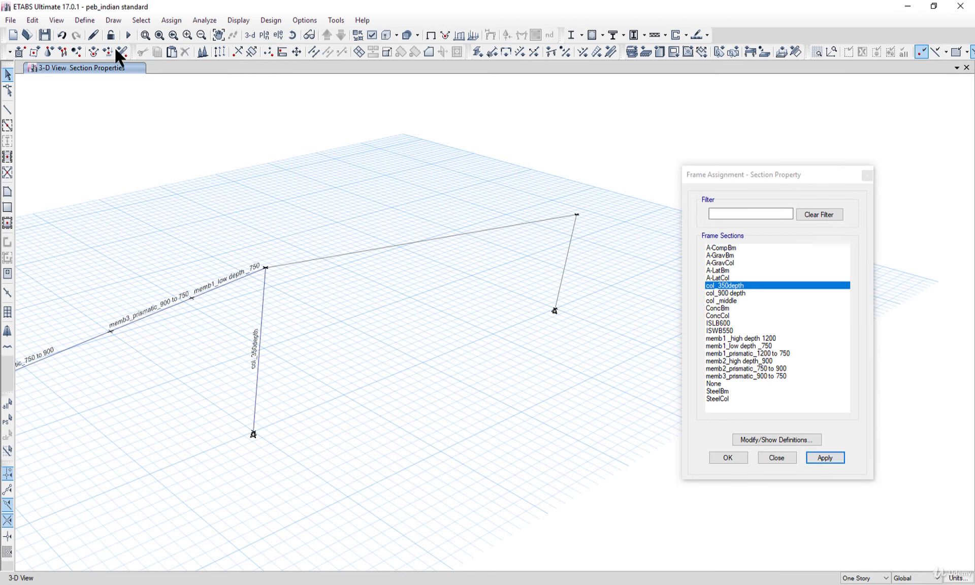
Inspect the middle column and its connection to the rafter in the 3D rendered view.
{"action": "left_click", "coordinate": [57, 21]}
{"action": "left_click", "coordinate": [157, 393]}
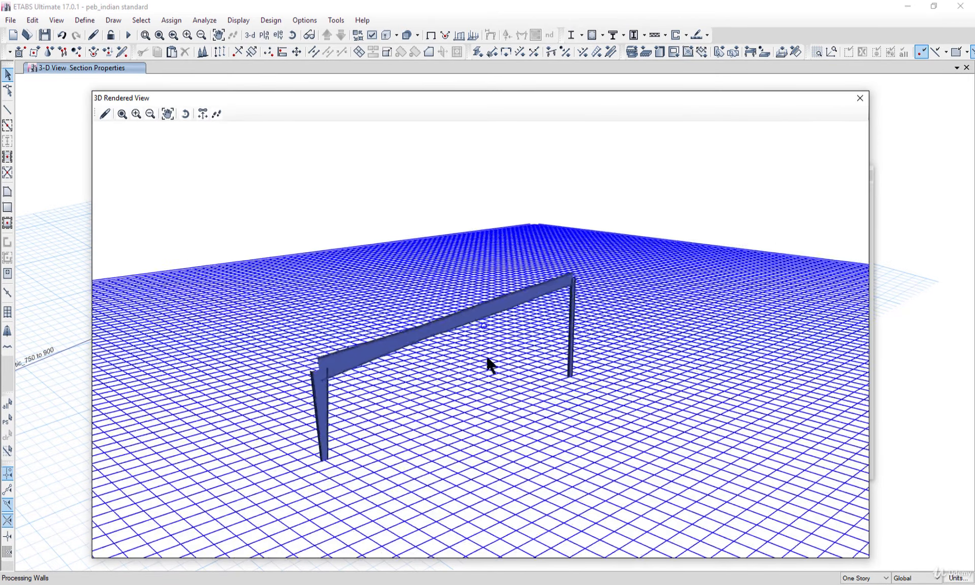
{"action": "left_click_drag", "start_coordinate": [486, 358], "coordinate": [354, 335]}
{"action": "scroll", "coordinate": [547, 331], "scroll_direction": "up", "scroll_amount": 5}
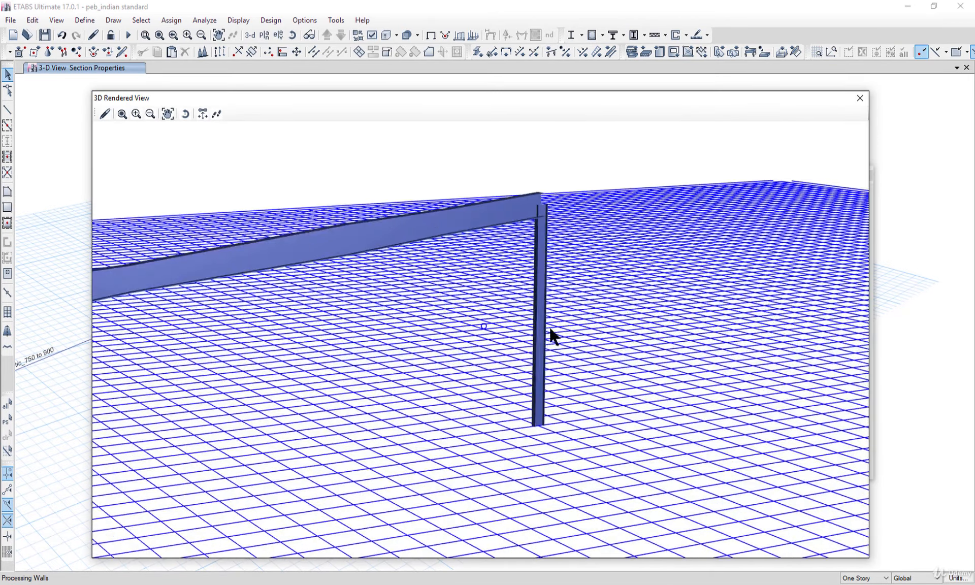
{"action": "left_click_drag", "start_coordinate": [550, 327], "coordinate": [559, 298]}
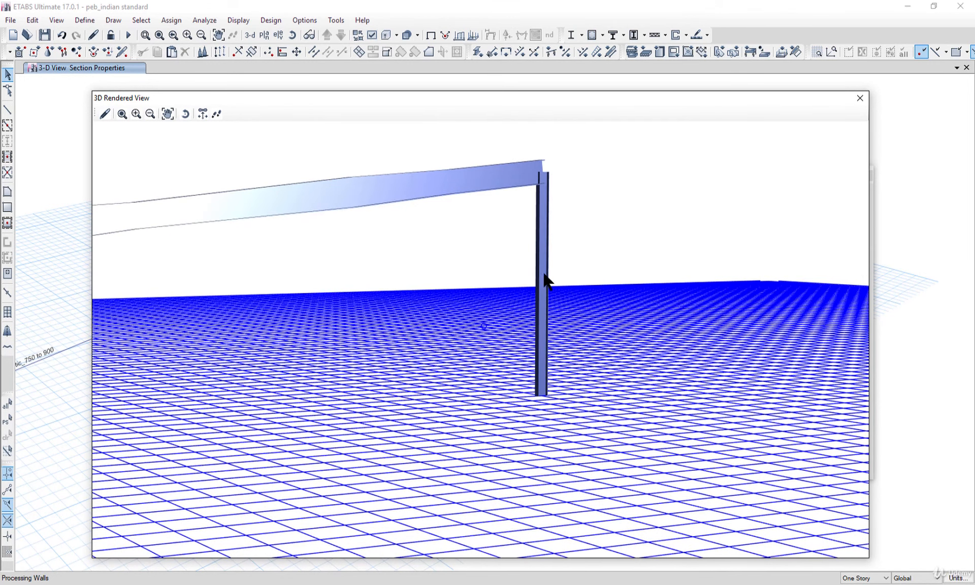
{"action": "left_click", "coordinate": [859, 98]}
Open Divide Frames for the undivided rafter between the middle column and the far edge column.
{"action": "left_click", "coordinate": [322, 257]}
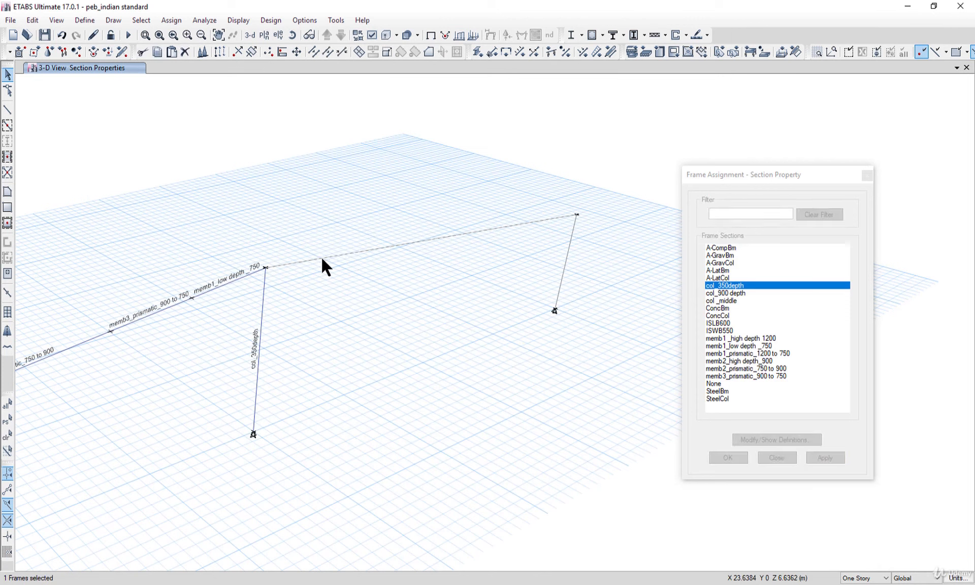
{"action": "right_click", "coordinate": [322, 258]}
{"action": "left_click", "coordinate": [518, 471]}
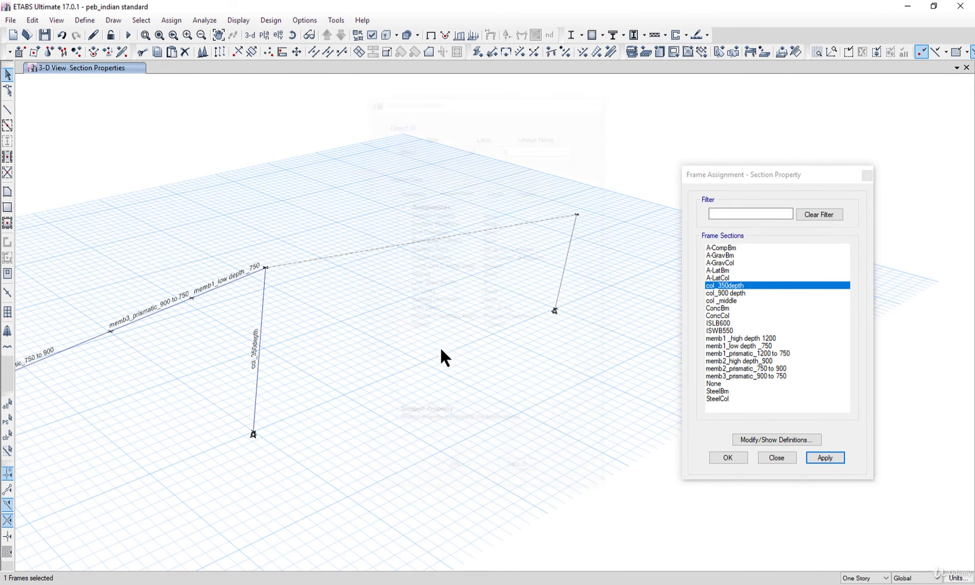
{"action": "left_click", "coordinate": [35, 15]}
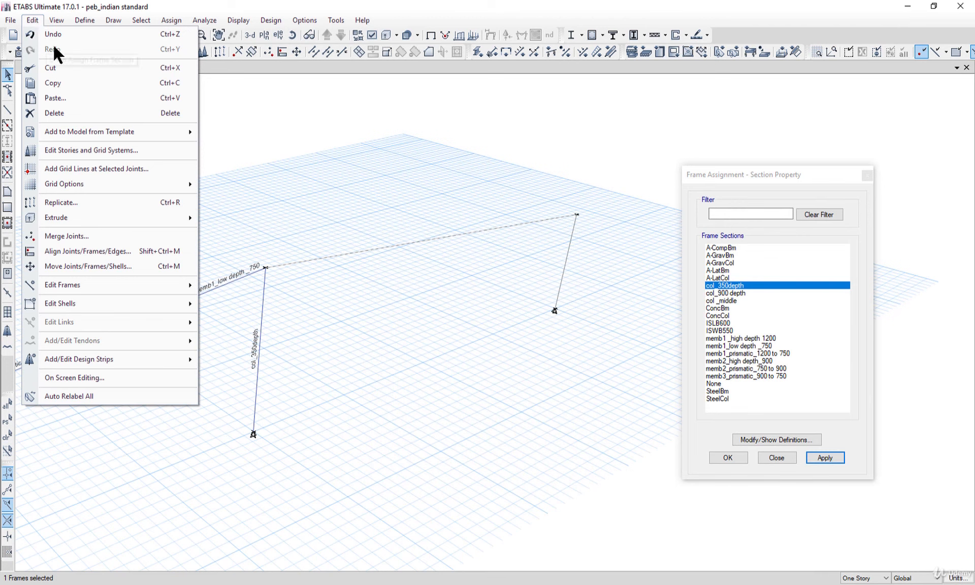
{"action": "mouse_move", "coordinate": [112, 285]}
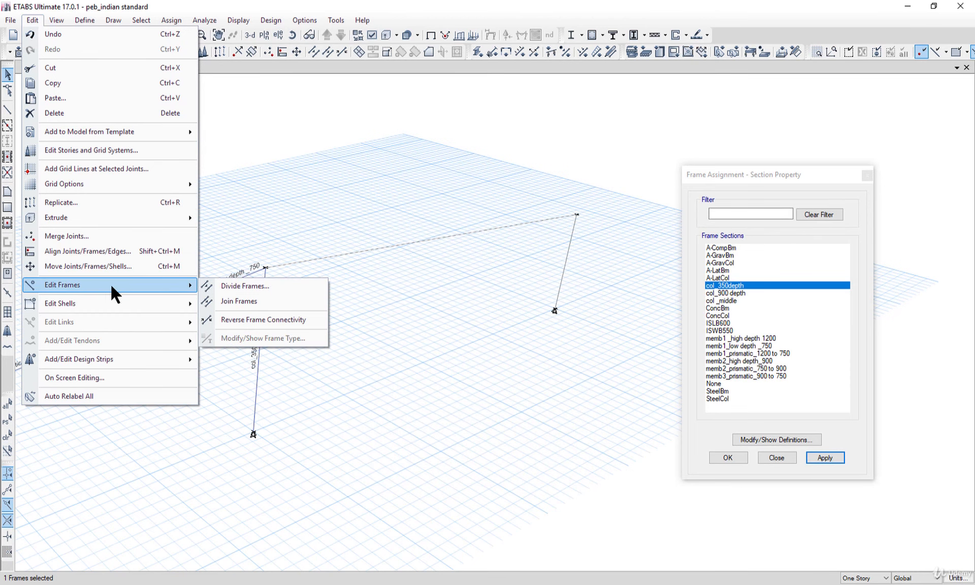
{"action": "left_click", "coordinate": [243, 287]}
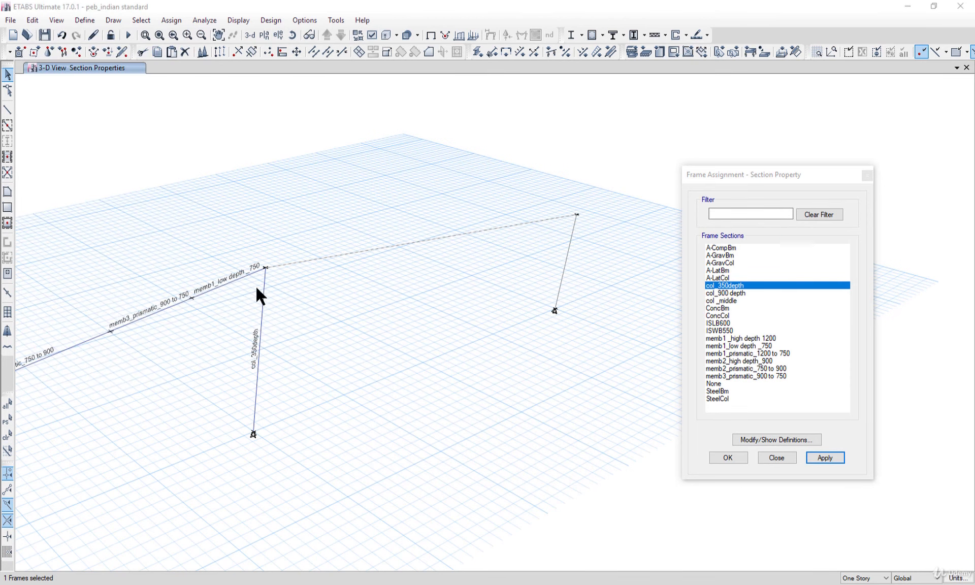